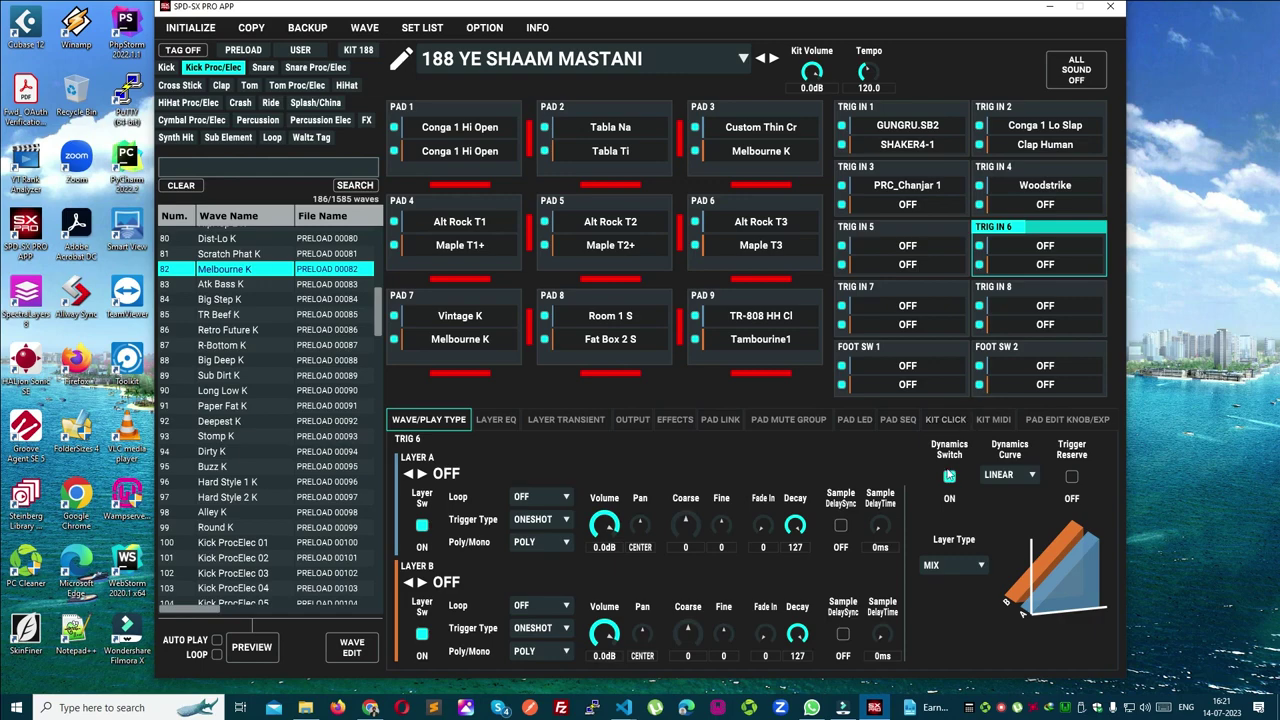
# Select Pad 7 and set its link send group to 1 in the pad link settings.
pyautogui.click(631, 419)
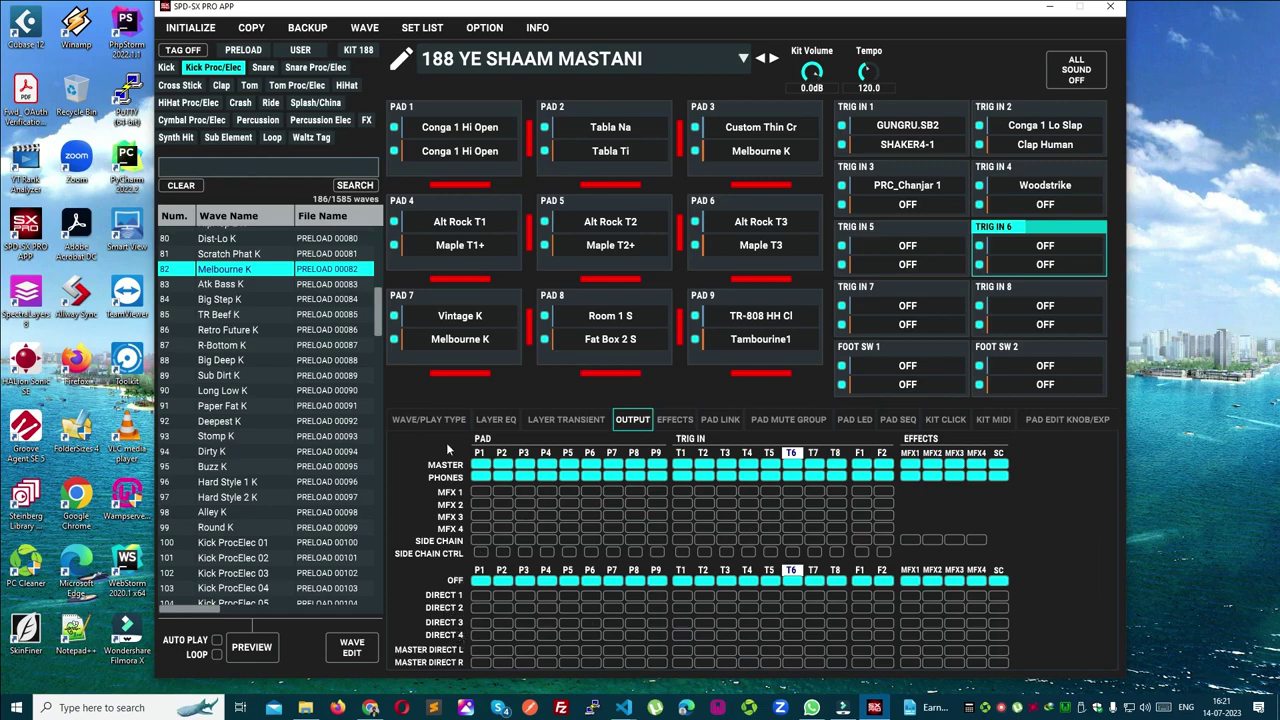
pyautogui.click(470, 308)
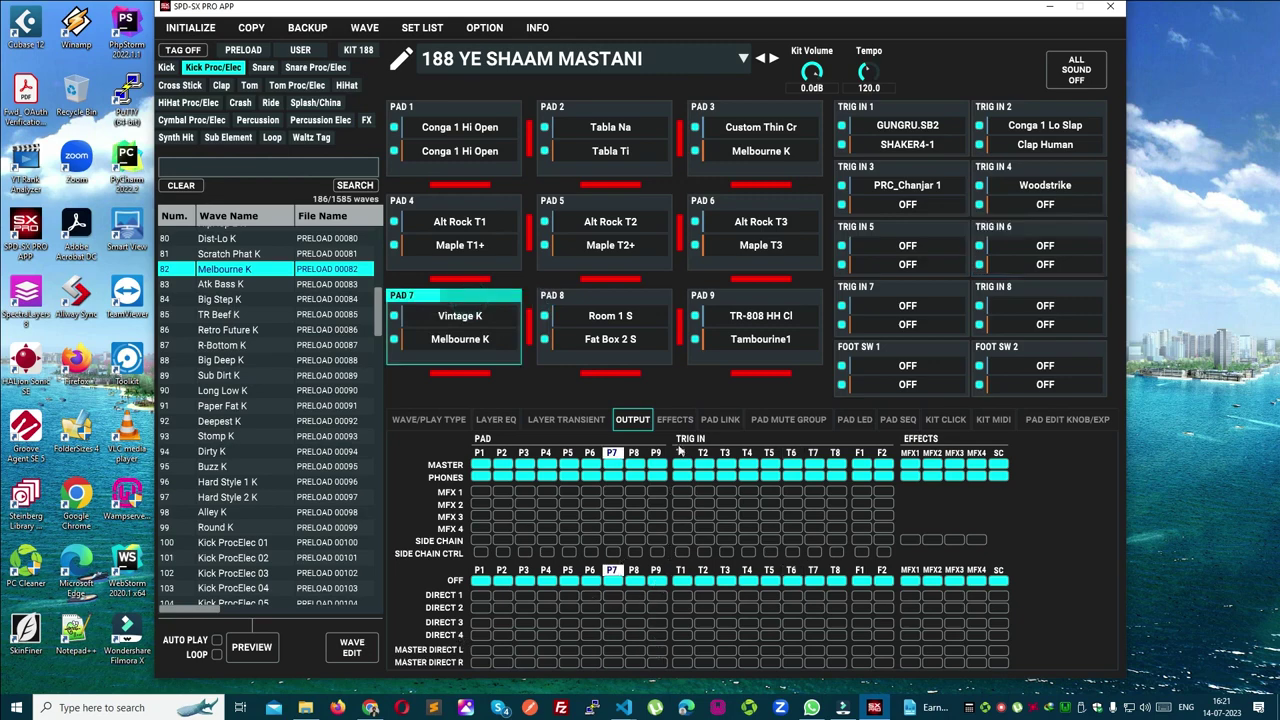
pyautogui.click(722, 420)
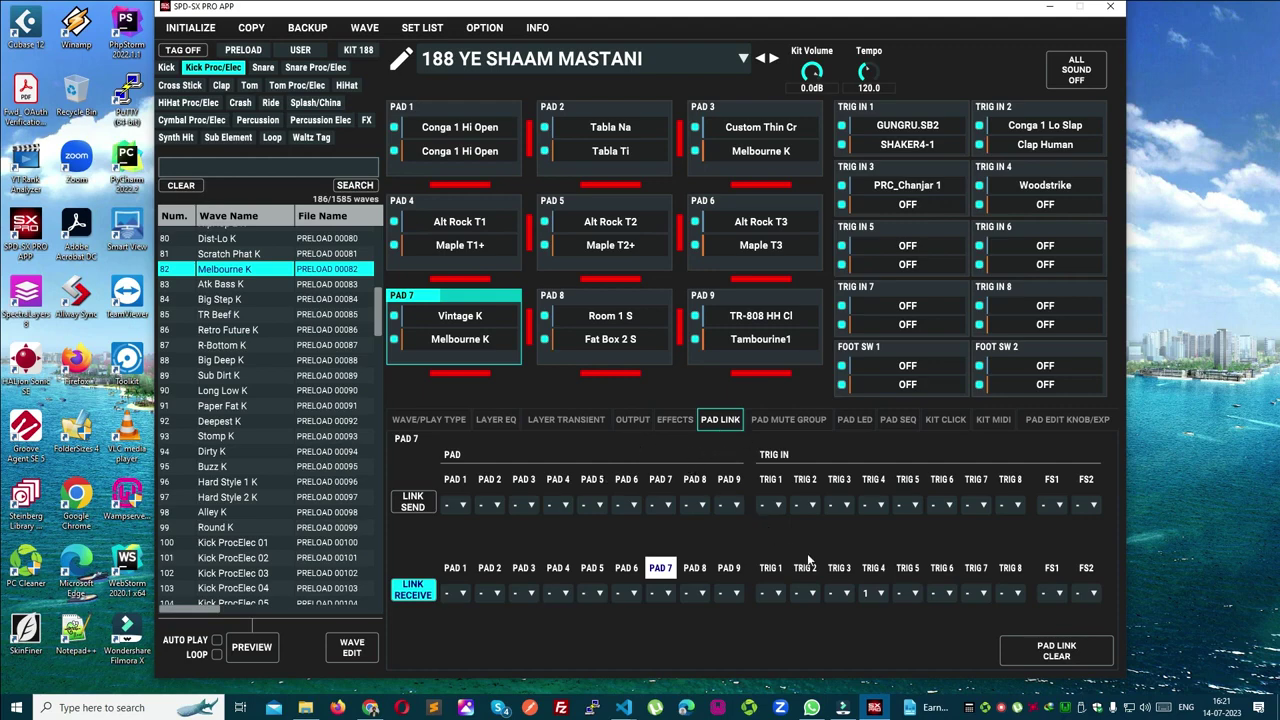
pyautogui.click(630, 420)
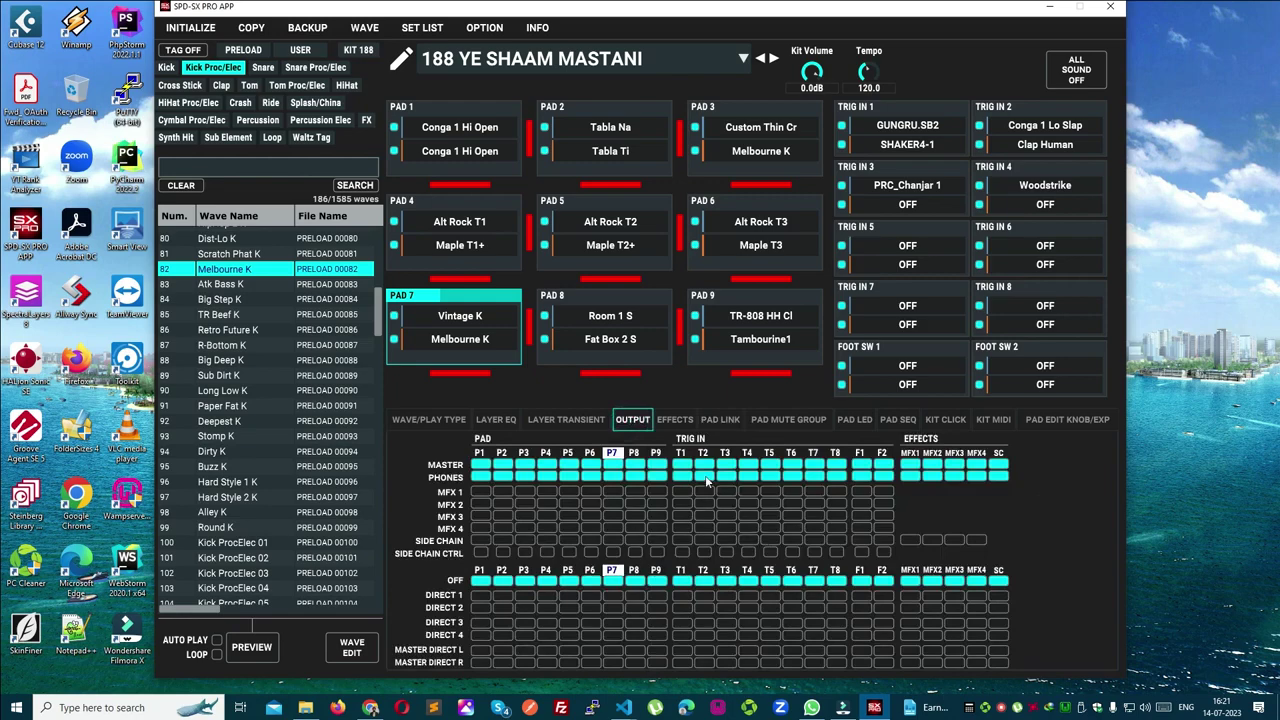
pyautogui.click(719, 422)
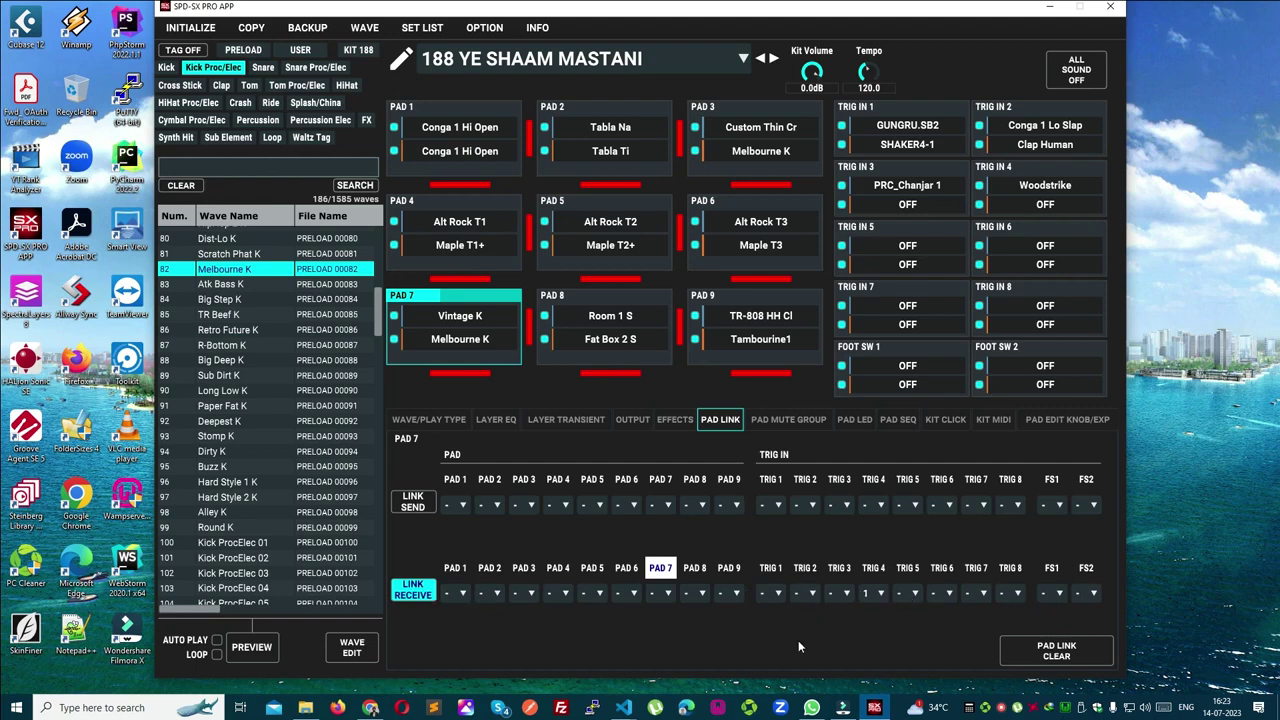
pyautogui.click(665, 505)
pyautogui.click(607, 532)
pyautogui.click(668, 508)
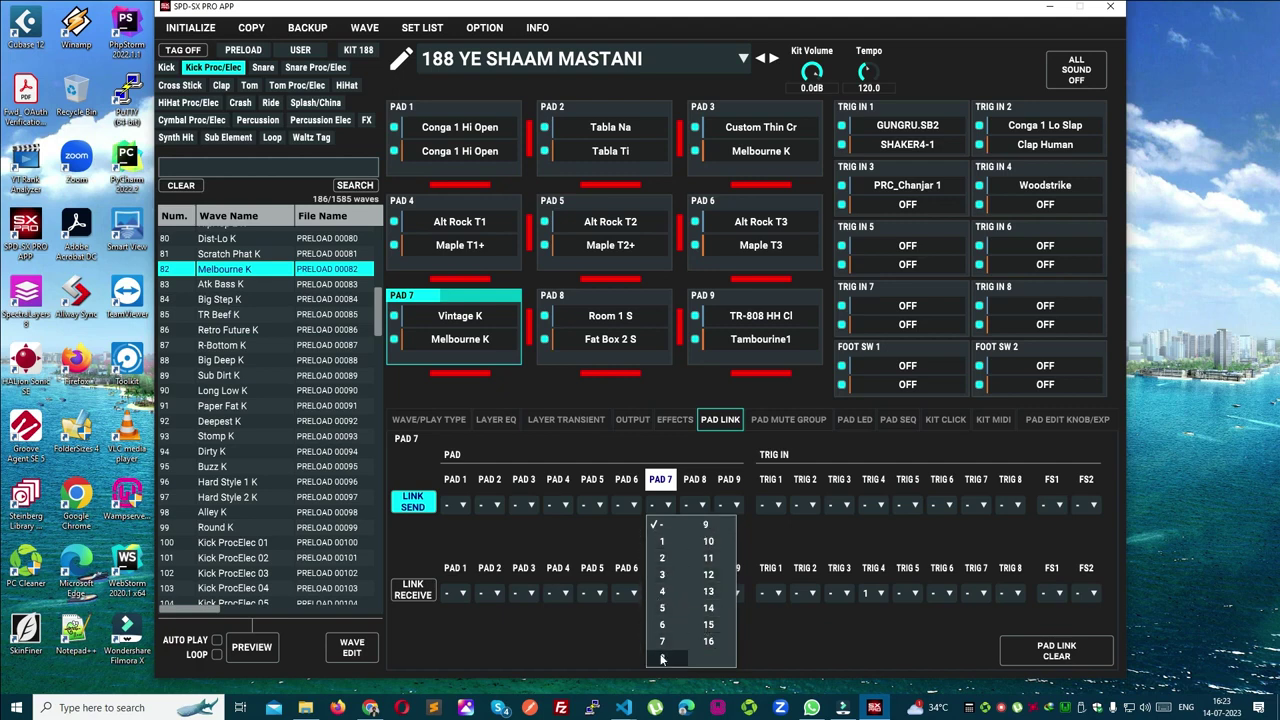
pyautogui.click(664, 545)
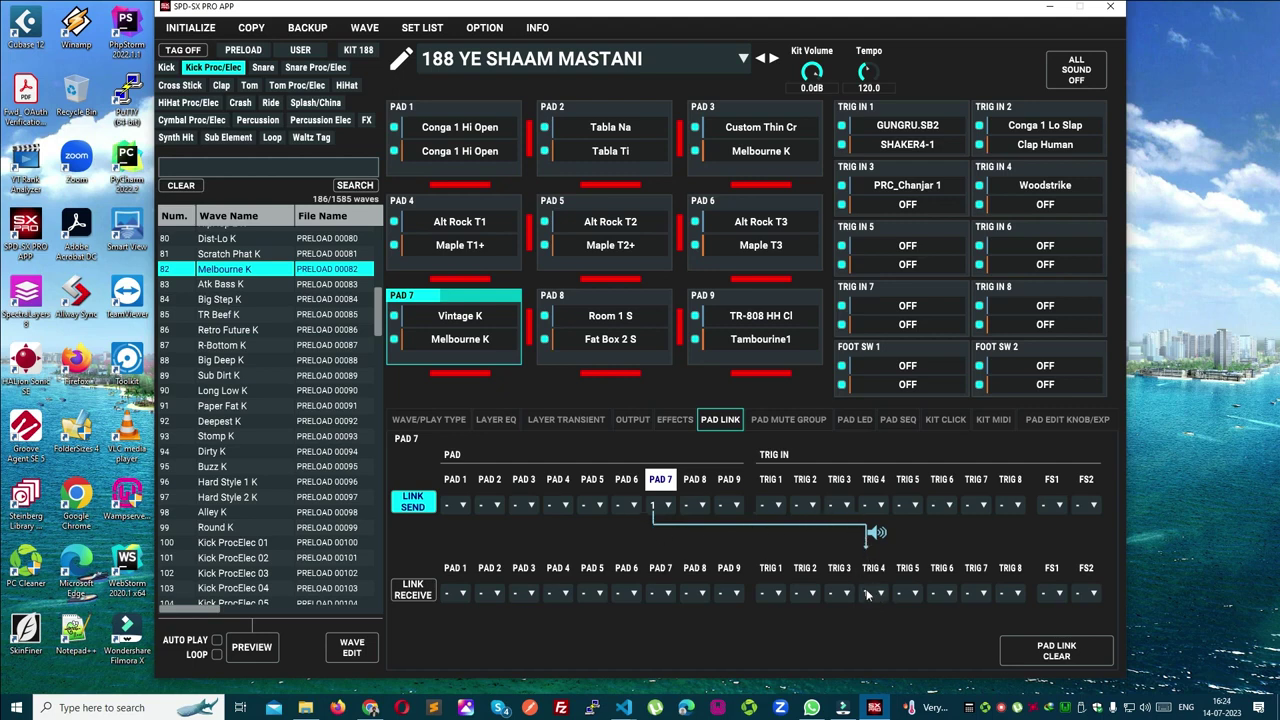
# Trigger Trig In 4 and Pad 7 in turn to check the link between them.
pyautogui.click(1068, 166)
pyautogui.click(1088, 175)
pyautogui.click(1096, 170)
pyautogui.click(1098, 172)
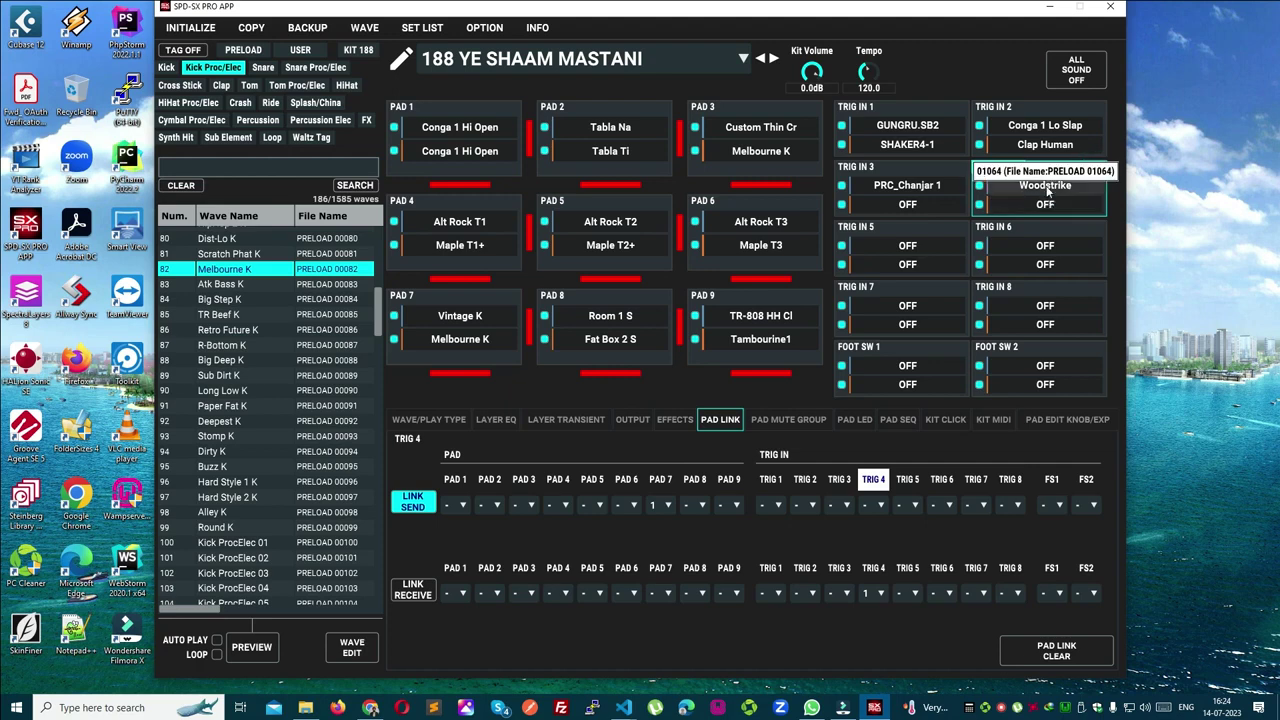
pyautogui.click(1064, 172)
pyautogui.click(508, 296)
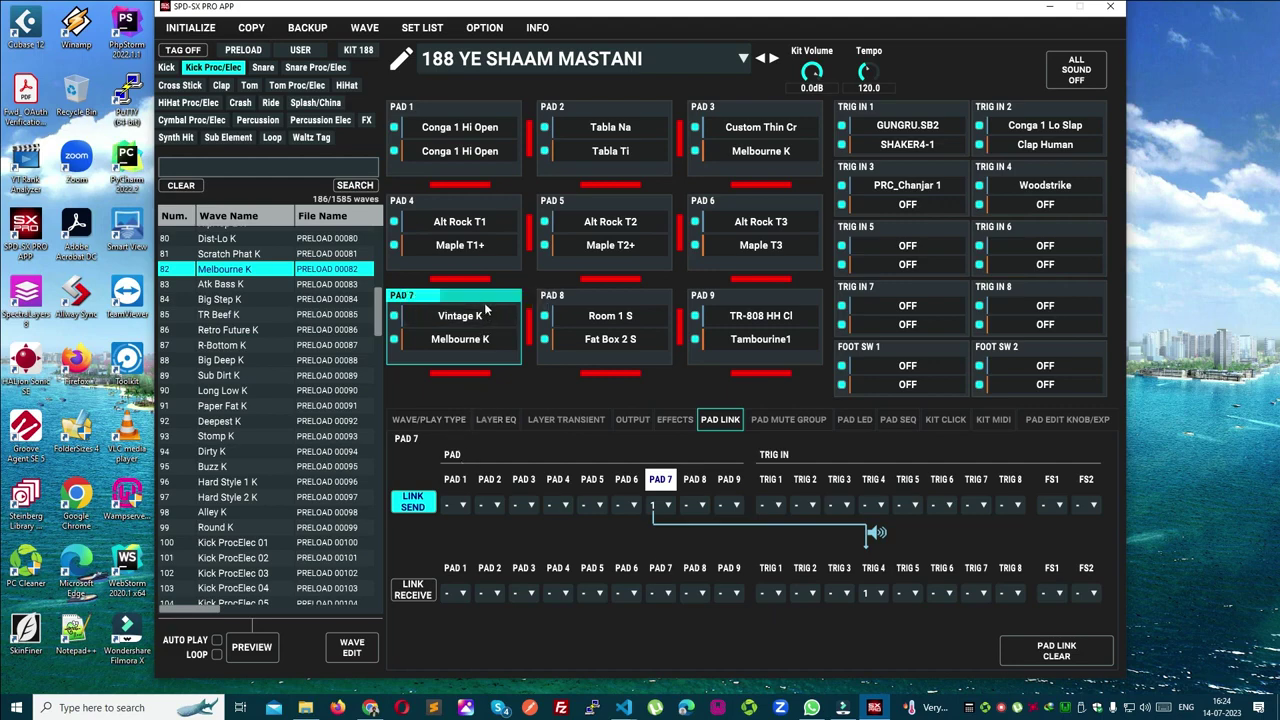
# Lower Pad 7's Layer A volume to -23.5 dB and its Layer B volume to -24.0 dB.
pyautogui.click(440, 419)
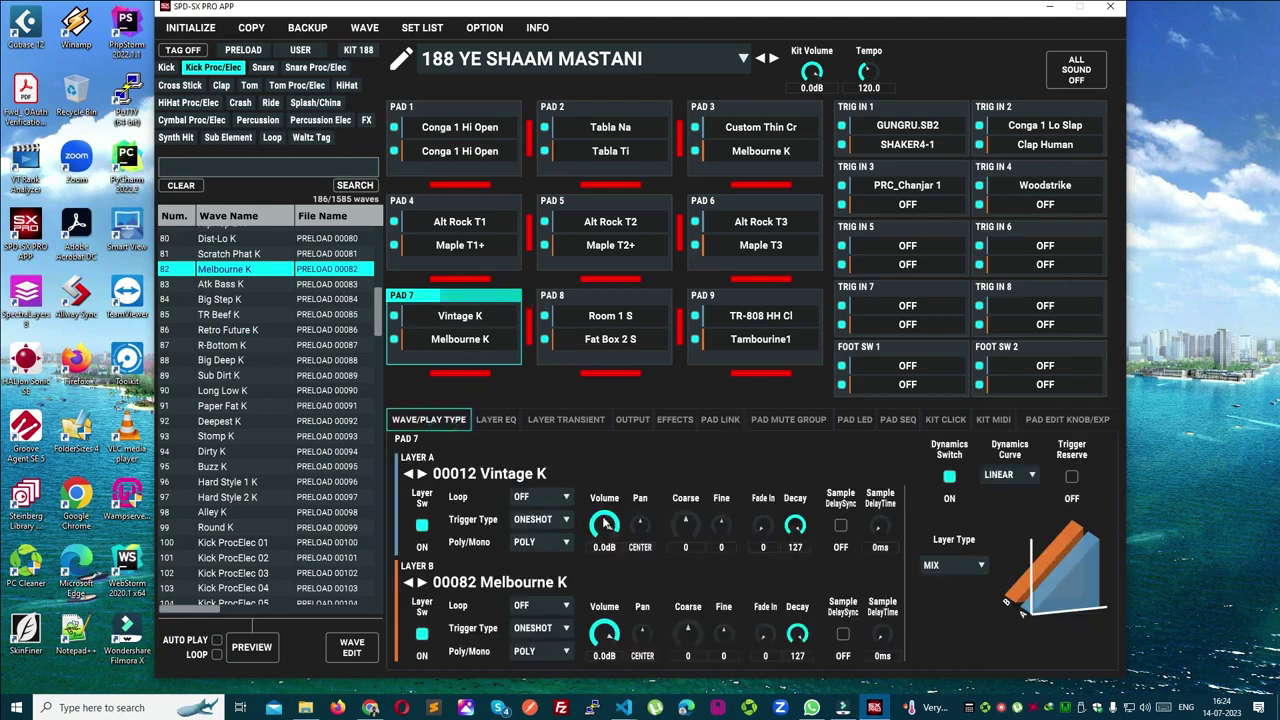
pyautogui.moveTo(602, 536)
pyautogui.mouseDown()
pyautogui.moveTo(597, 582)
pyautogui.moveTo(597, 550)
pyautogui.mouseUp()
pyautogui.moveTo(605, 630); pyautogui.dragTo(597, 667)
pyautogui.moveTo(608, 528); pyautogui.dragTo(605, 568)
pyautogui.moveTo(603, 632); pyautogui.dragTo(610, 672)
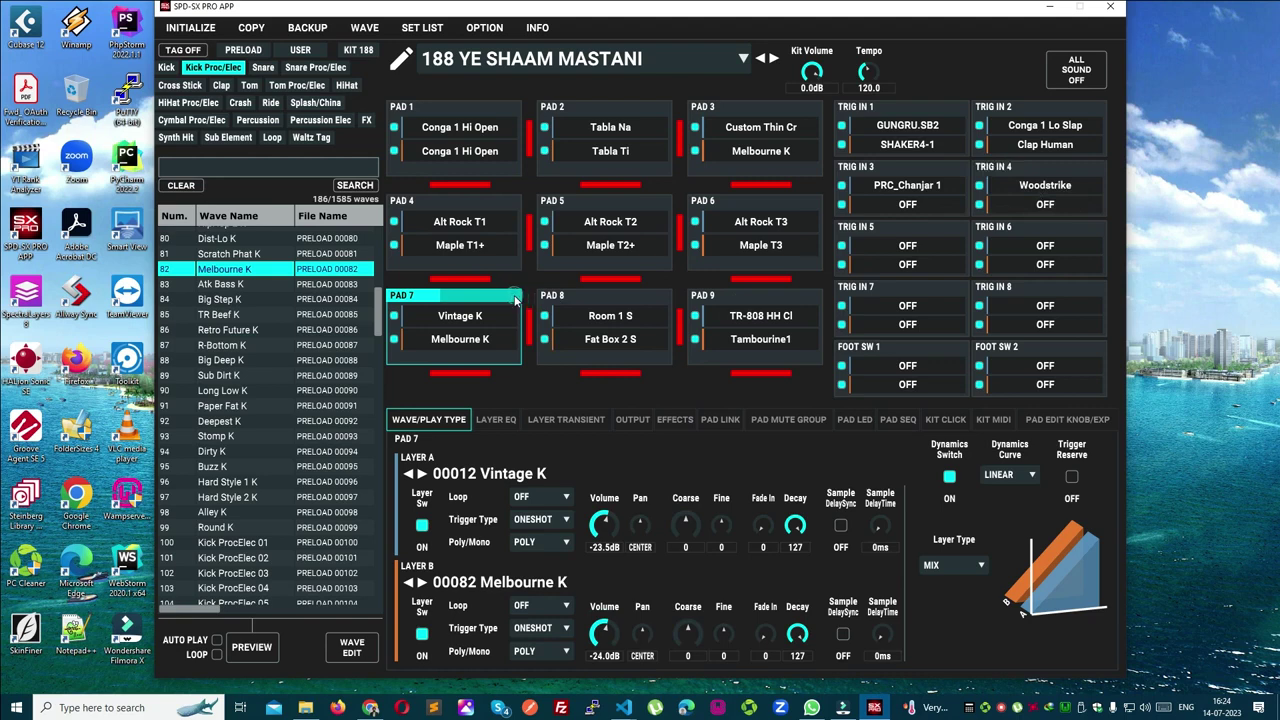
# Reset both of Pad 7's layer volumes to 0.0 dB.
pyautogui.doubleClick(603, 524)
pyautogui.doubleClick(600, 632)
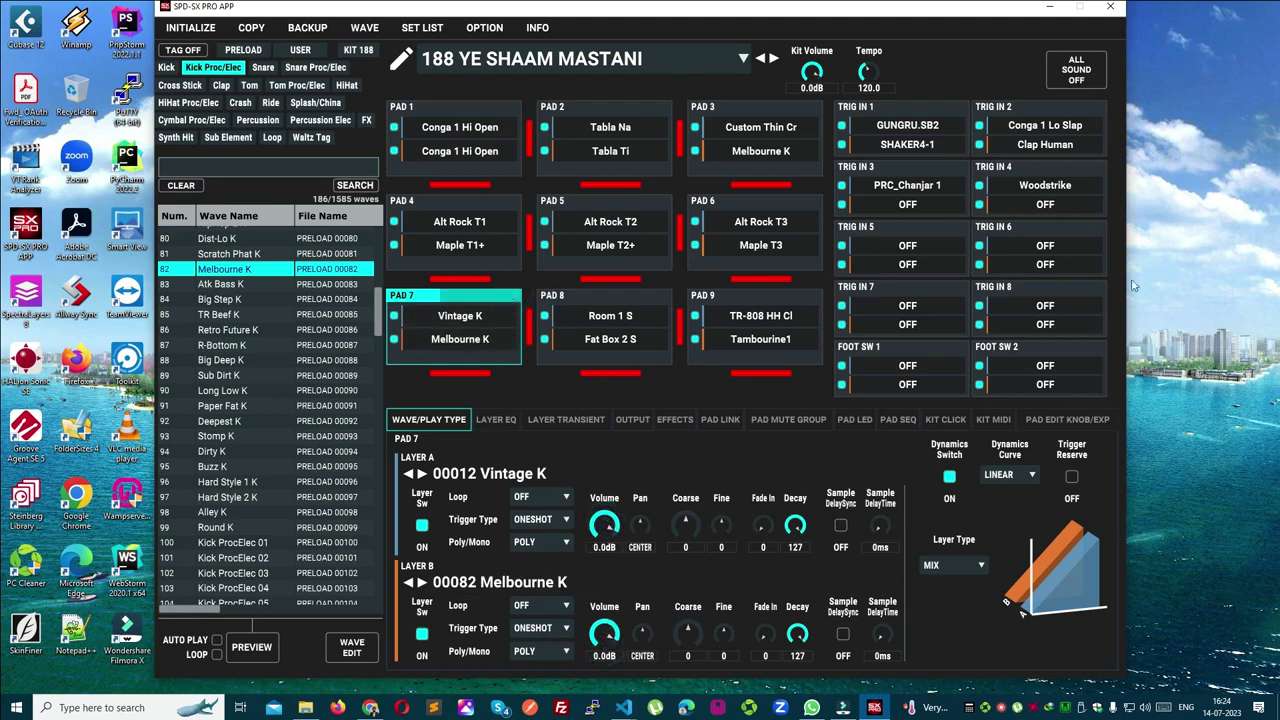
# Review Trig In 4's wave settings and its pad link connection with Pad 7.
pyautogui.click(1063, 190)
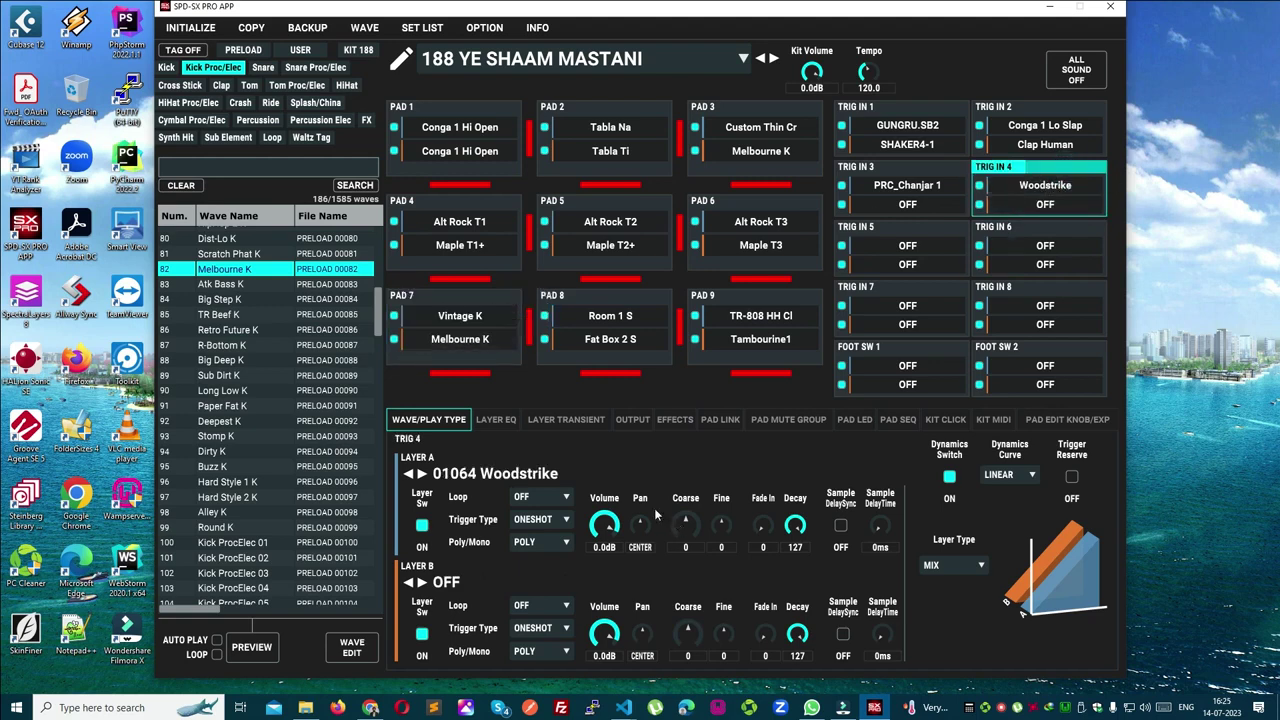
pyautogui.click(719, 420)
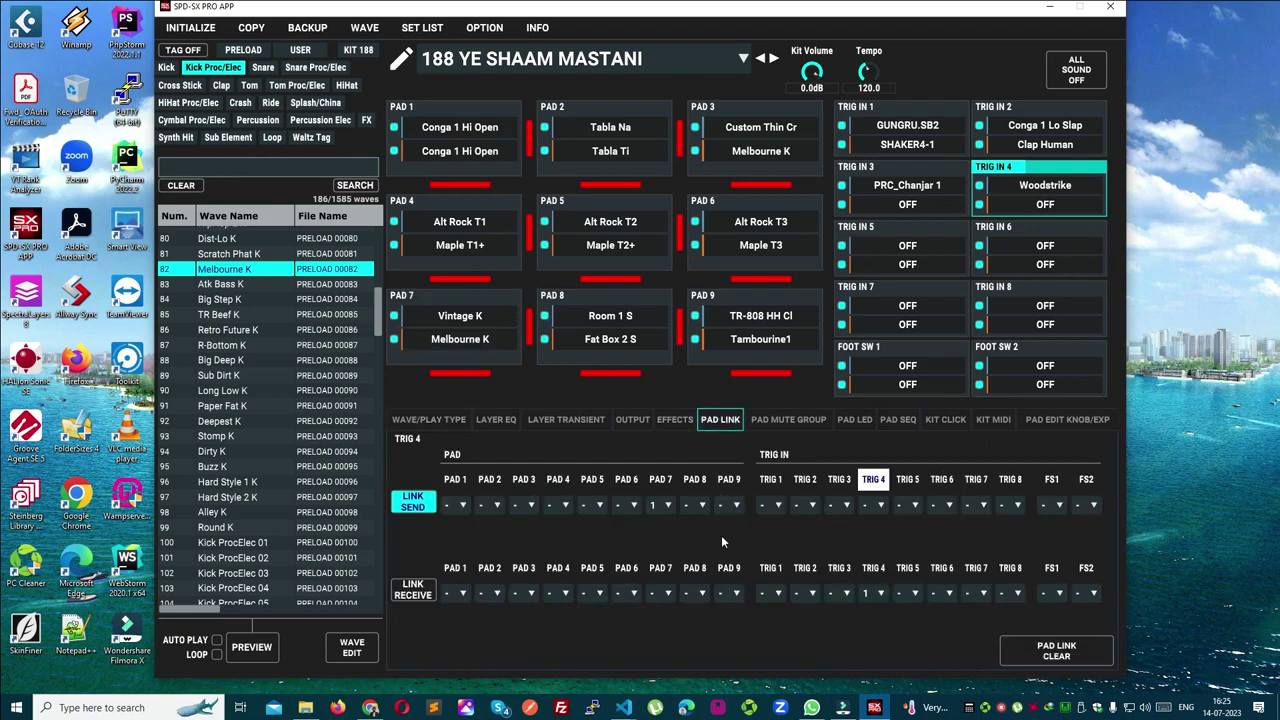
pyautogui.click(659, 505)
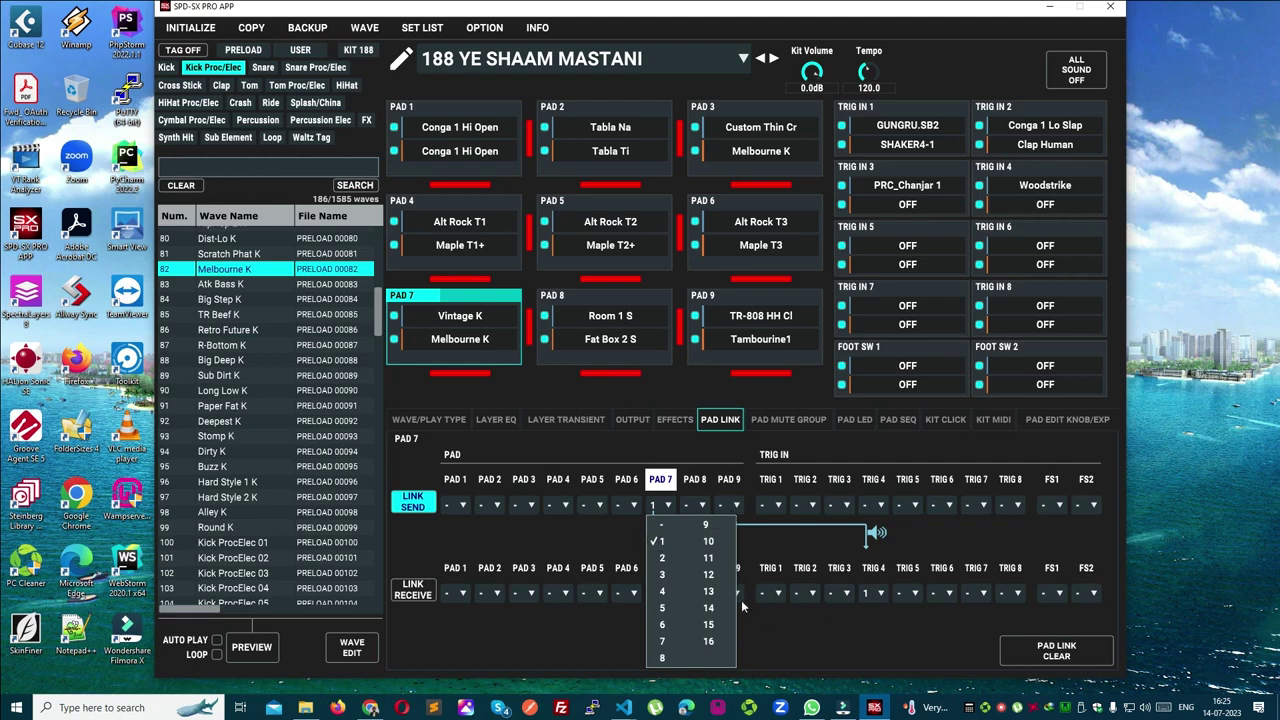
pyautogui.click(801, 624)
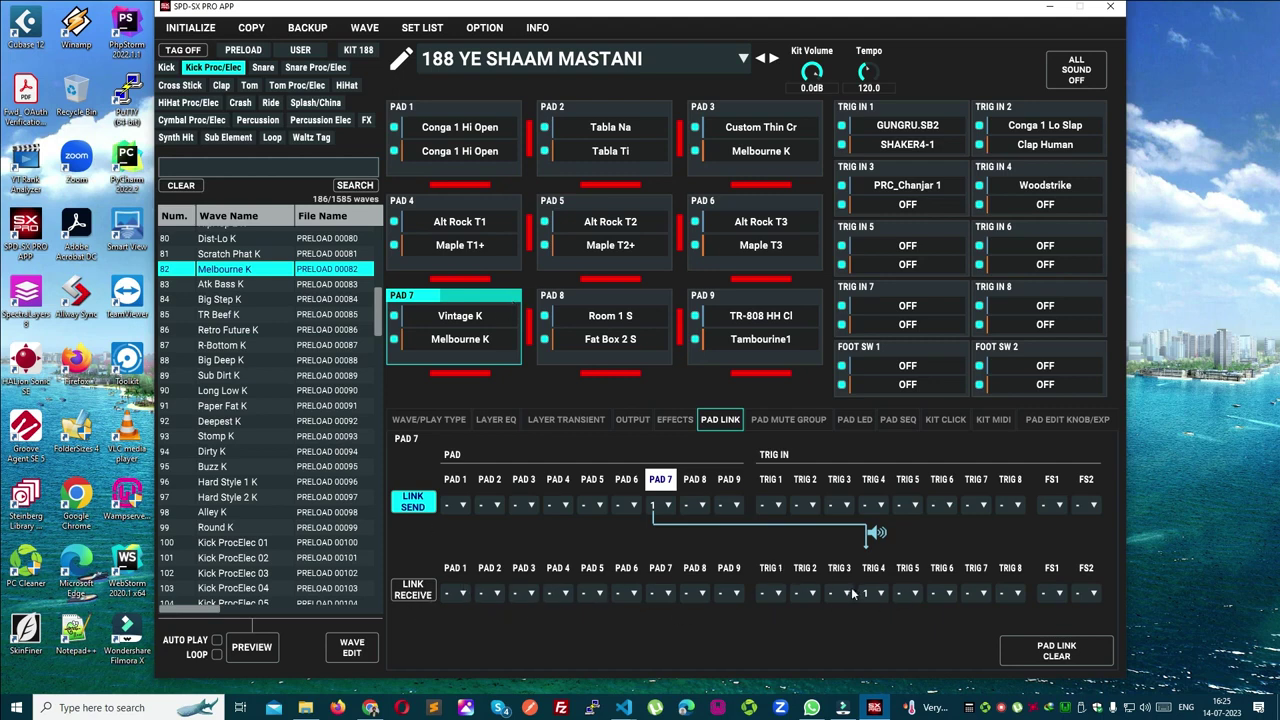
# Set the link receive group of Pads 1, 2 and 3 to 1 and display Pad 7's links.
pyautogui.click(463, 596)
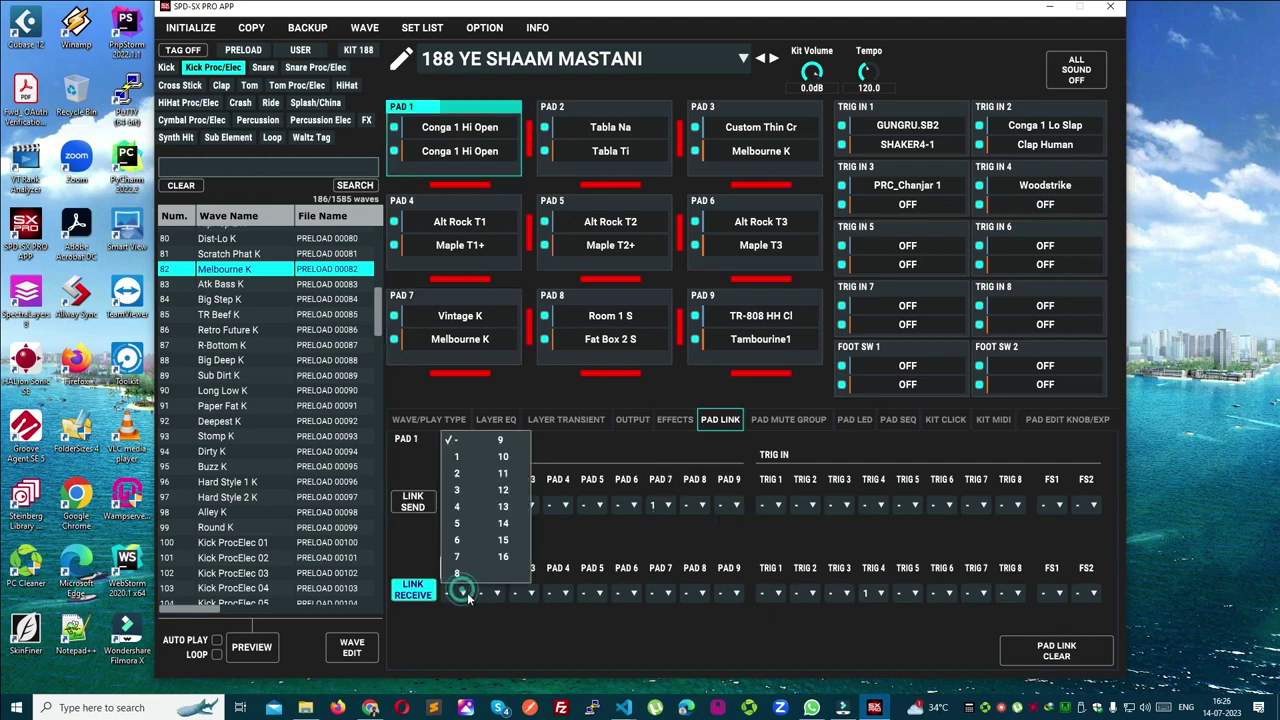
pyautogui.click(456, 451)
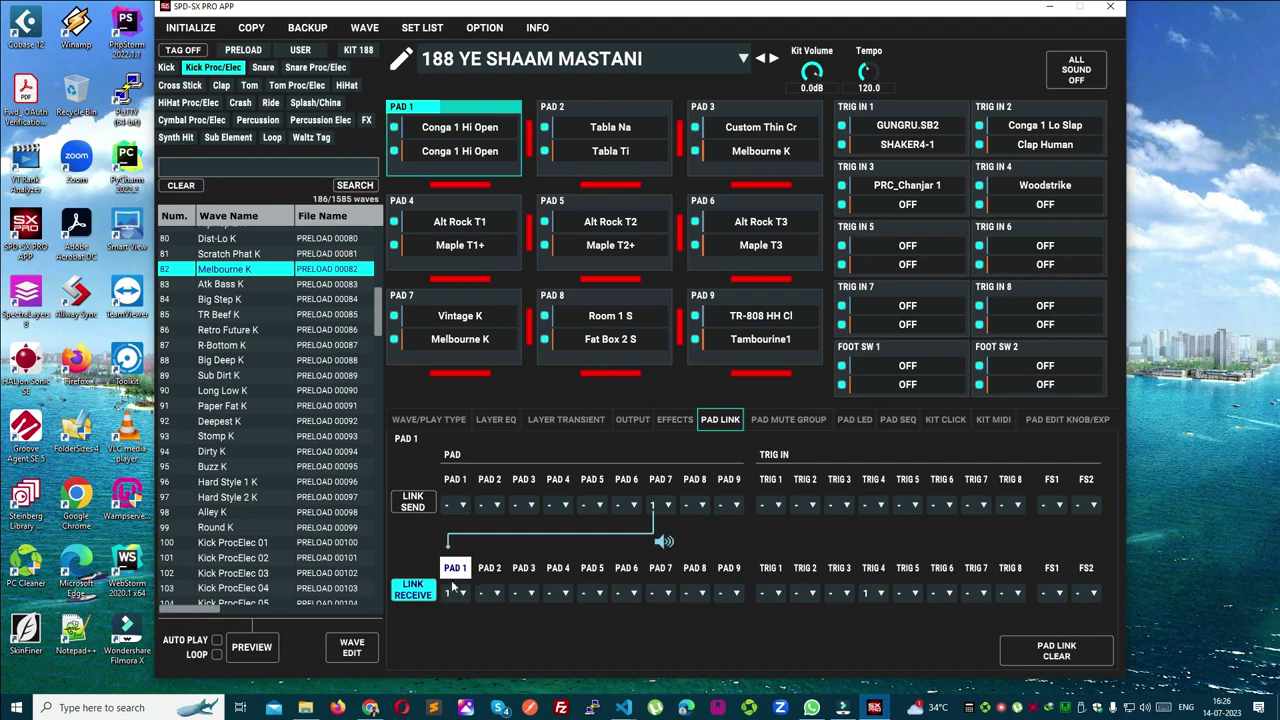
pyautogui.click(497, 593)
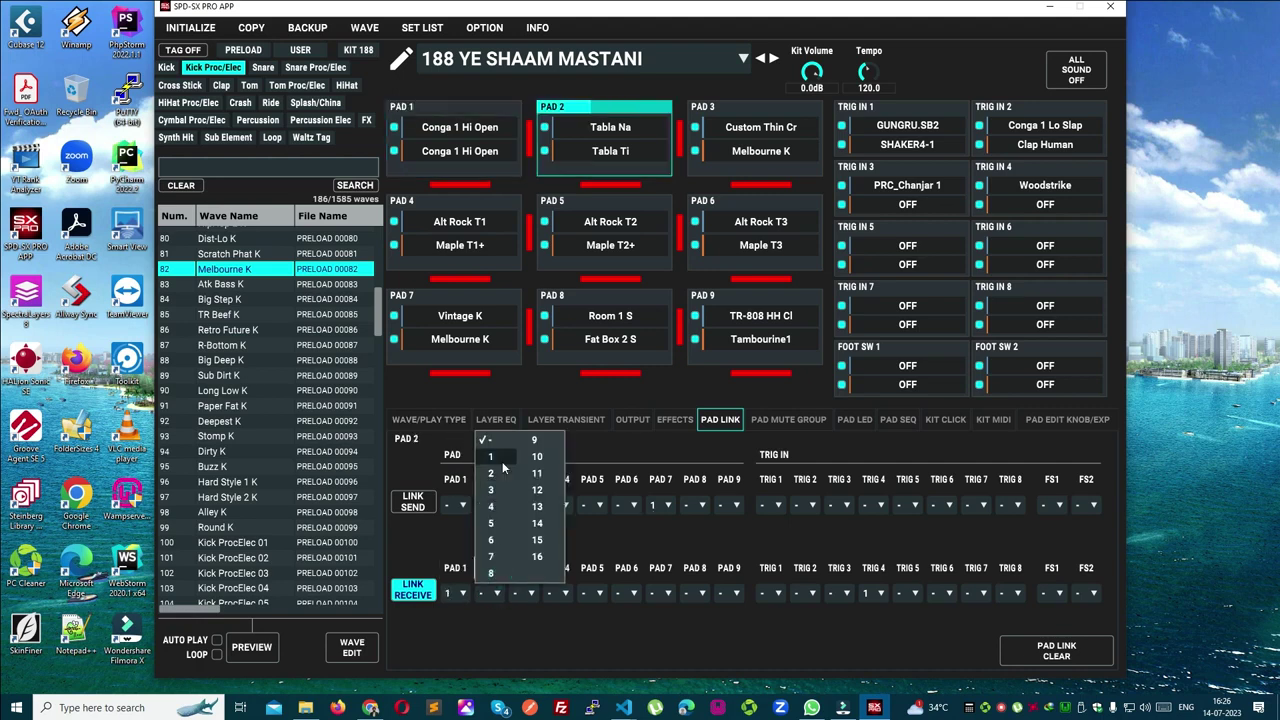
pyautogui.click(502, 461)
pyautogui.click(532, 594)
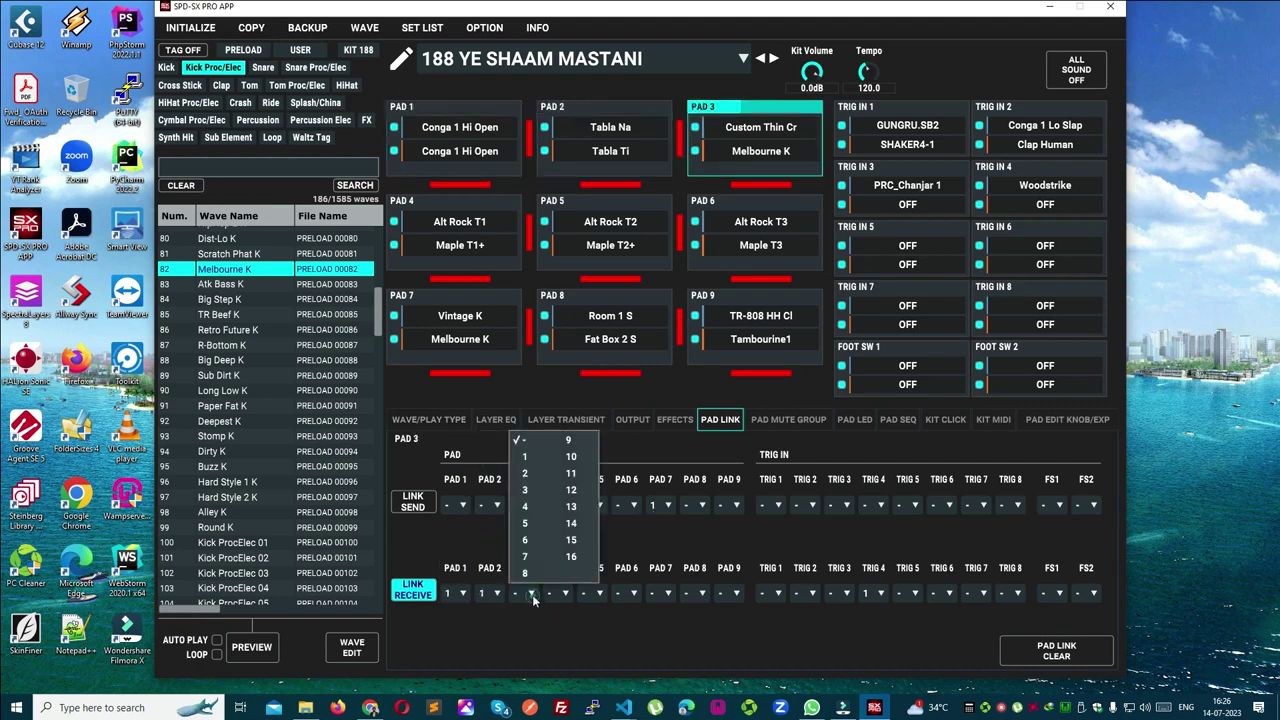
pyautogui.click(524, 456)
pyautogui.click(660, 507)
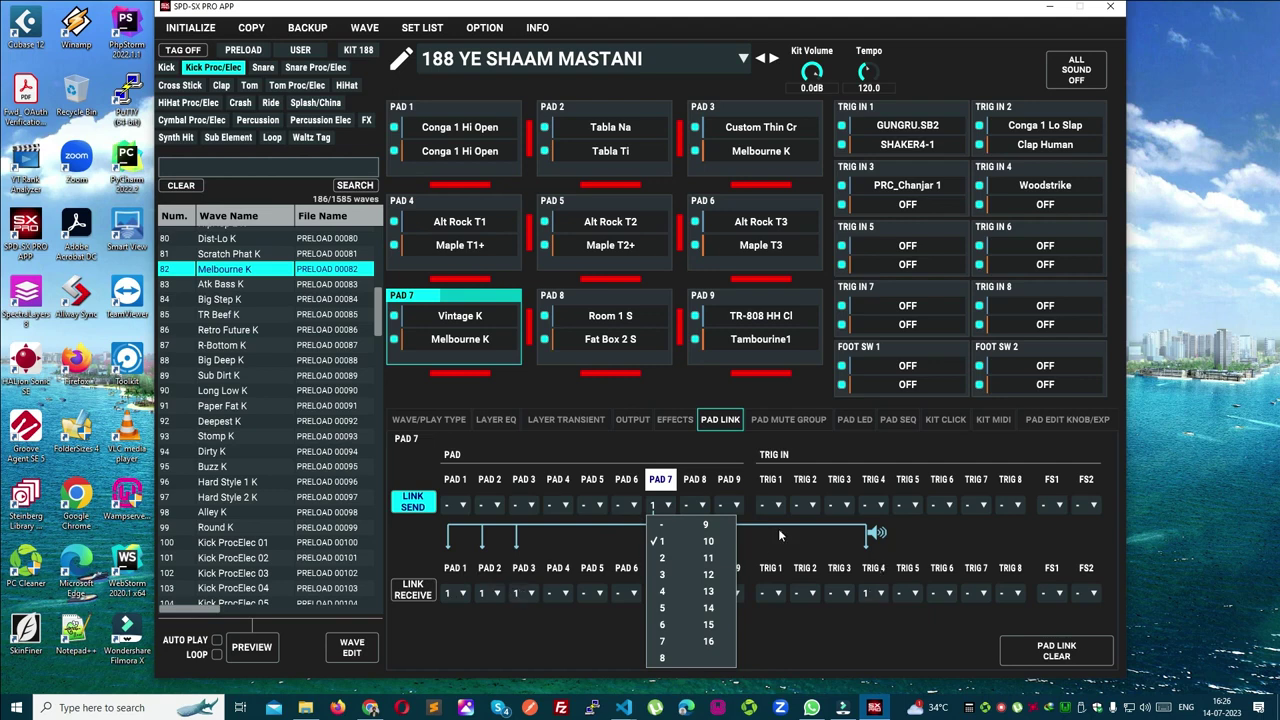
pyautogui.click(510, 303)
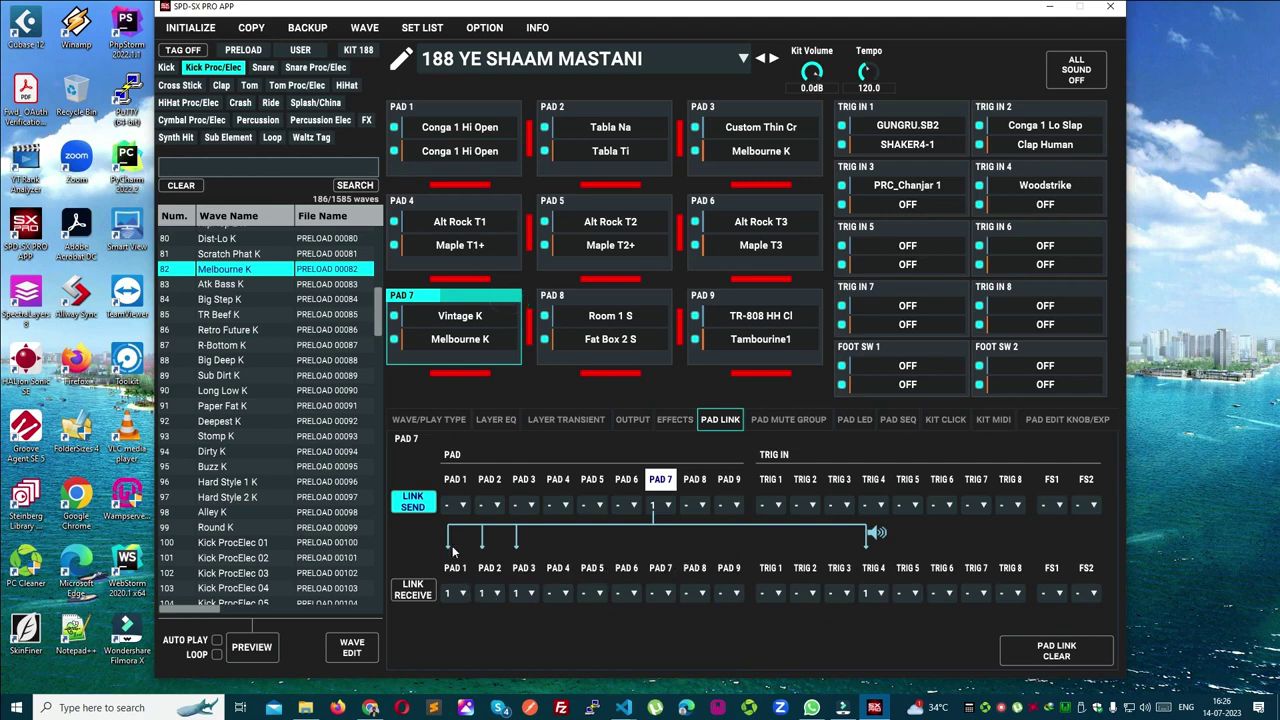
# Clear the link receive groups of Pads 1, 2 and 3 and display Pad 7's remaining links.
pyautogui.click(455, 593)
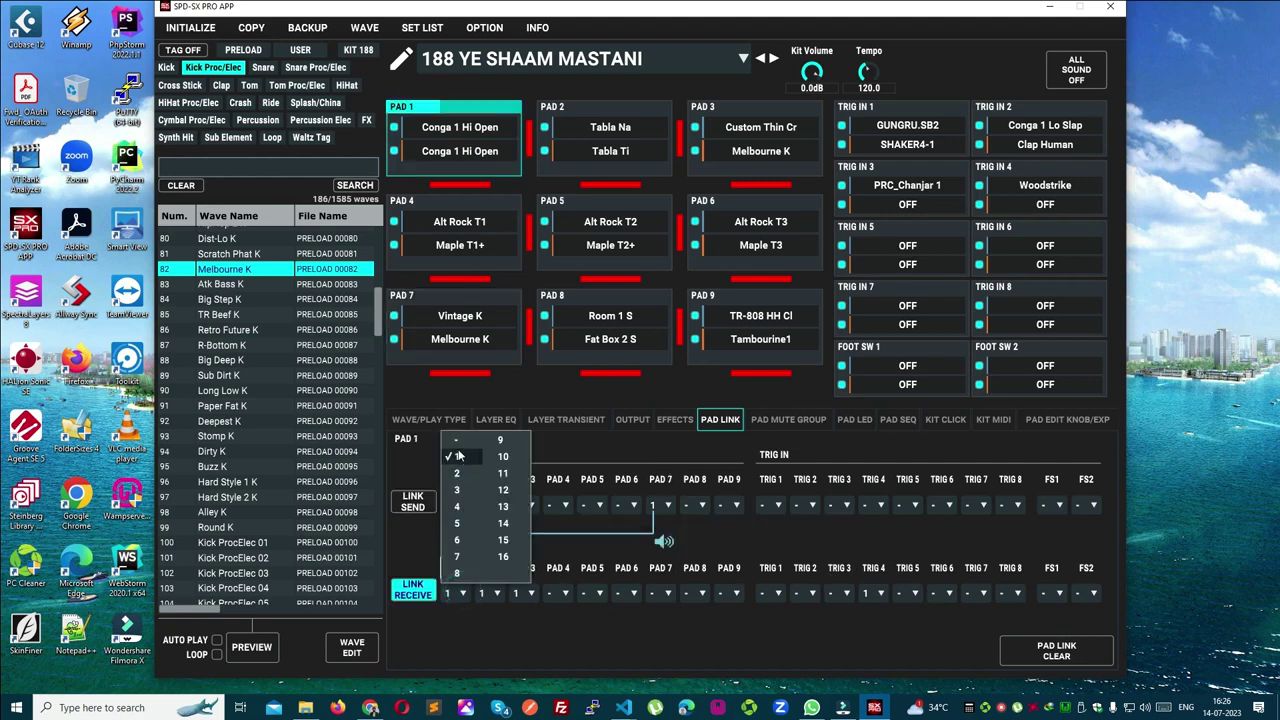
pyautogui.click(462, 440)
pyautogui.click(490, 598)
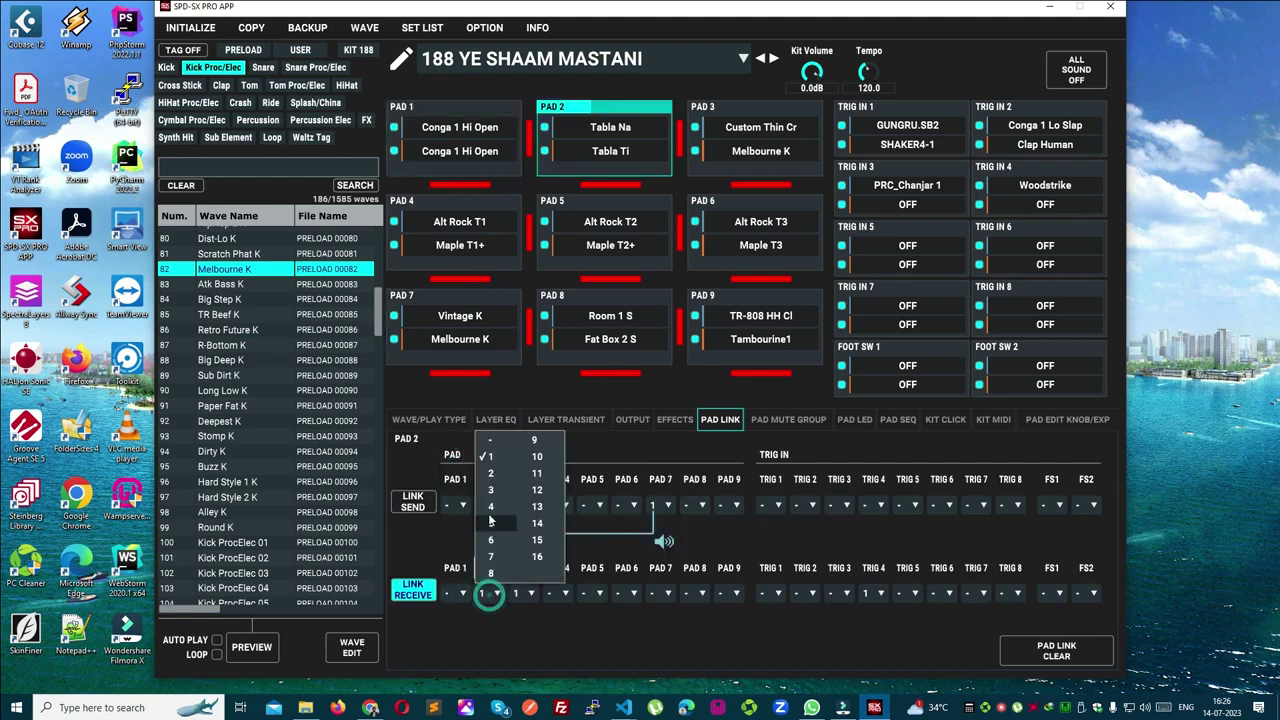
pyautogui.click(485, 436)
pyautogui.click(530, 594)
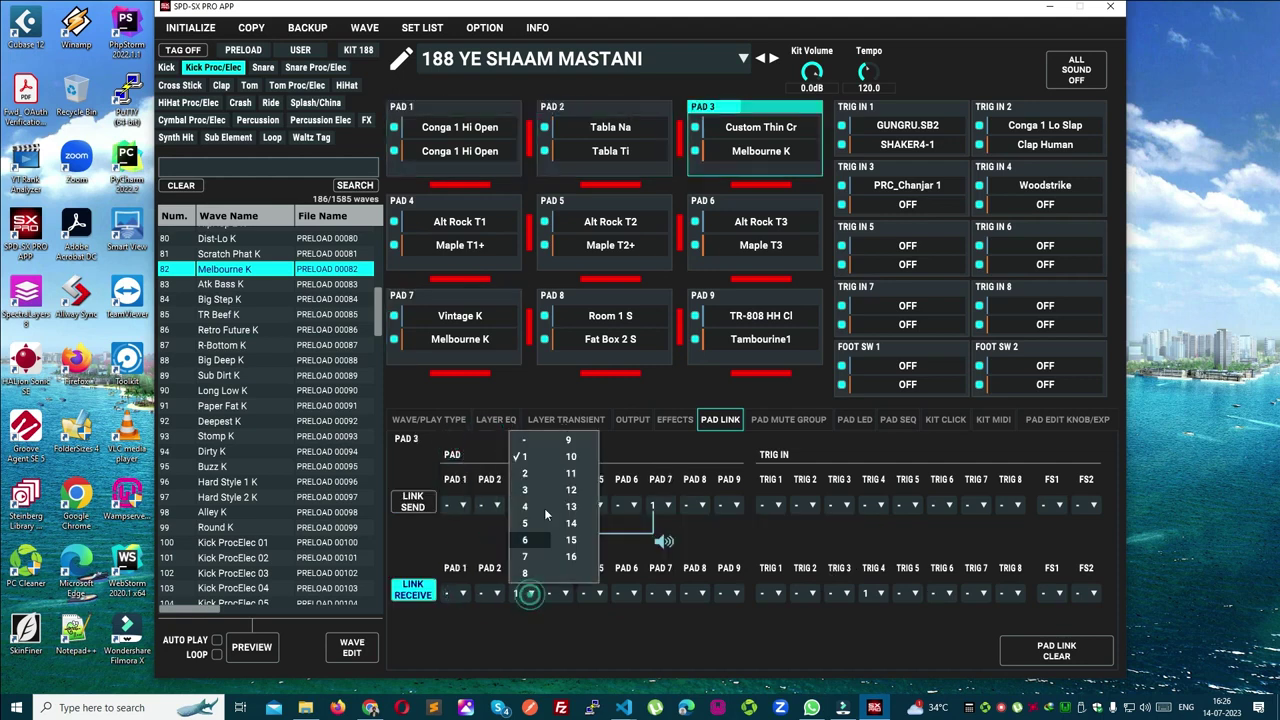
pyautogui.click(530, 438)
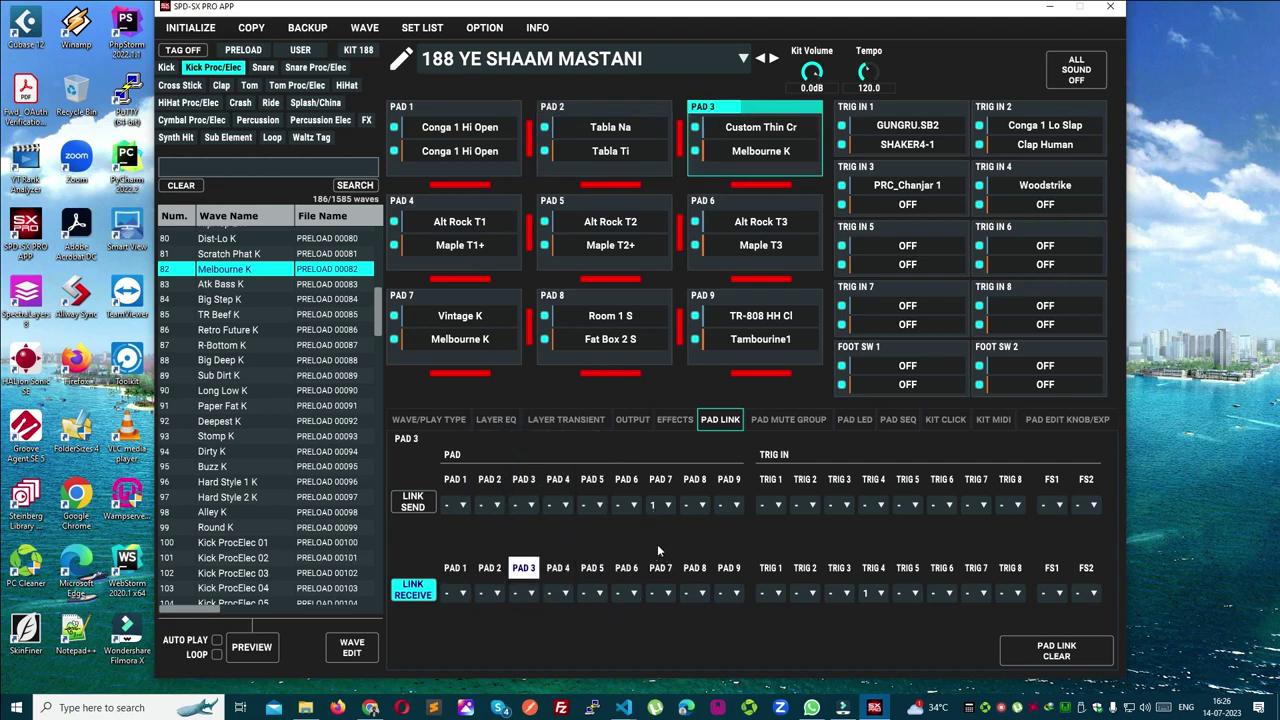
pyautogui.click(667, 506)
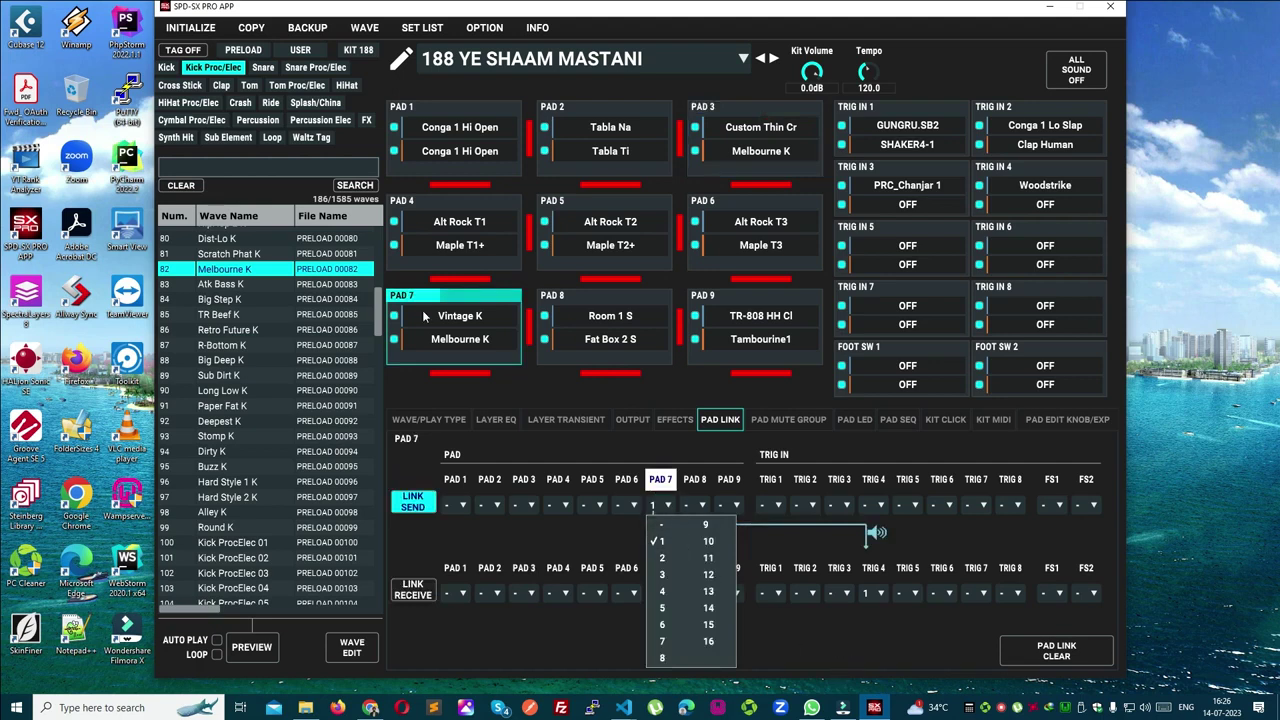
pyautogui.click(512, 306)
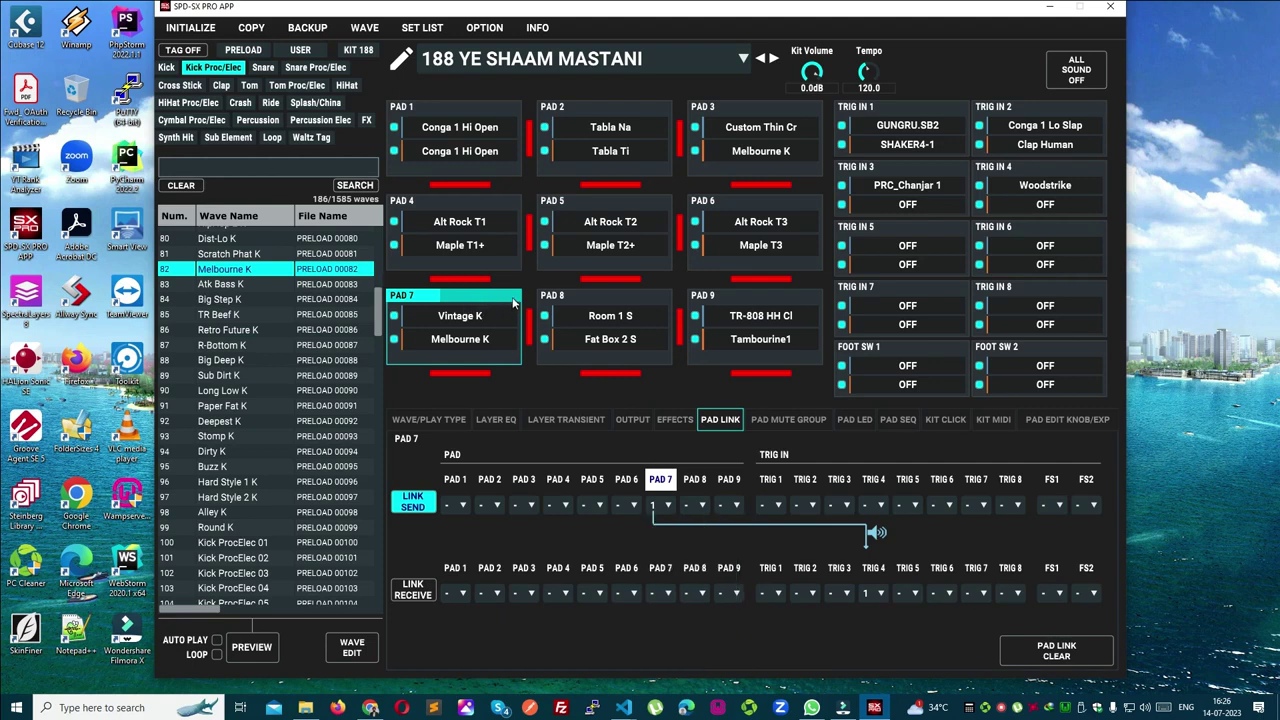
# Clear Trig 4's link receive group and set Trig 2's link receive group to 1.
pyautogui.click(881, 593)
pyautogui.click(878, 442)
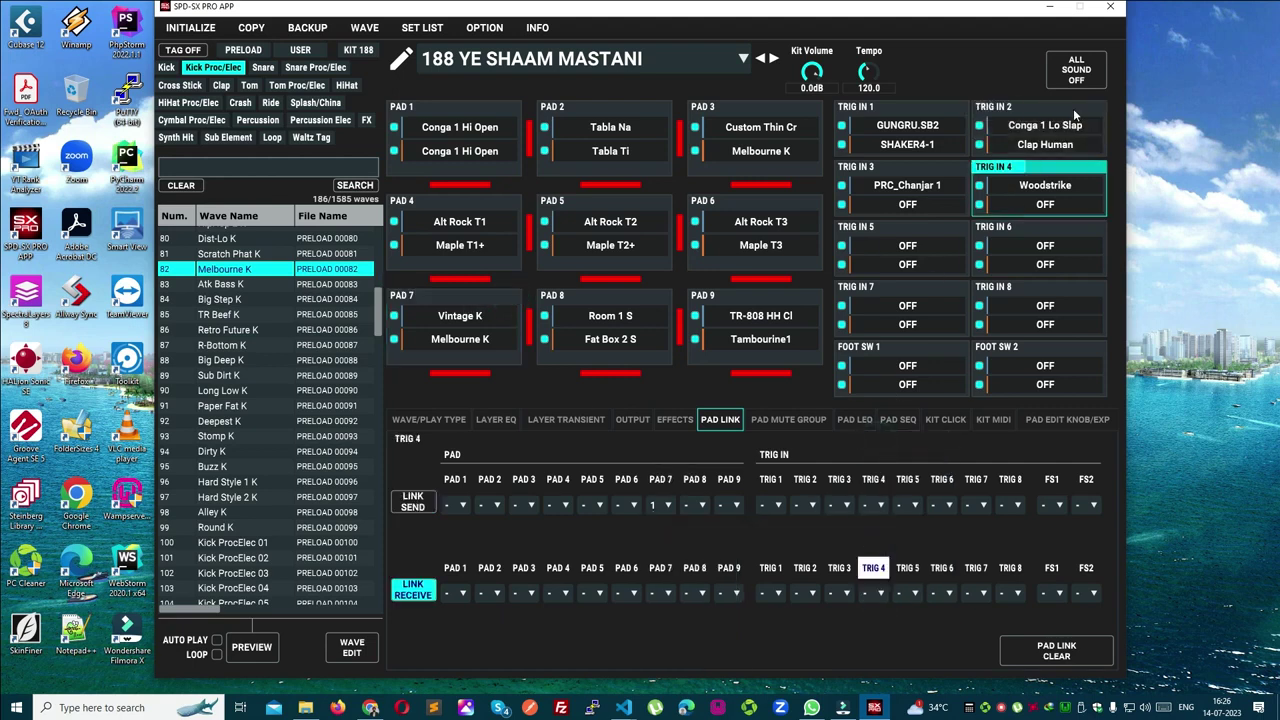
pyautogui.click(812, 593)
pyautogui.click(814, 459)
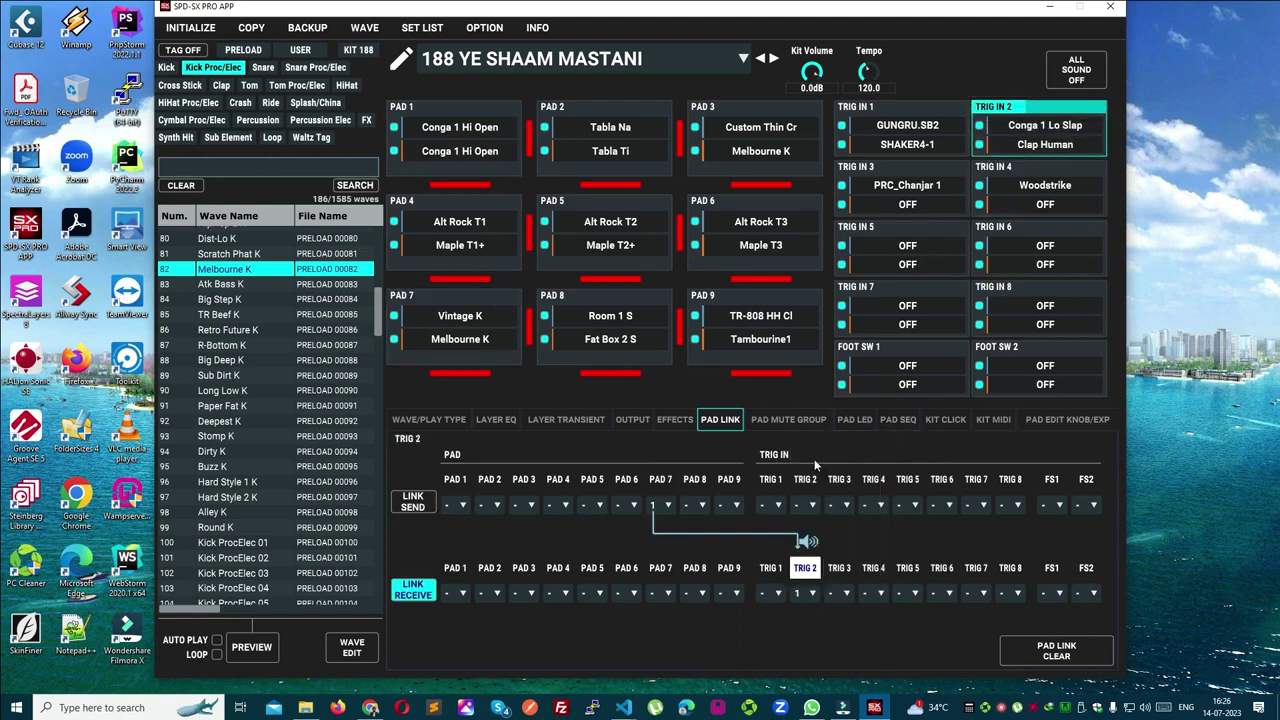
pyautogui.click(512, 294)
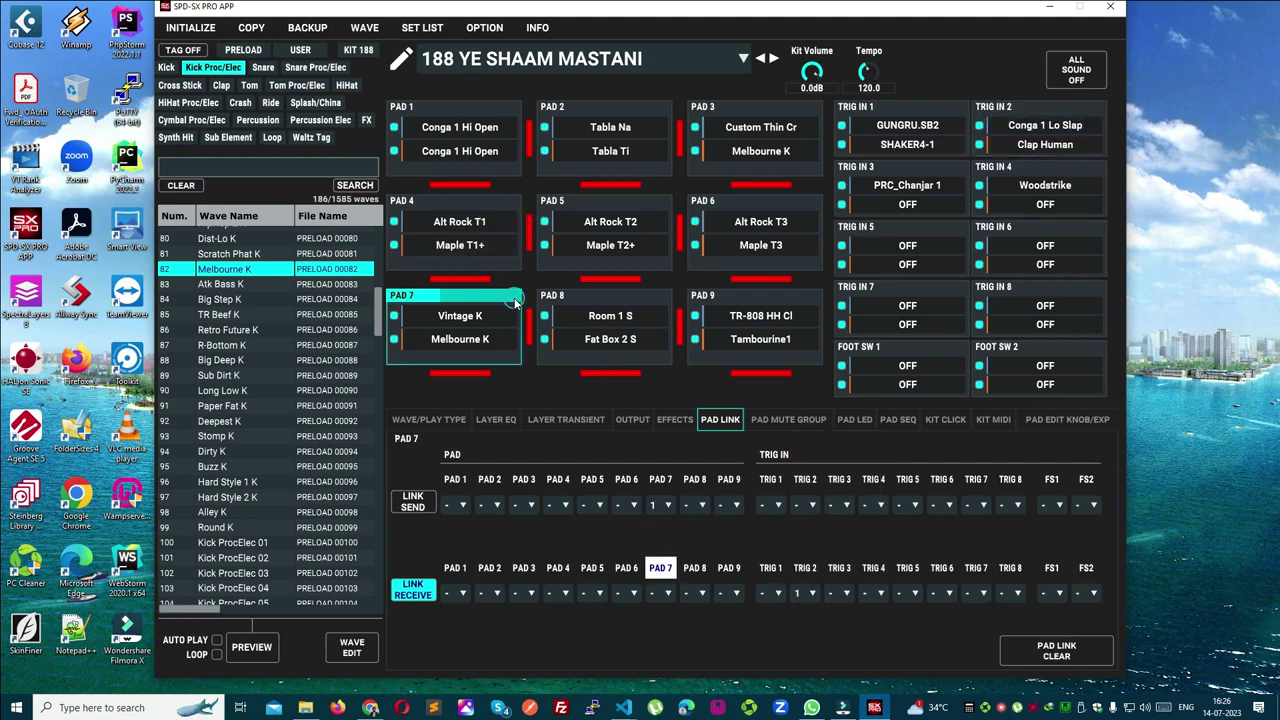
# Set the layer type of Trig In 2 to ALTERNATE.
pyautogui.click(1055, 130)
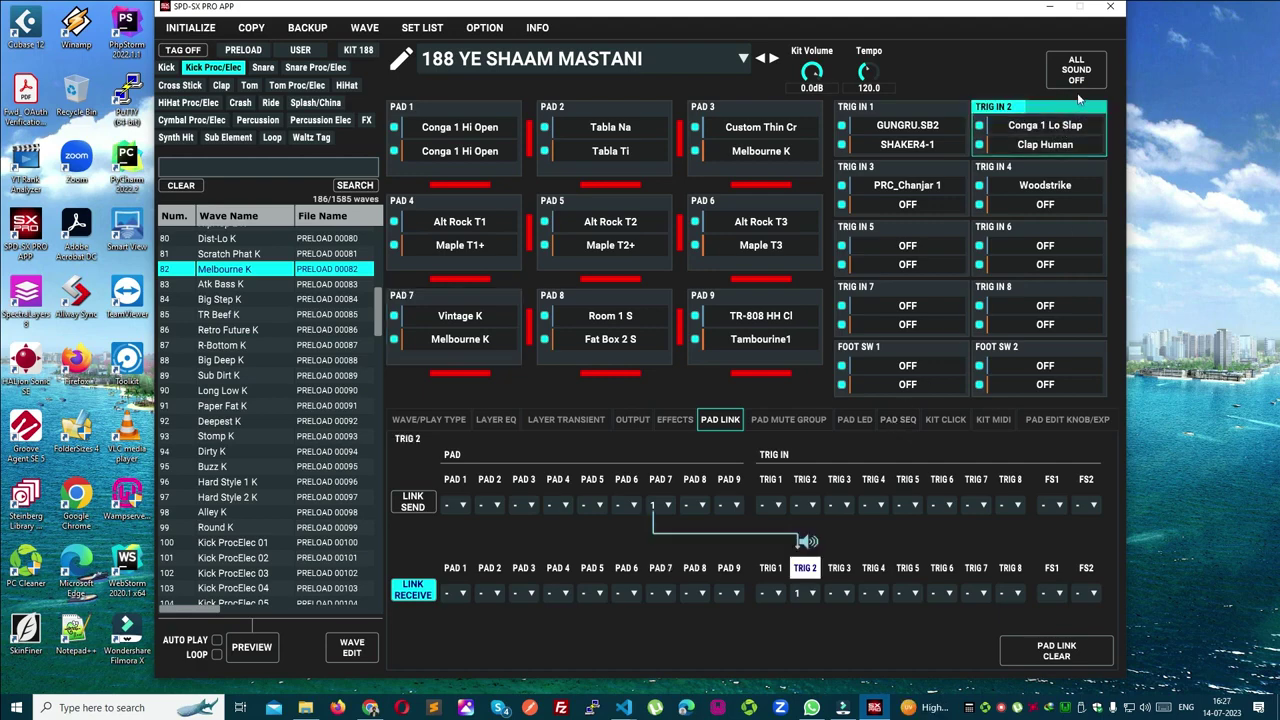
pyautogui.click(435, 422)
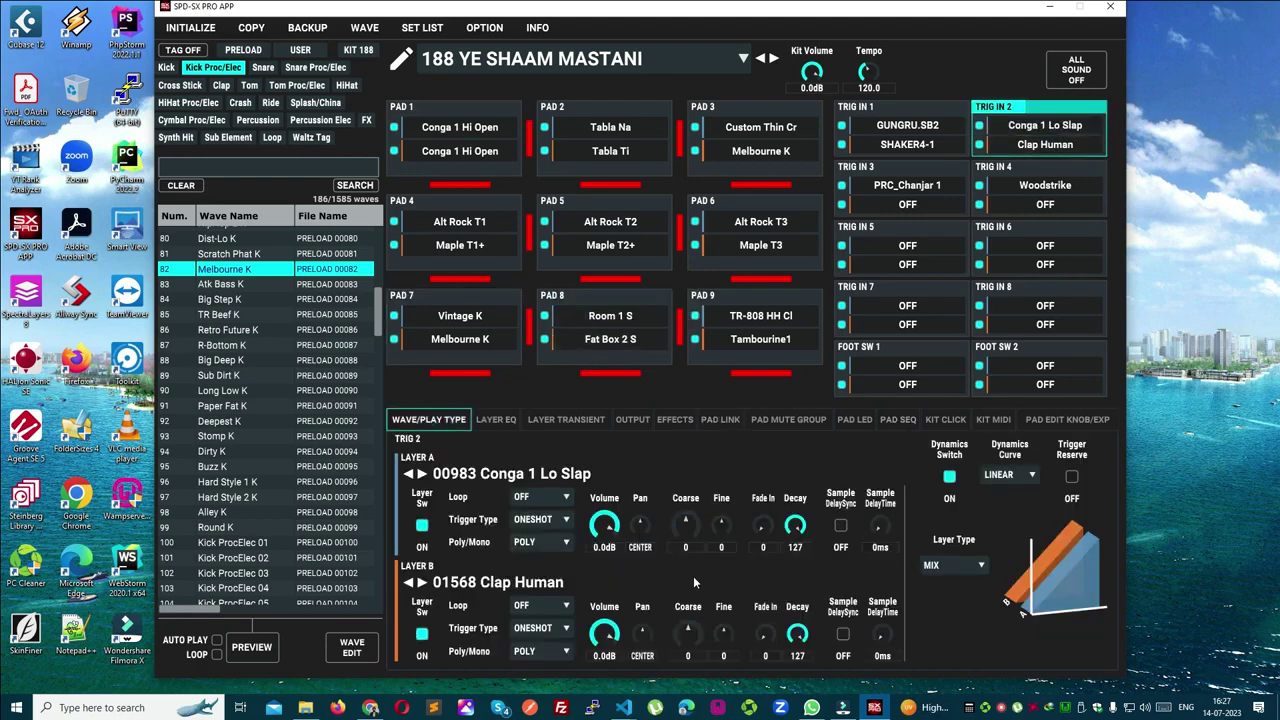
pyautogui.click(960, 568)
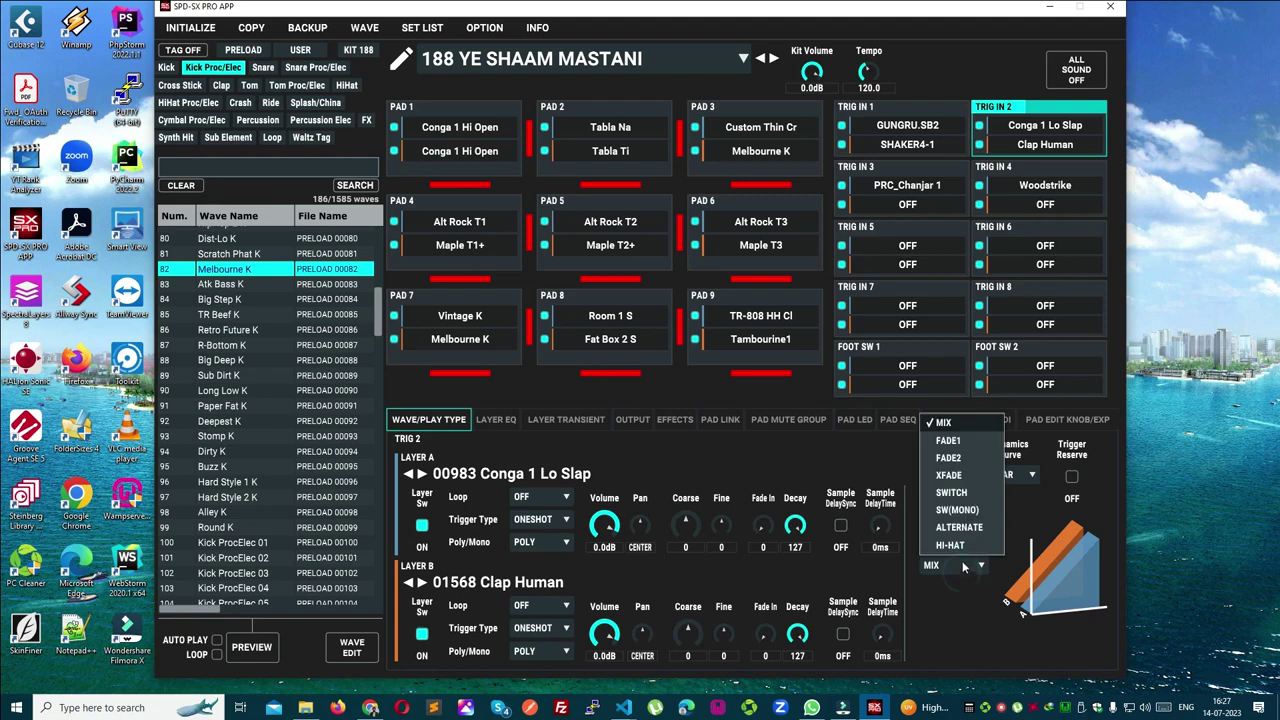
pyautogui.click(966, 530)
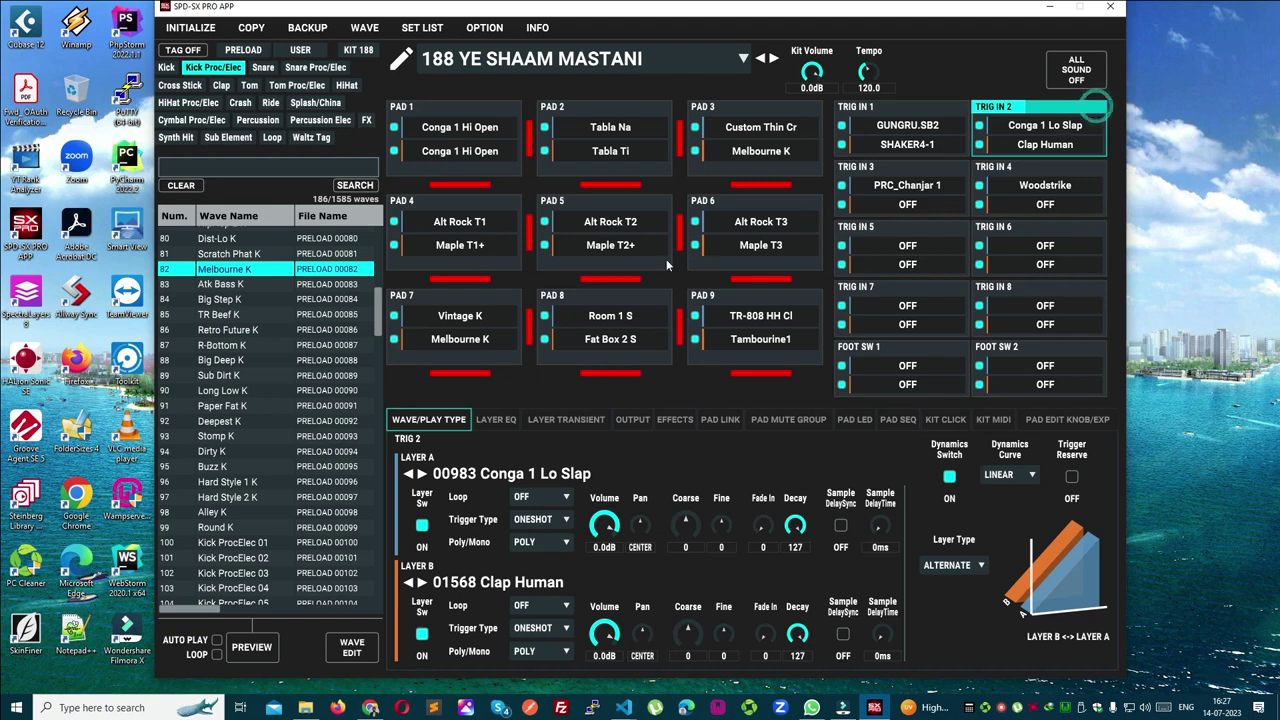
# Set the layer type of Trig In 2 to SWITCH.
pyautogui.click(515, 300)
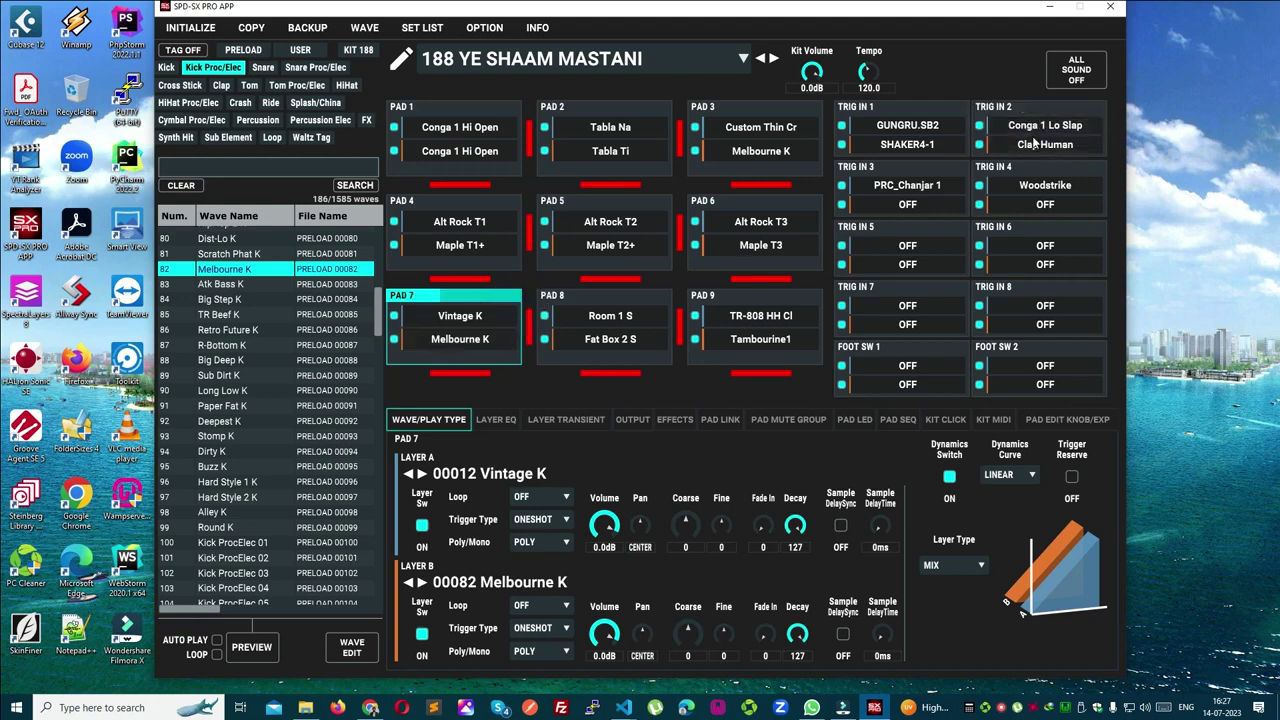
pyautogui.click(1097, 111)
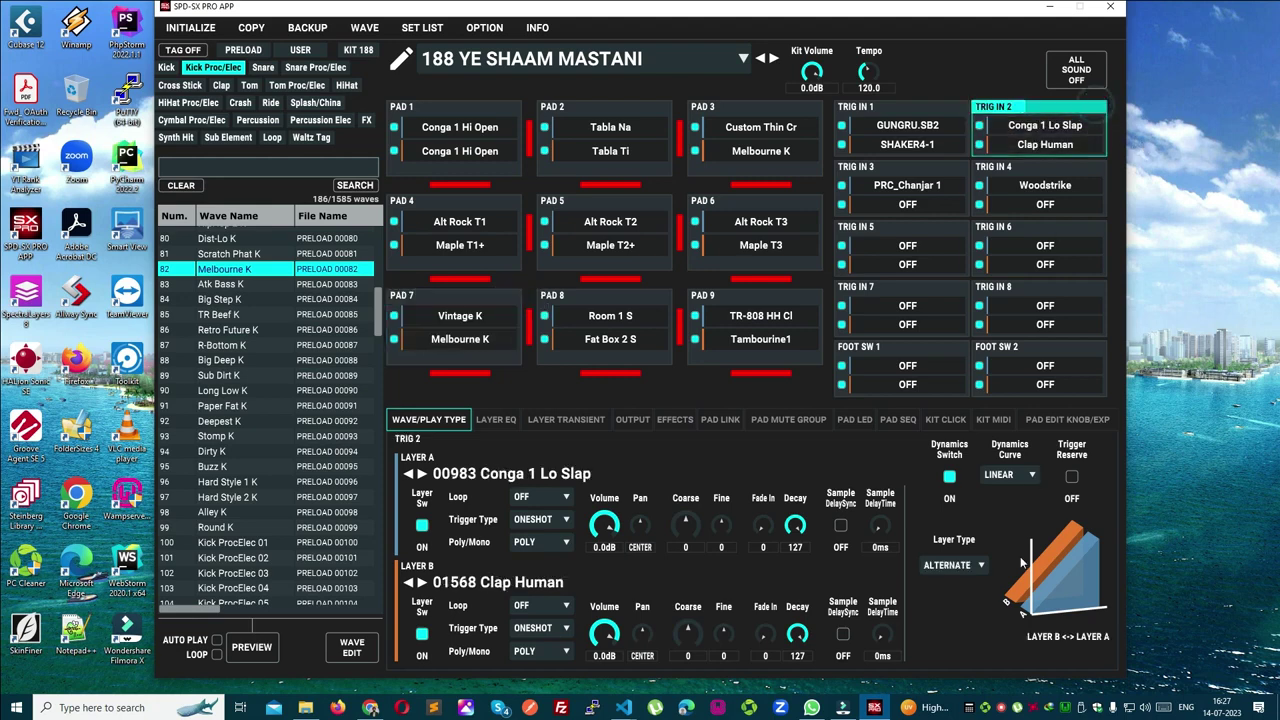
pyautogui.click(950, 566)
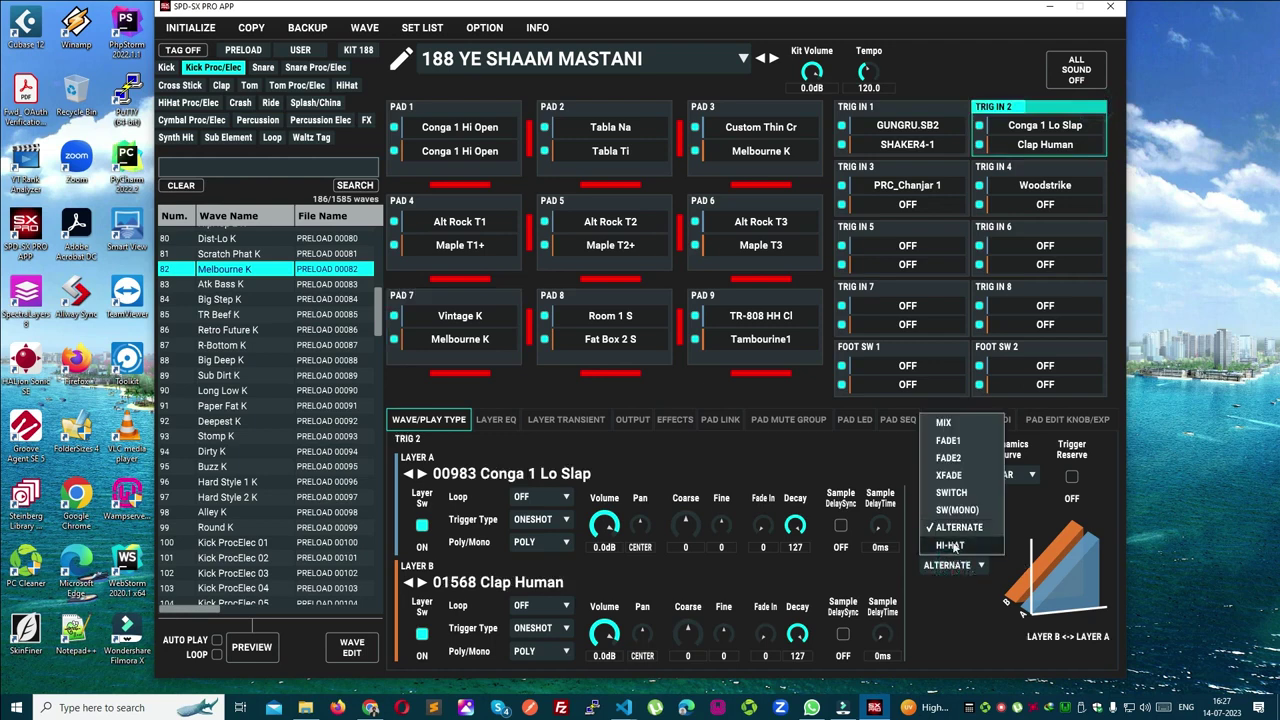
pyautogui.click(951, 492)
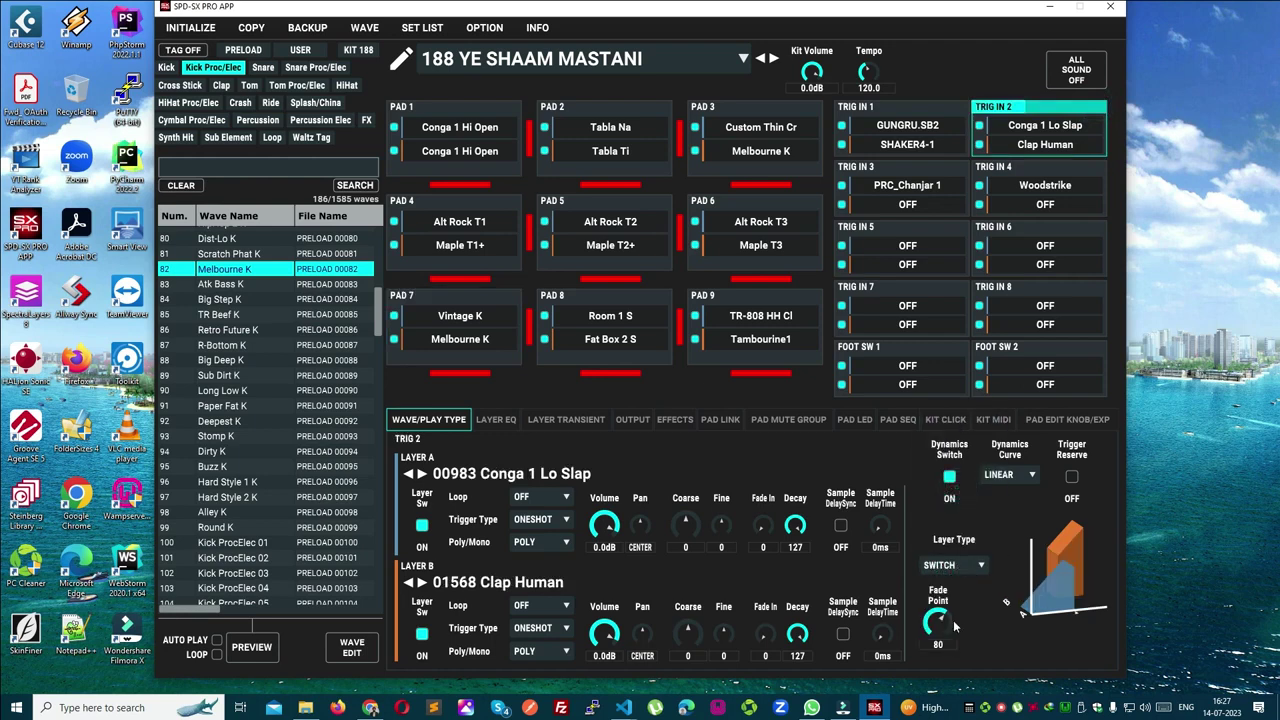
# Play Trig In 2 repeatedly at soft and hard velocities to compare its two switched layers.
pyautogui.click(1040, 110)
pyautogui.click(1052, 110)
pyautogui.click(1051, 110)
pyautogui.click(1100, 108)
pyautogui.click(1098, 108)
pyautogui.click(1104, 108)
pyautogui.click(1041, 105)
pyautogui.click(1041, 107)
# Try a fade point of 37 on Trig In 2, play it, and set the fade point back to 80.
pyautogui.moveTo(940, 622); pyautogui.dragTo(953, 683)
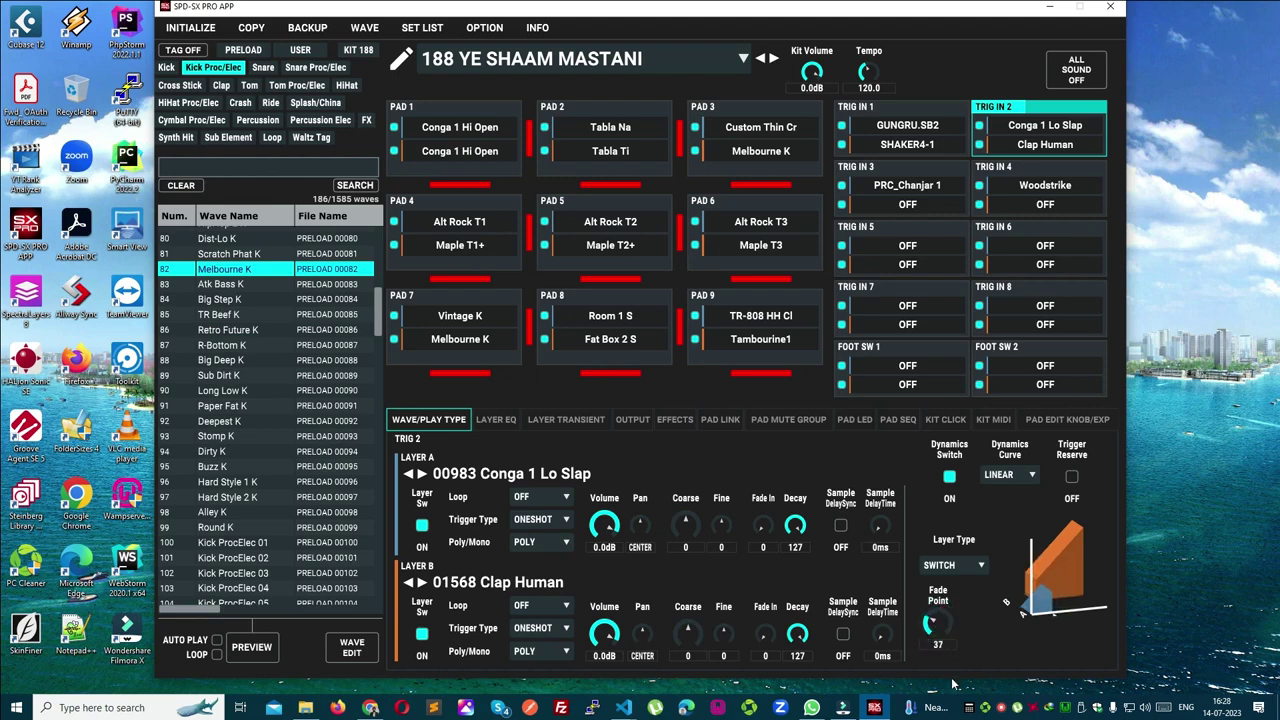
pyautogui.click(1050, 110)
pyautogui.moveTo(933, 623); pyautogui.dragTo(1013, 663)
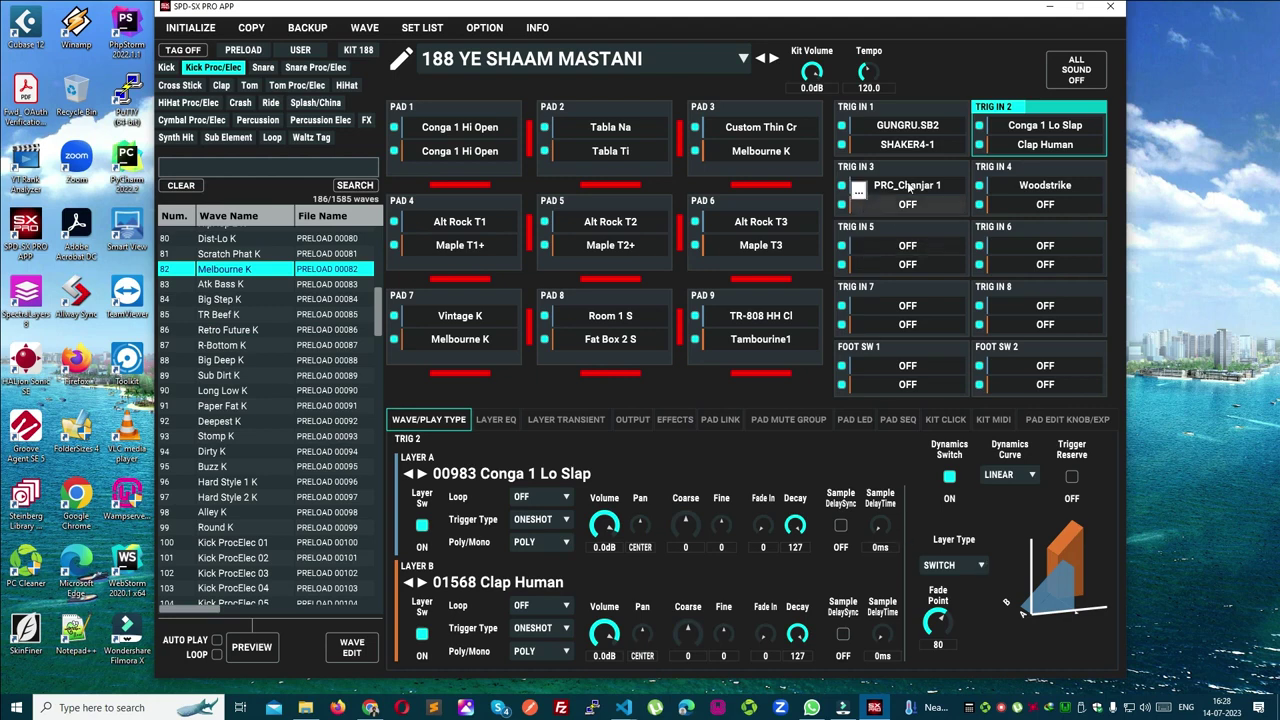
# Clear Trig 2's link receive group and set Trig 1's link receive group to 1.
pyautogui.click(928, 120)
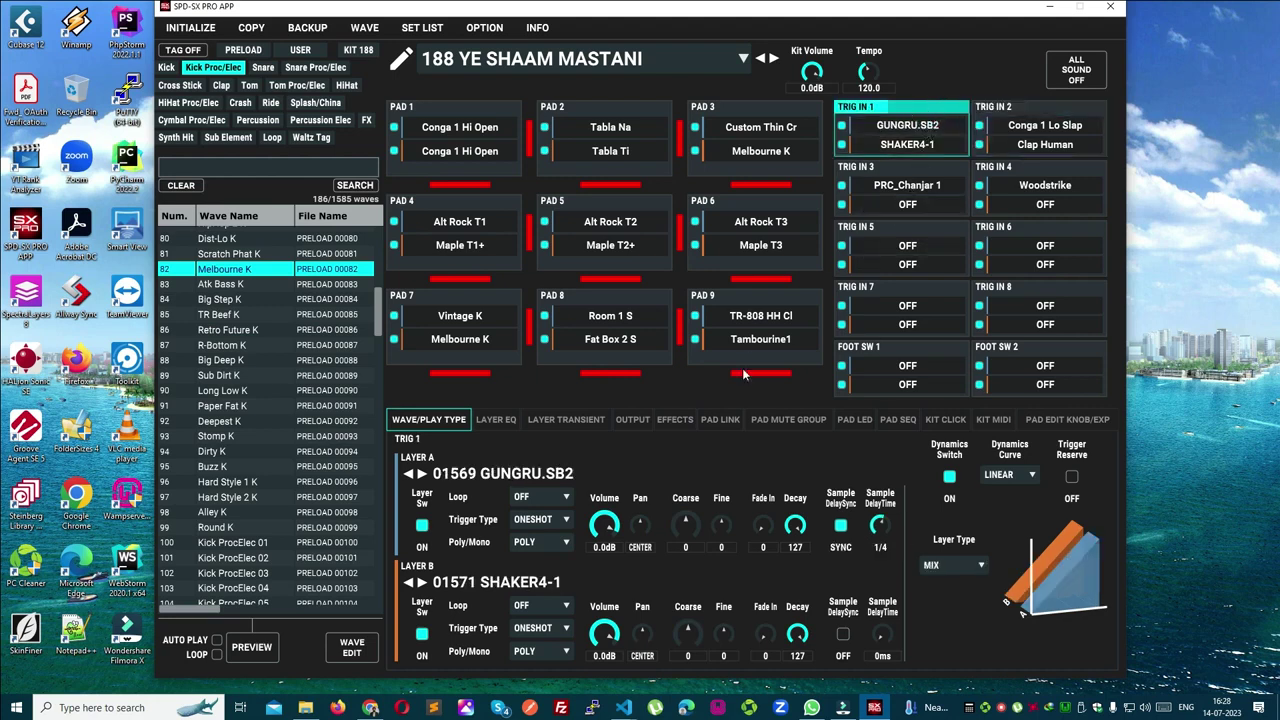
pyautogui.click(724, 421)
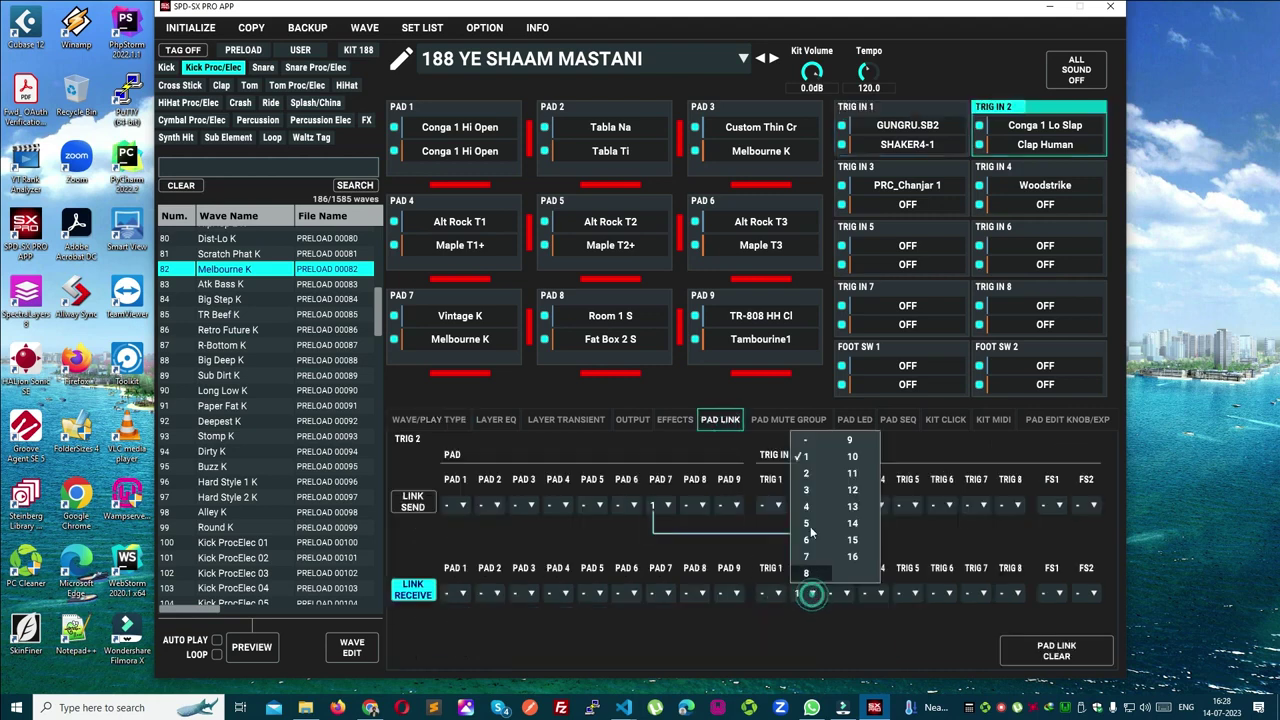
pyautogui.click(808, 441)
pyautogui.click(780, 592)
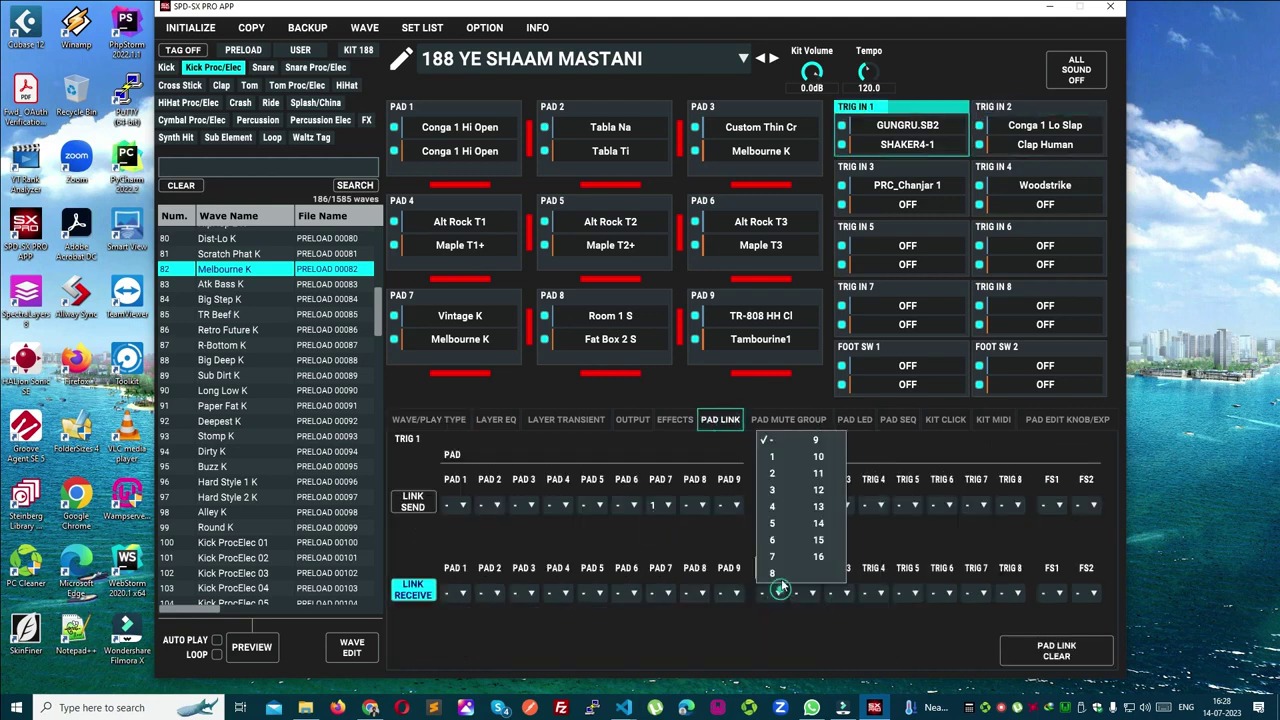
pyautogui.click(780, 458)
# Play Trig In 1, switch its layer A and layer B off in turn to hear each alone, and switch both back on.
pyautogui.click(960, 108)
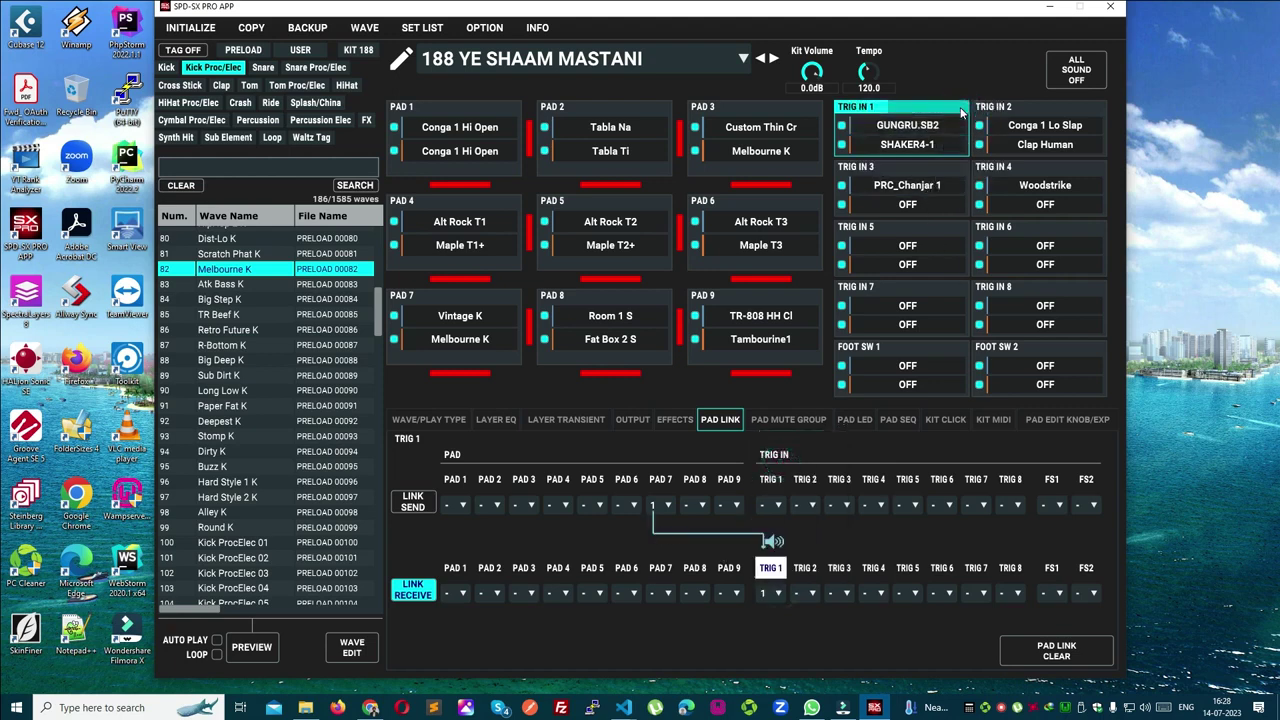
pyautogui.click(960, 110)
pyautogui.click(445, 421)
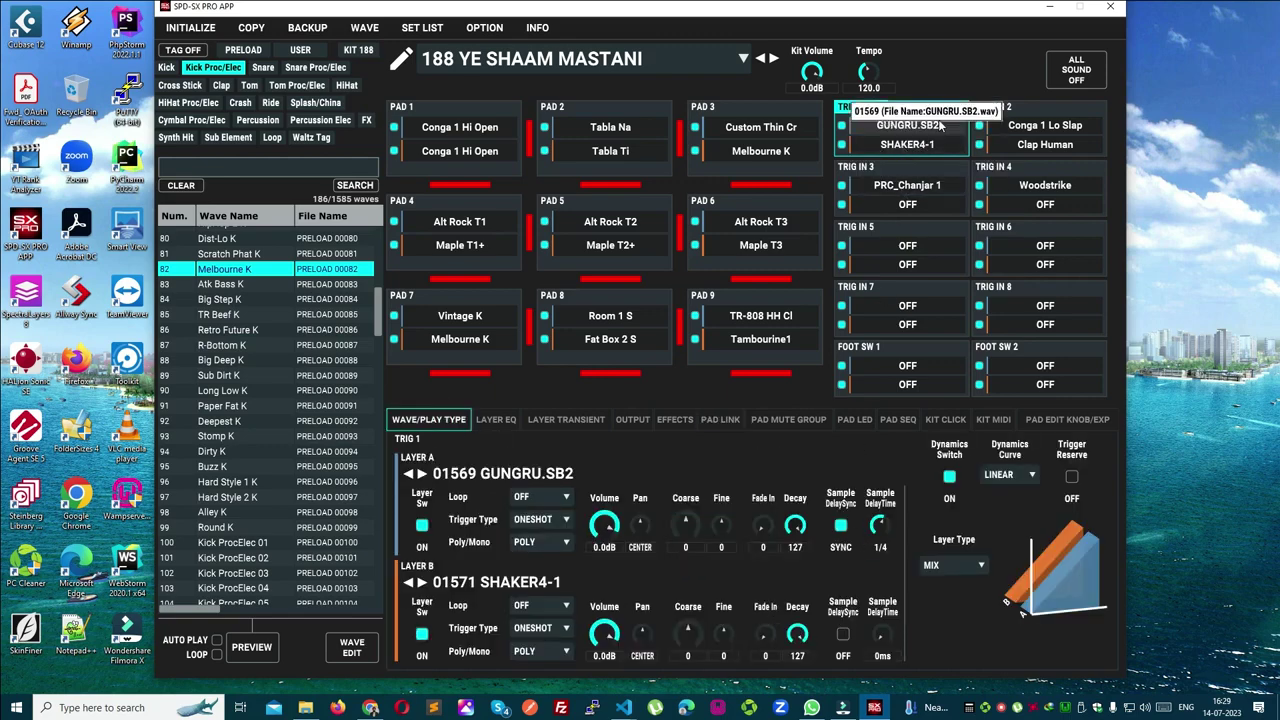
pyautogui.click(843, 125)
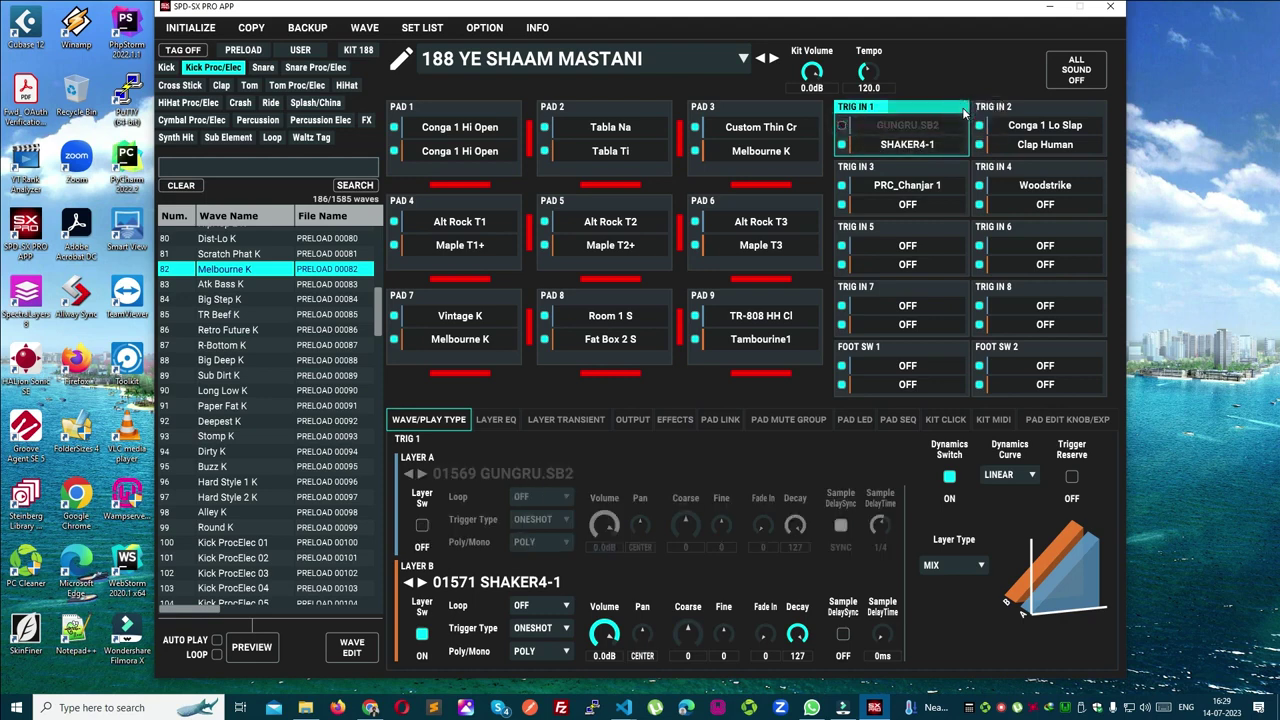
pyautogui.click(843, 125)
pyautogui.click(842, 144)
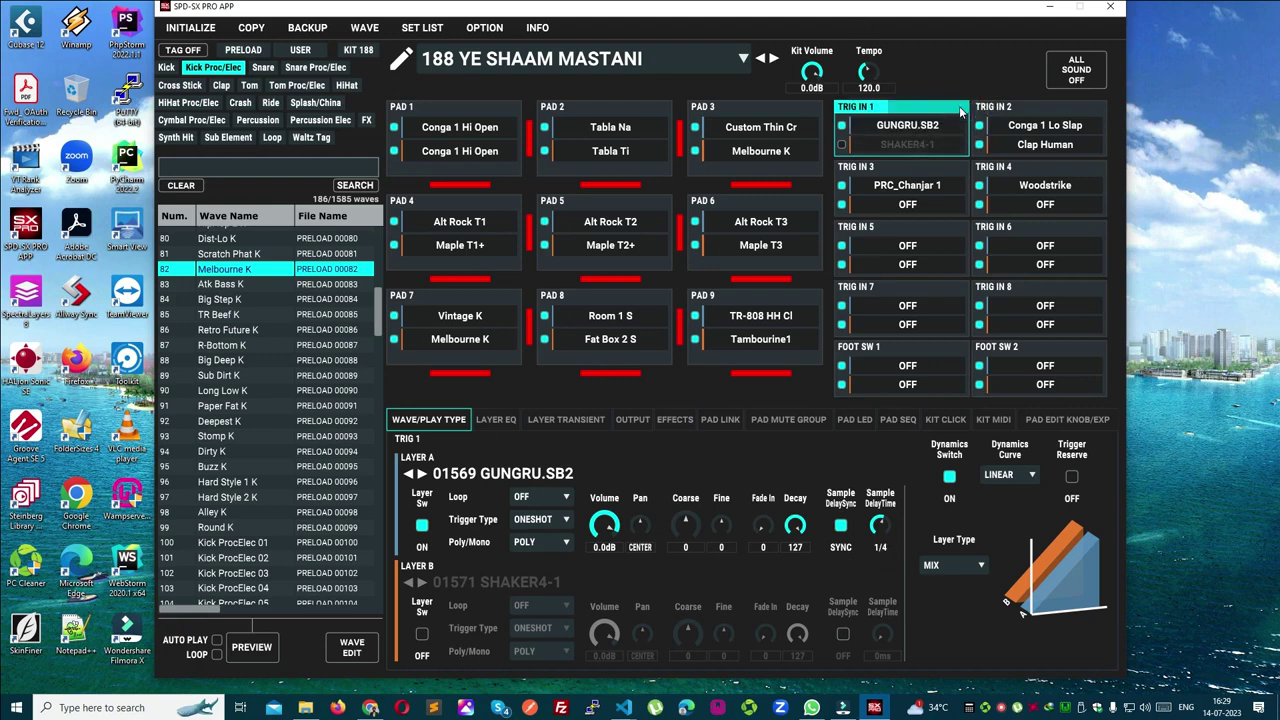
pyautogui.click(841, 144)
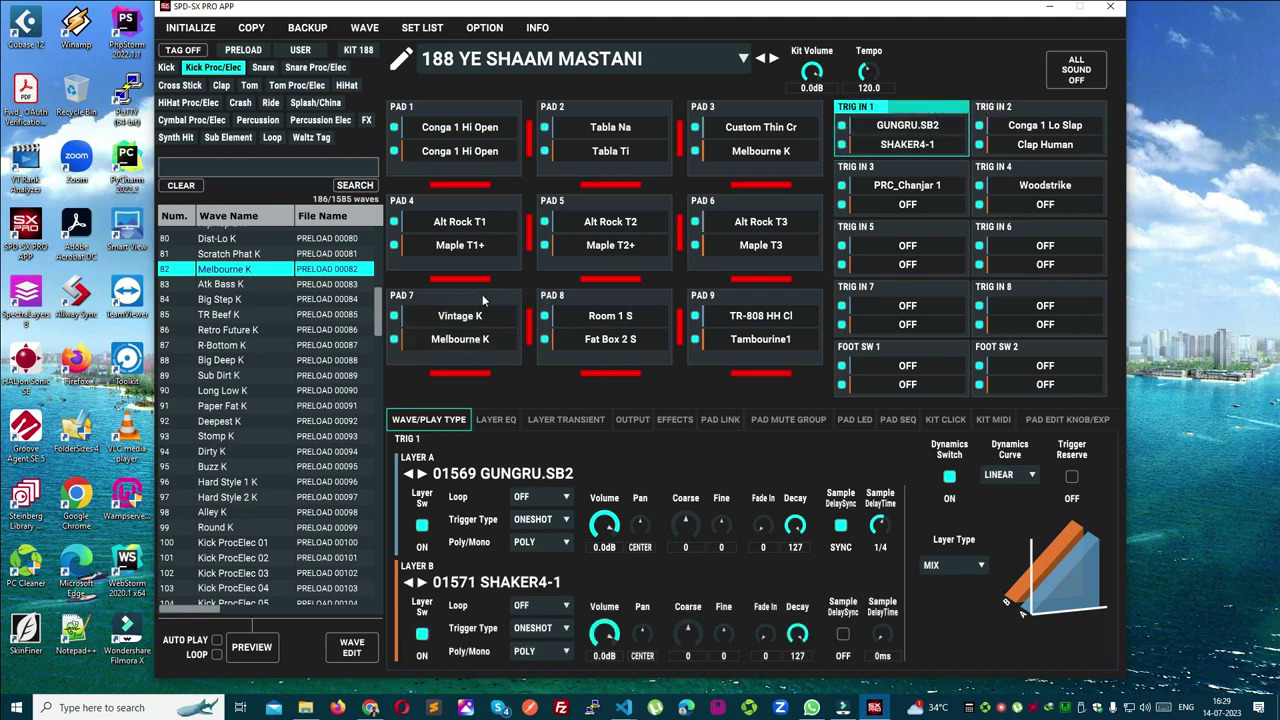
# Play Pad 7 repeatedly to hear it together with the linked Trig In 1.
pyautogui.click(513, 300)
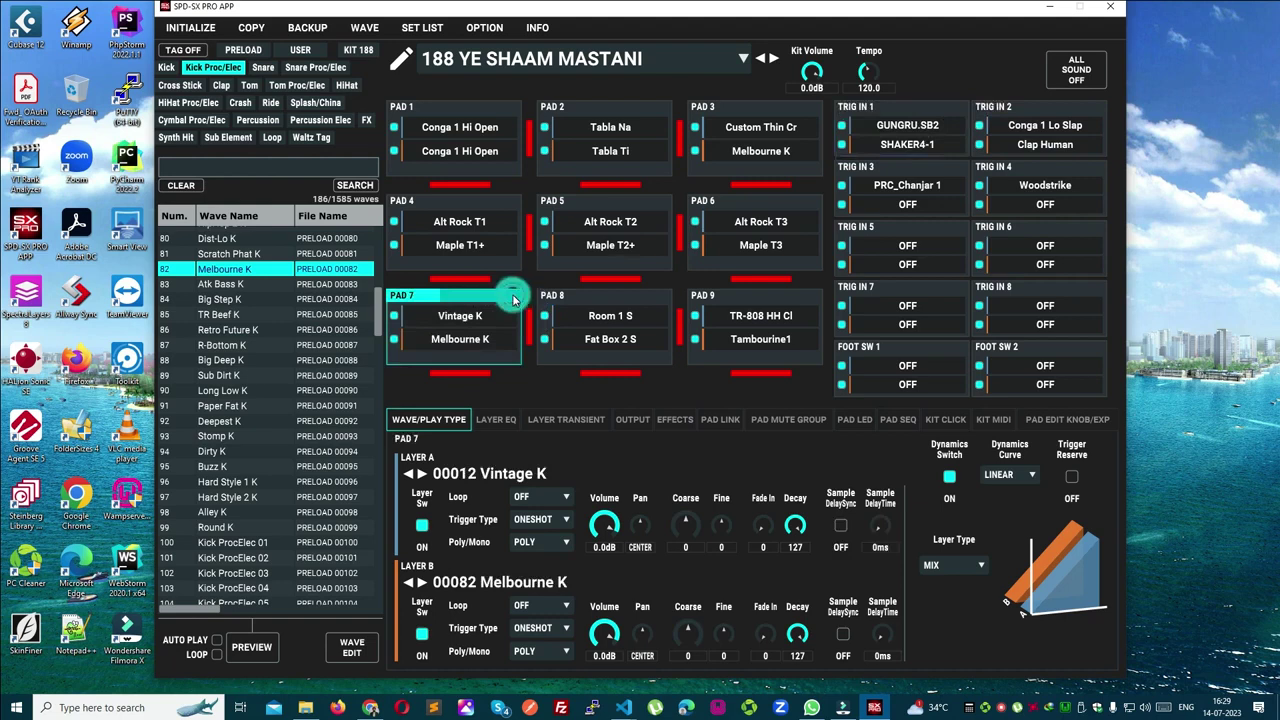
pyautogui.click(513, 300)
pyautogui.click(513, 300)
pyautogui.click(513, 300)
pyautogui.click(513, 300)
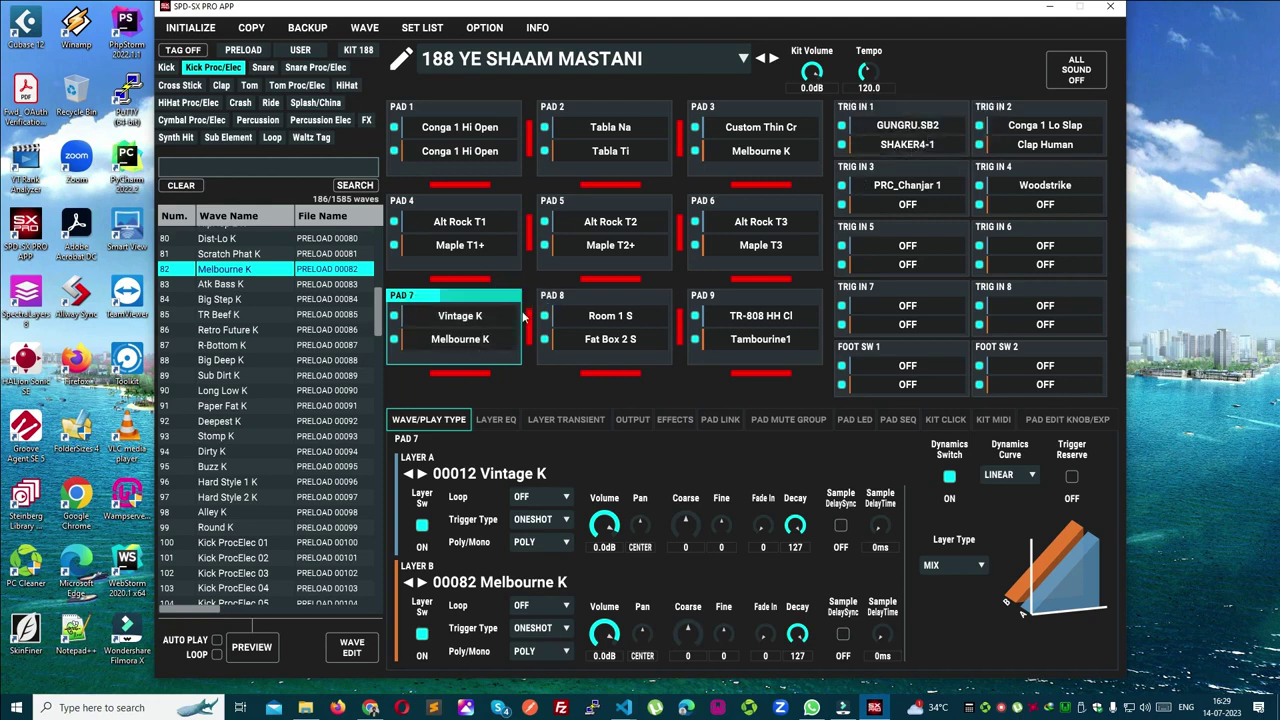
# Set Trig 2's link receive group to 1 alongside Trig 1 and display Pad 7's links.
pyautogui.click(720, 419)
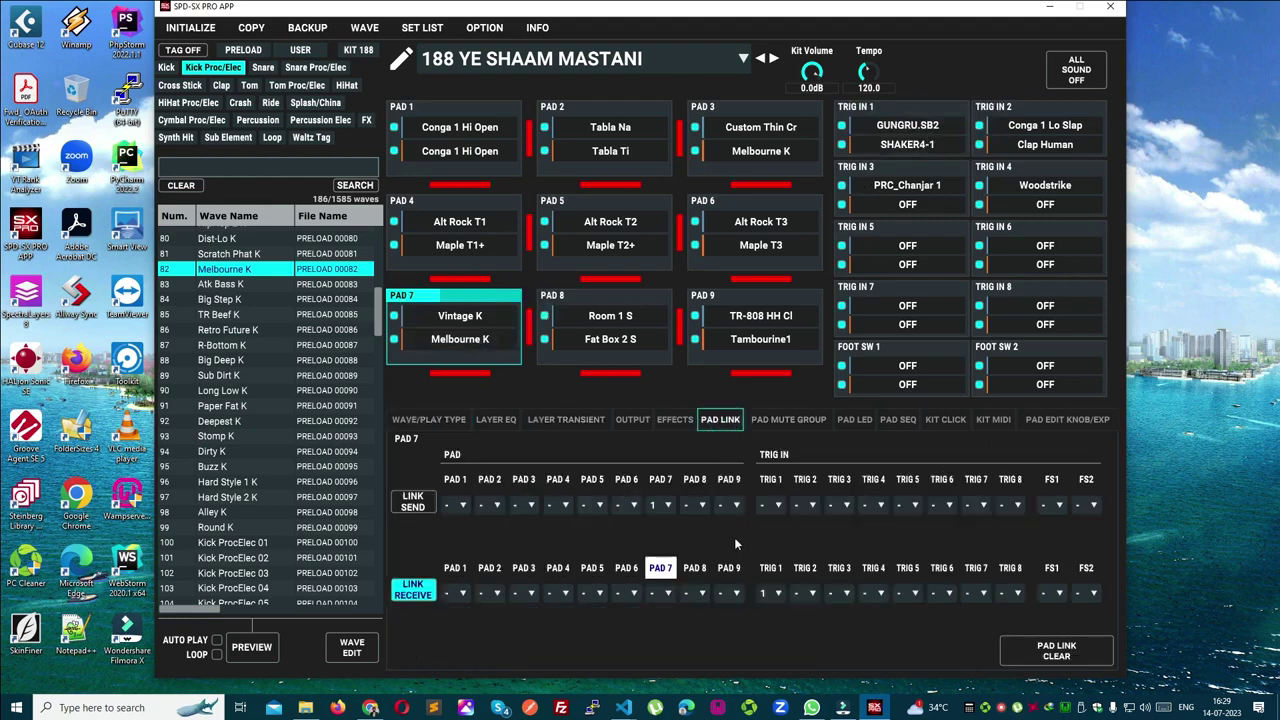
pyautogui.click(668, 505)
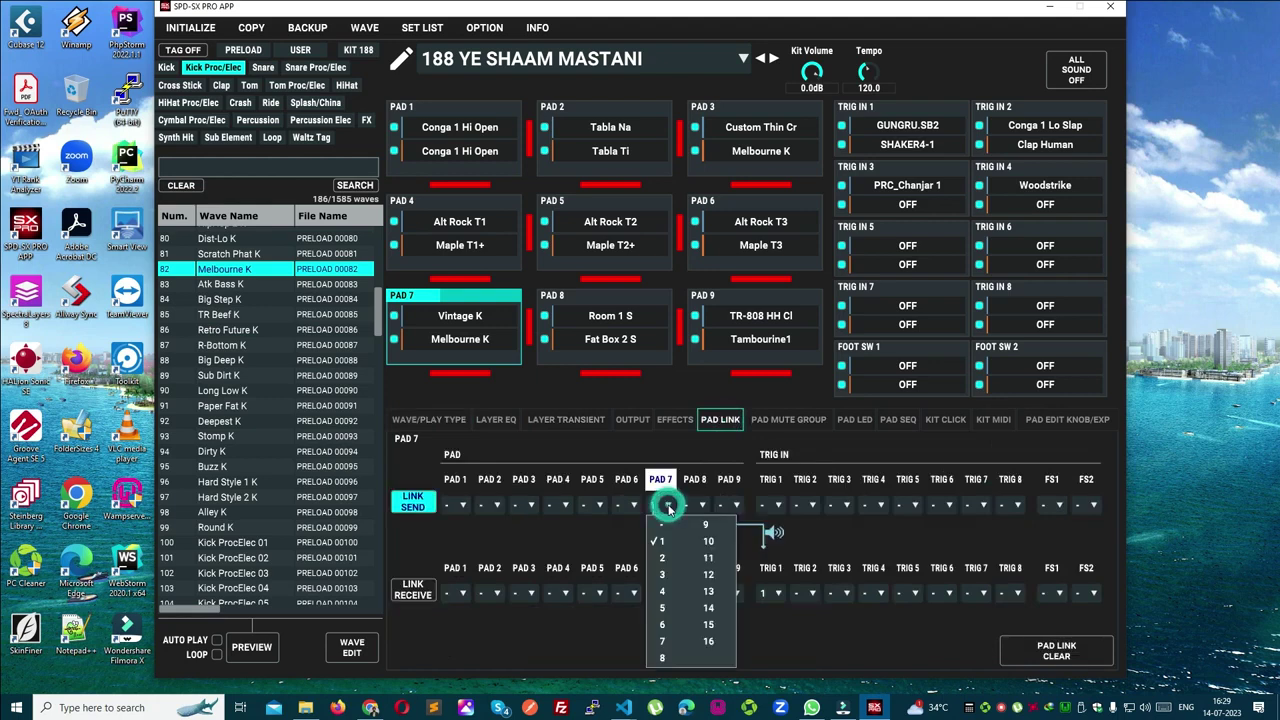
pyautogui.click(806, 593)
pyautogui.click(812, 457)
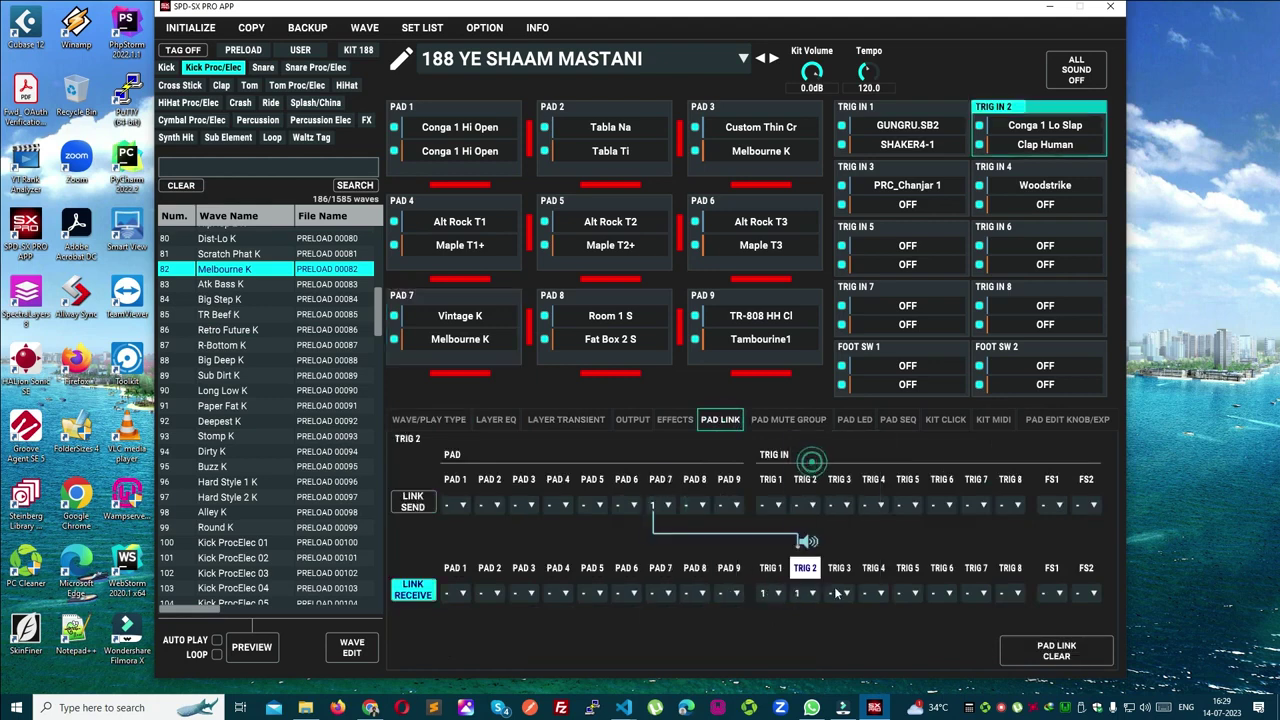
pyautogui.click(668, 505)
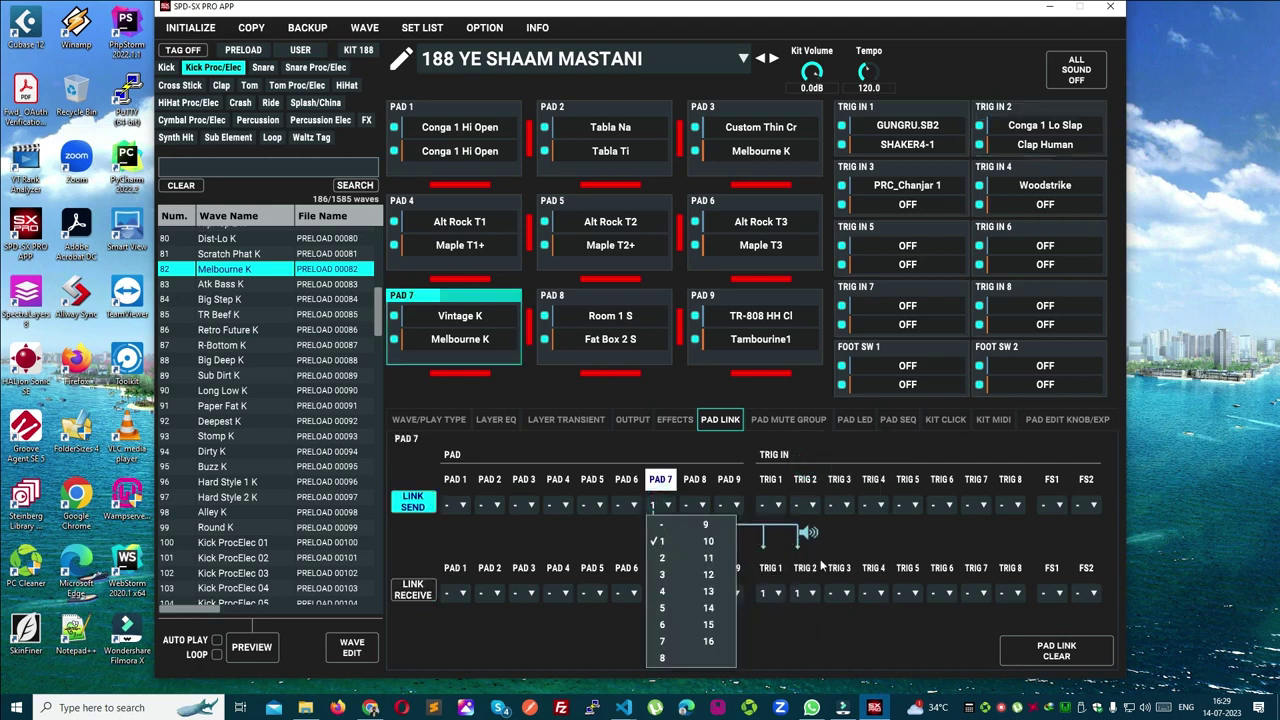
# Set Trig 4's link receive group to 2 and Pad 8's link send group to 2.
pyautogui.click(878, 593)
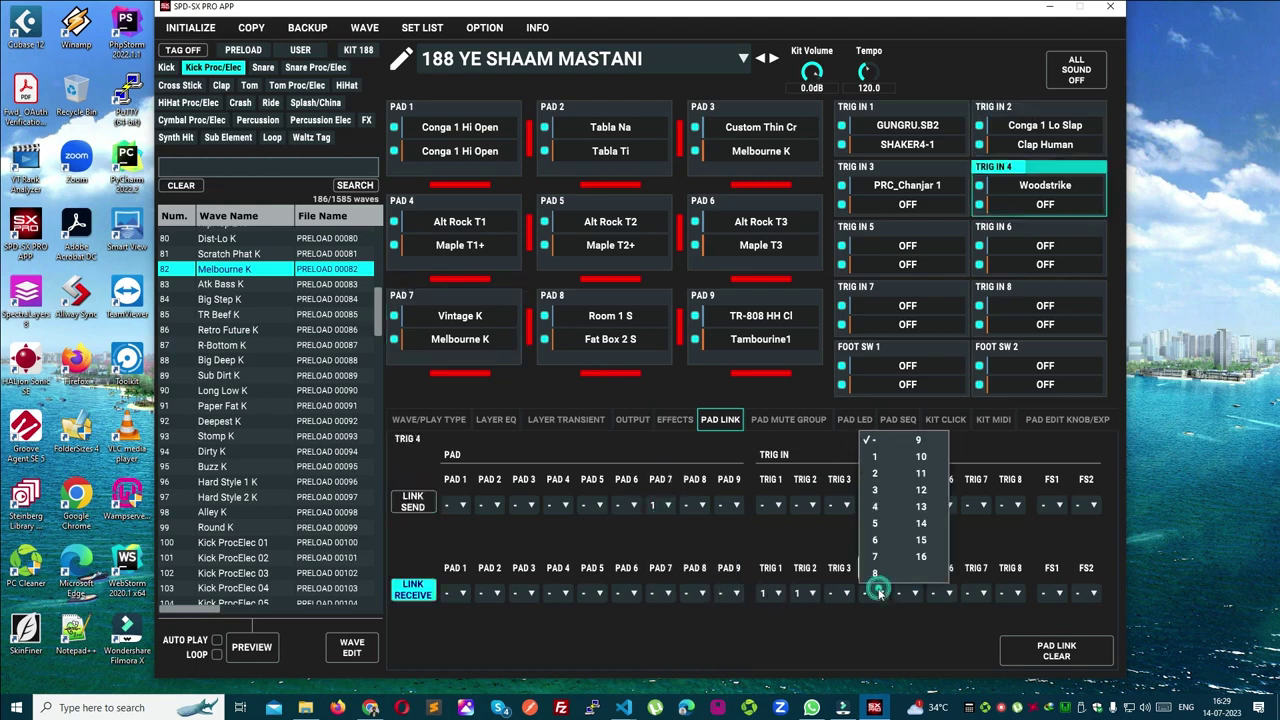
pyautogui.click(887, 477)
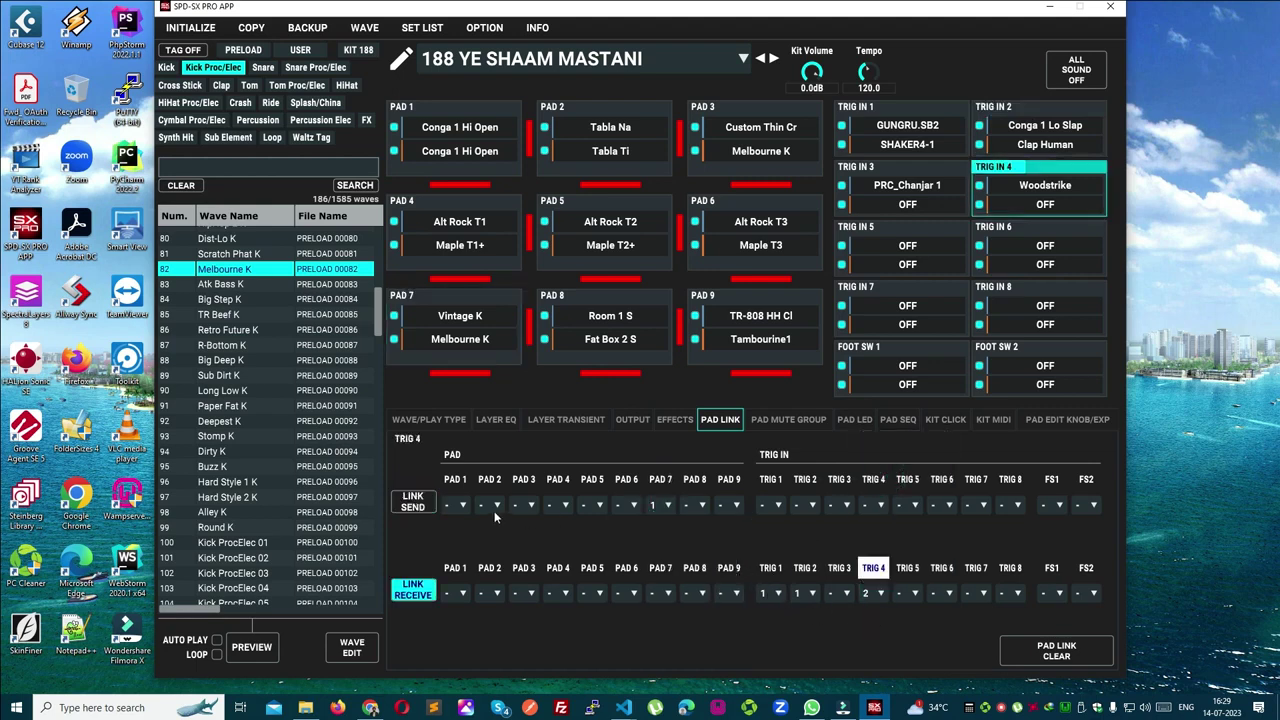
pyautogui.click(590, 325)
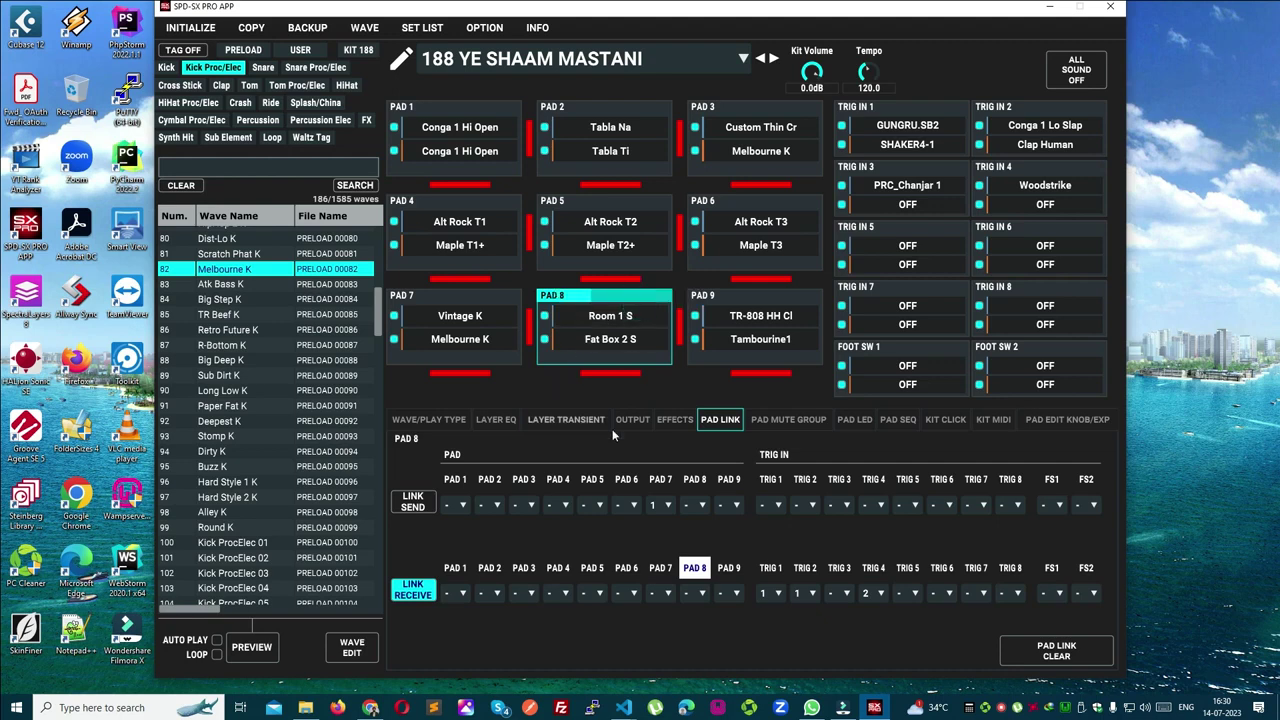
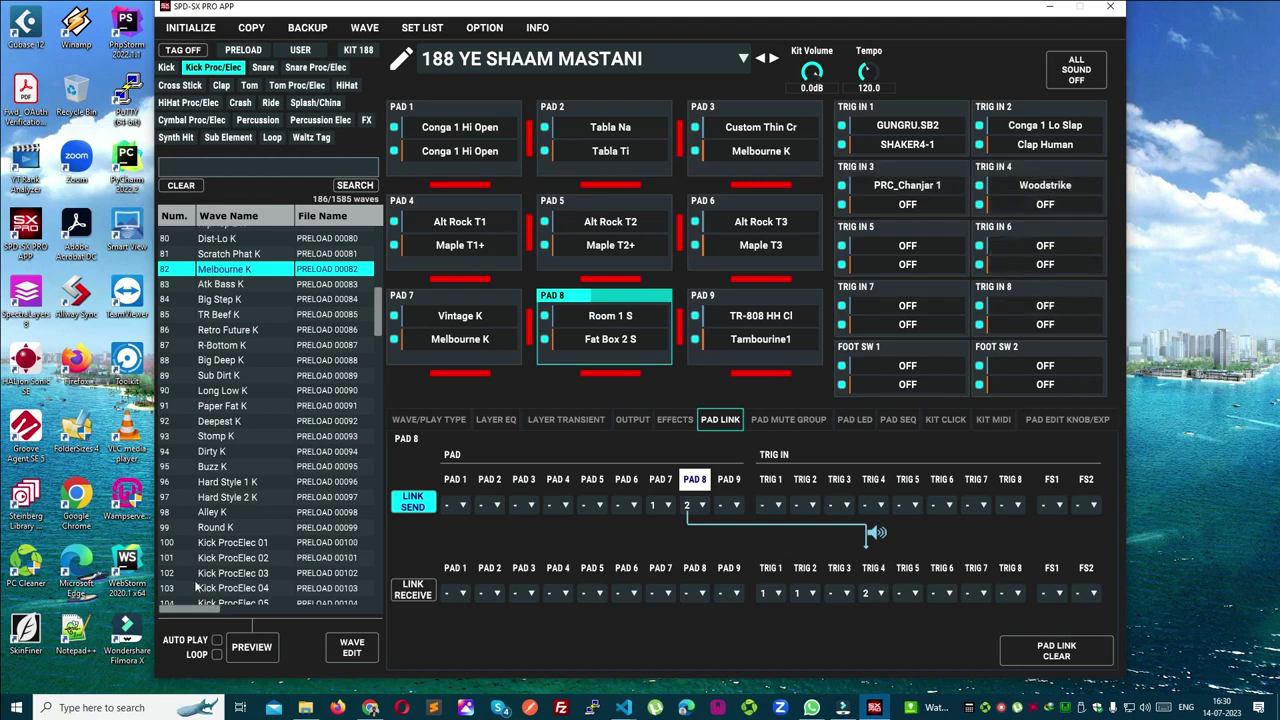
# Replace the Kick Proc/Elec filter of the wave list with Percussion Elec and turn on AUTO PLAY.
pyautogui.scroll(-3, 226, 522)
pyautogui.scroll(2, 233, 514)
pyautogui.click(230, 68)
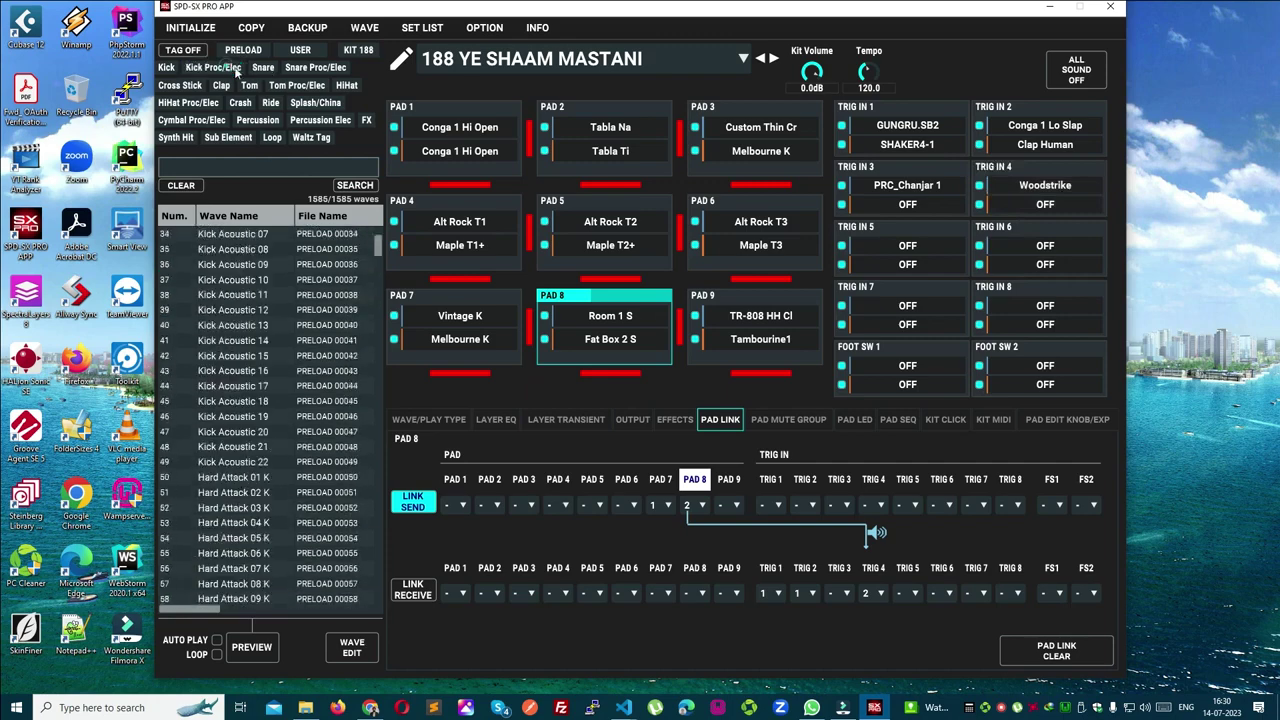
pyautogui.click(272, 120)
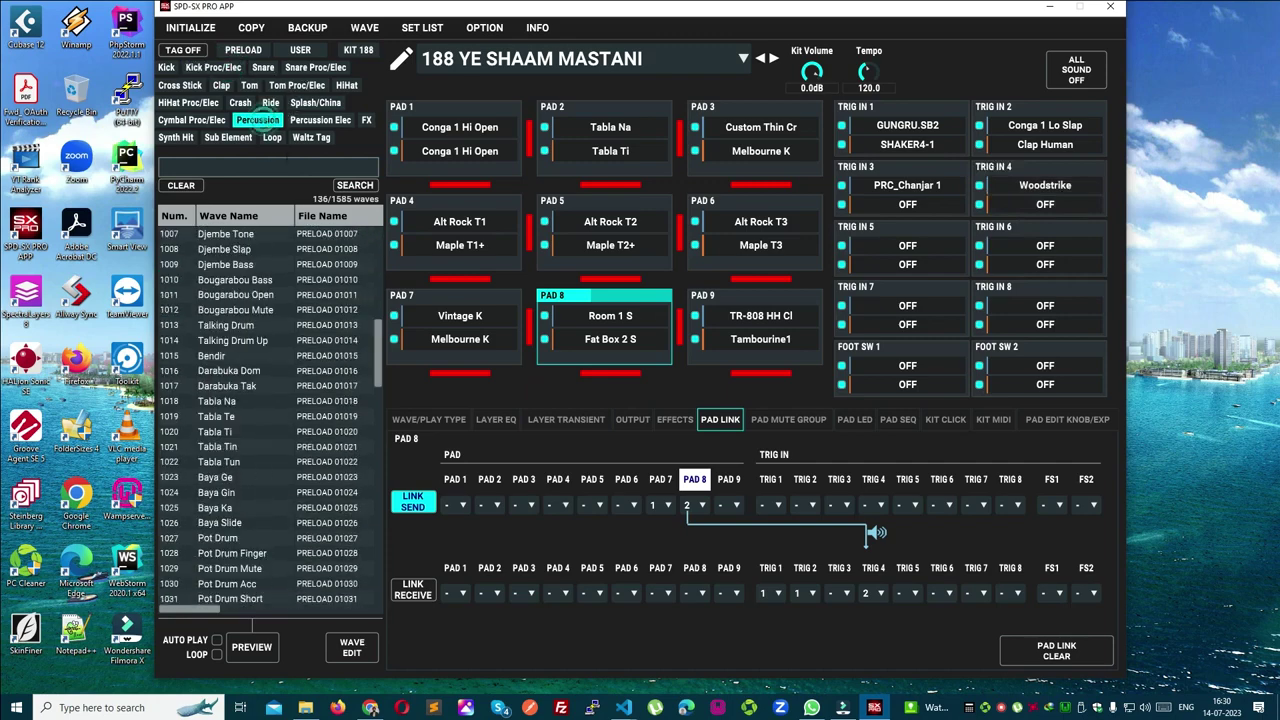
pyautogui.click(272, 120)
pyautogui.click(320, 120)
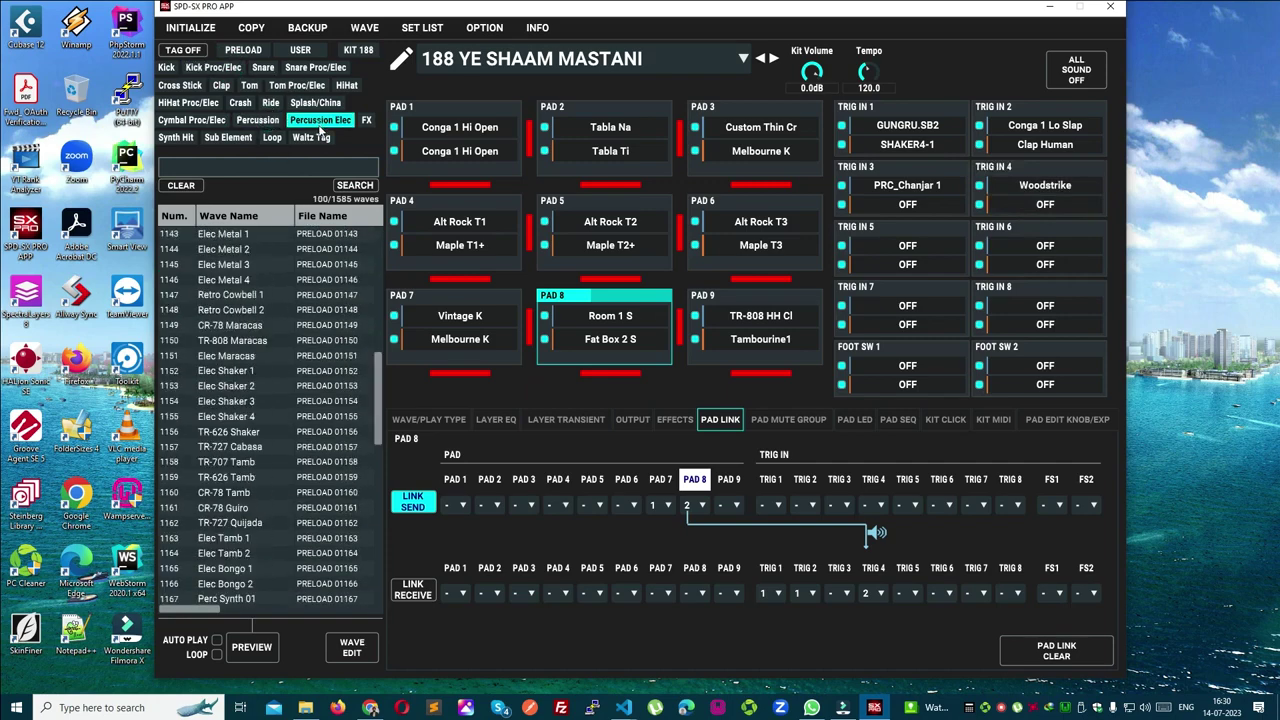
pyautogui.click(241, 282)
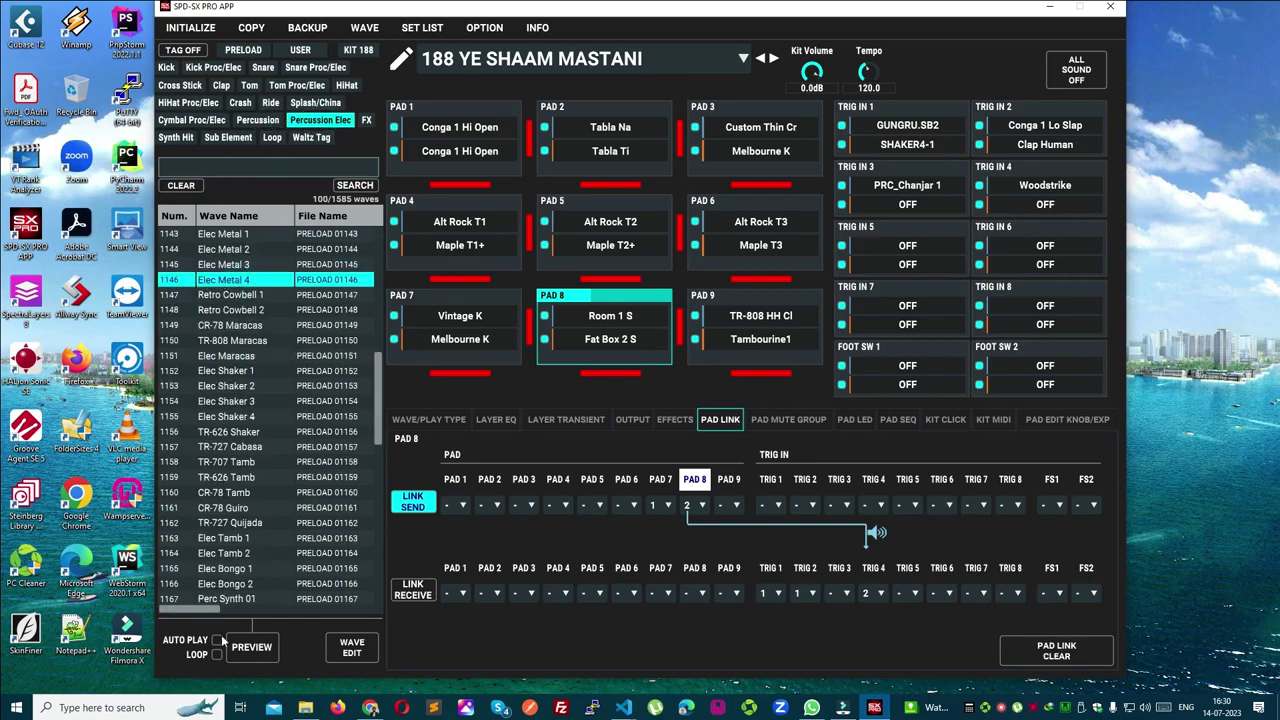
pyautogui.click(217, 640)
# Audition several Percussion Elec waves, including Retro Cowbell 1, Elec Shaker 1 and Perc Synth 08.
pyautogui.click(255, 296)
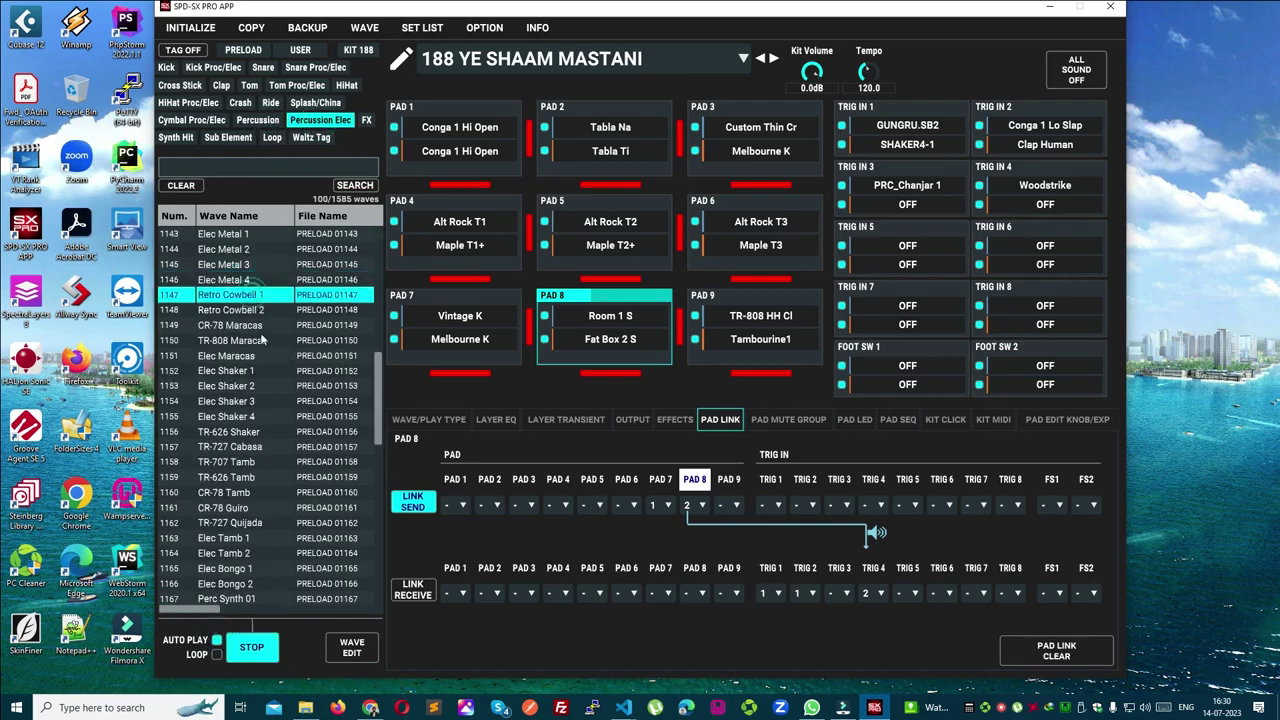
pyautogui.click(260, 296)
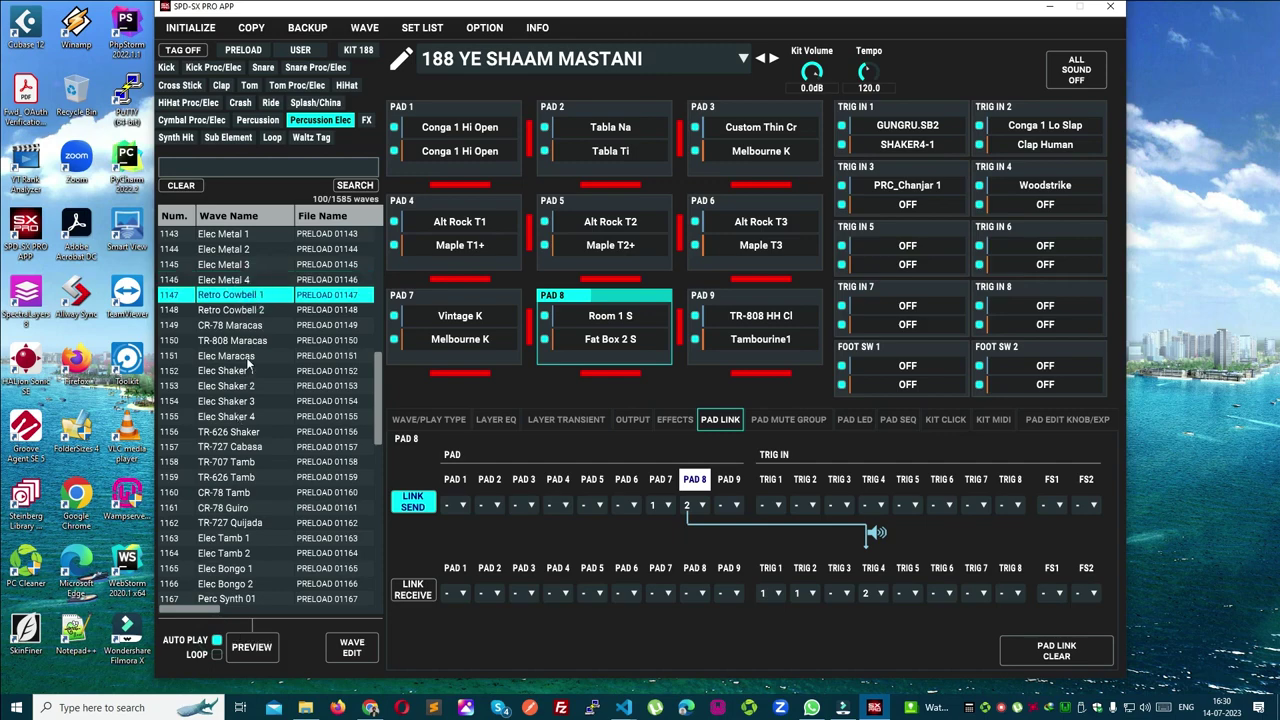
pyautogui.click(249, 367)
pyautogui.scroll(-4, 249, 367)
pyautogui.click(248, 503)
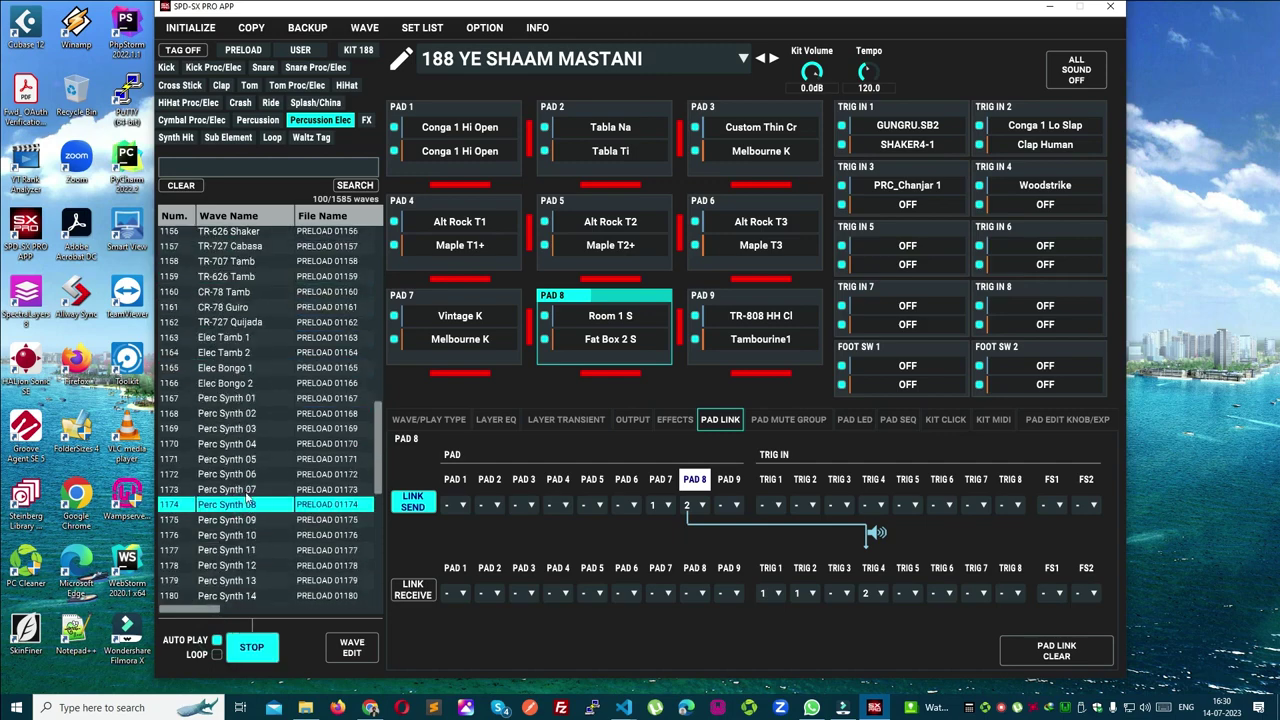
pyautogui.click(247, 493)
pyautogui.scroll(3, 248, 450)
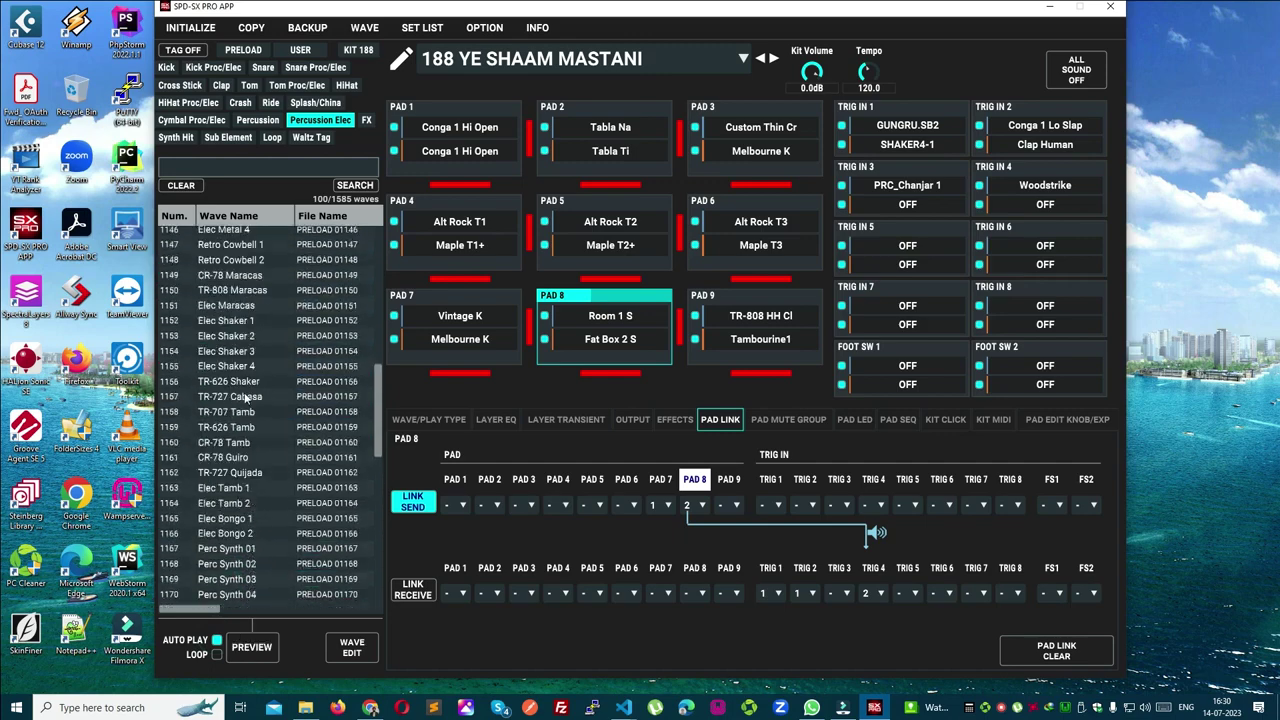
# Filter the wave list to the FX category and audition waves such as Sticks, Metronome Bell, Tick Verb, Footsteps 1 and Thunk.
pyautogui.click(366, 122)
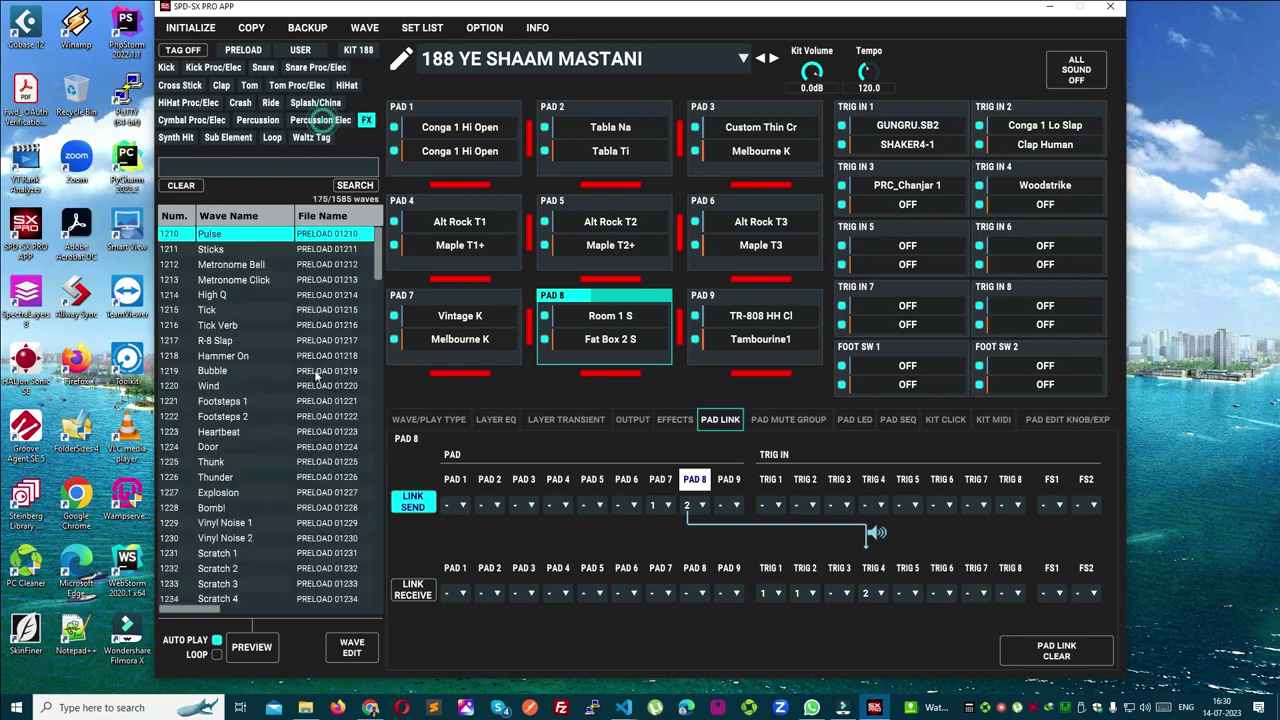
pyautogui.click(230, 250)
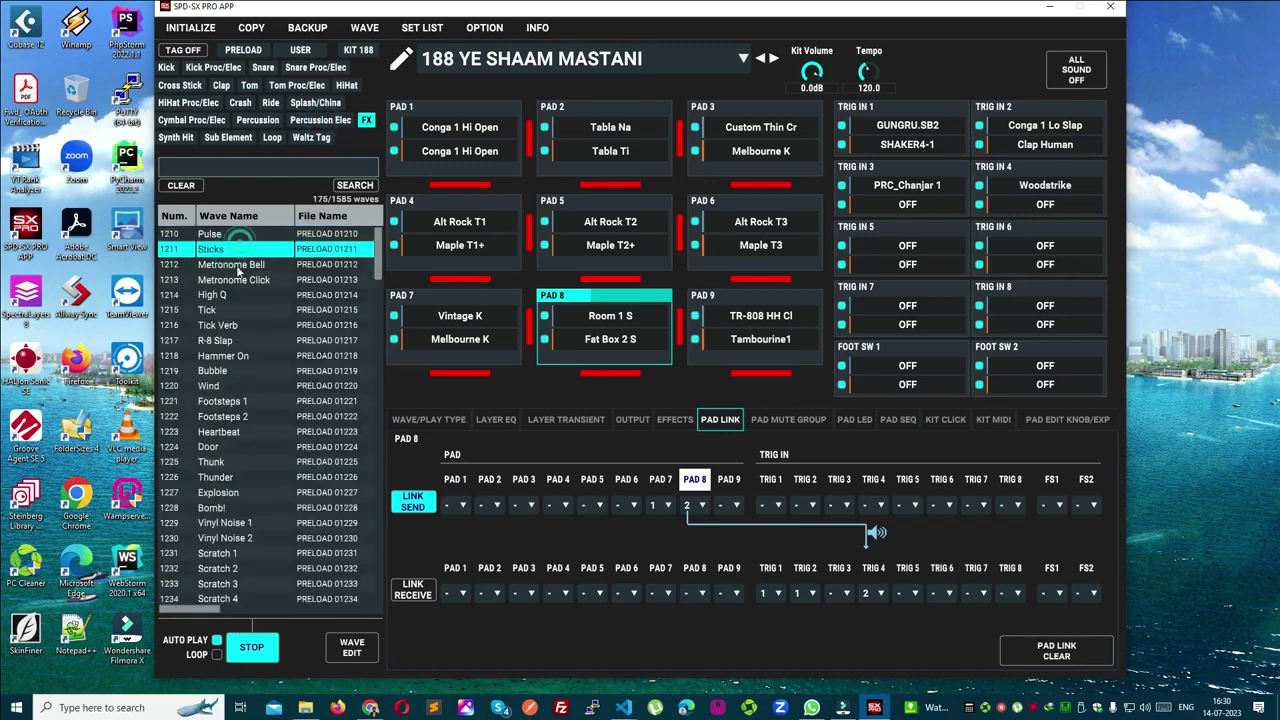
pyautogui.click(230, 264)
pyautogui.click(230, 280)
pyautogui.click(229, 296)
pyautogui.click(232, 312)
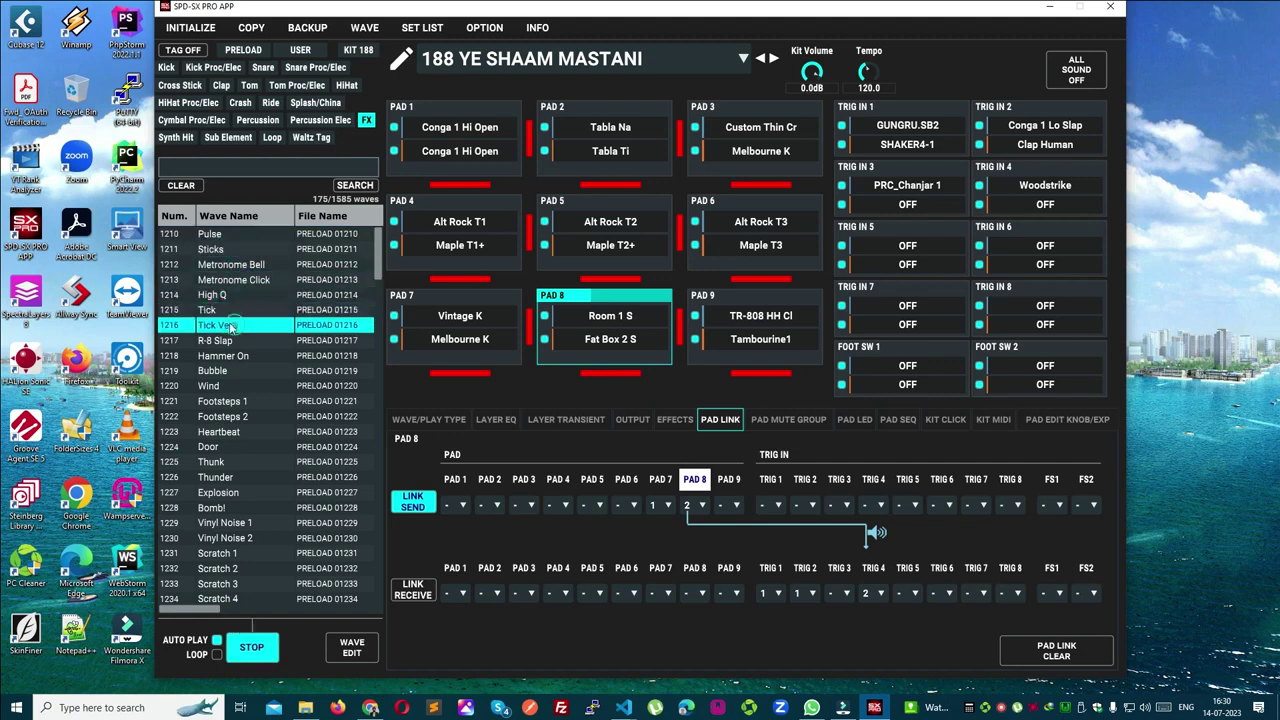
pyautogui.click(234, 298)
pyautogui.click(244, 401)
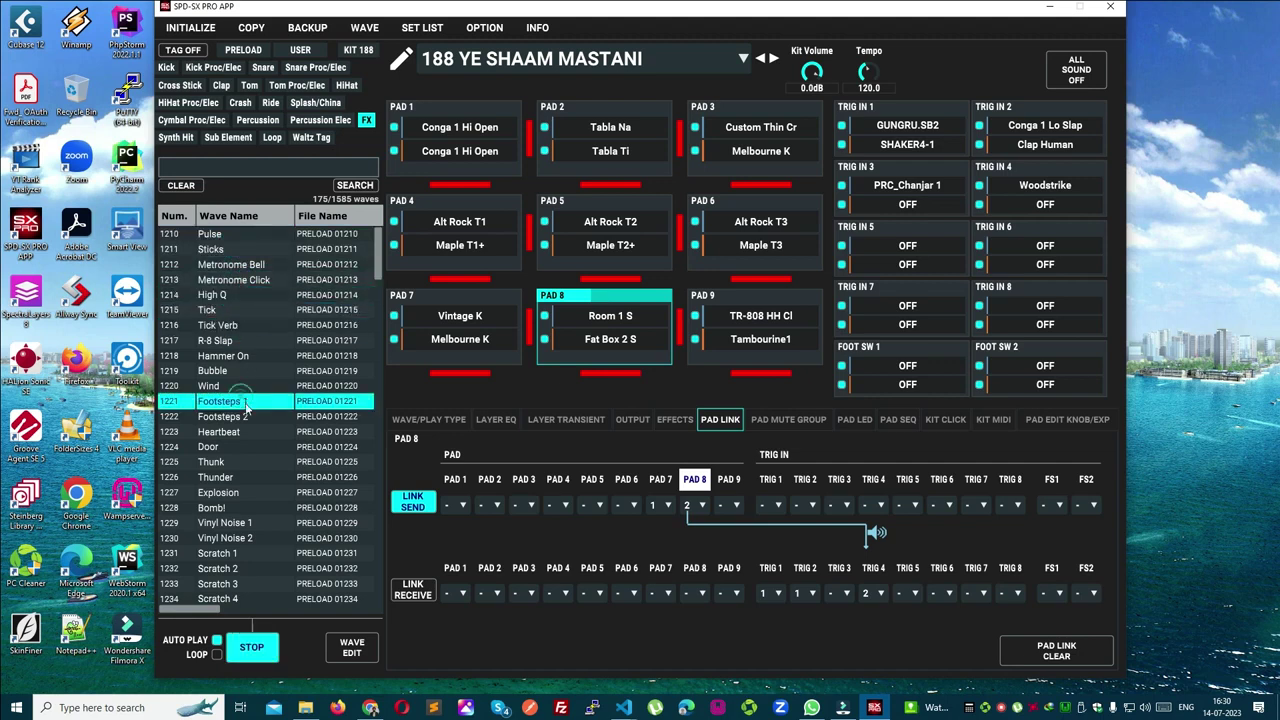
pyautogui.click(242, 416)
pyautogui.click(226, 462)
pyautogui.click(236, 524)
pyautogui.click(240, 463)
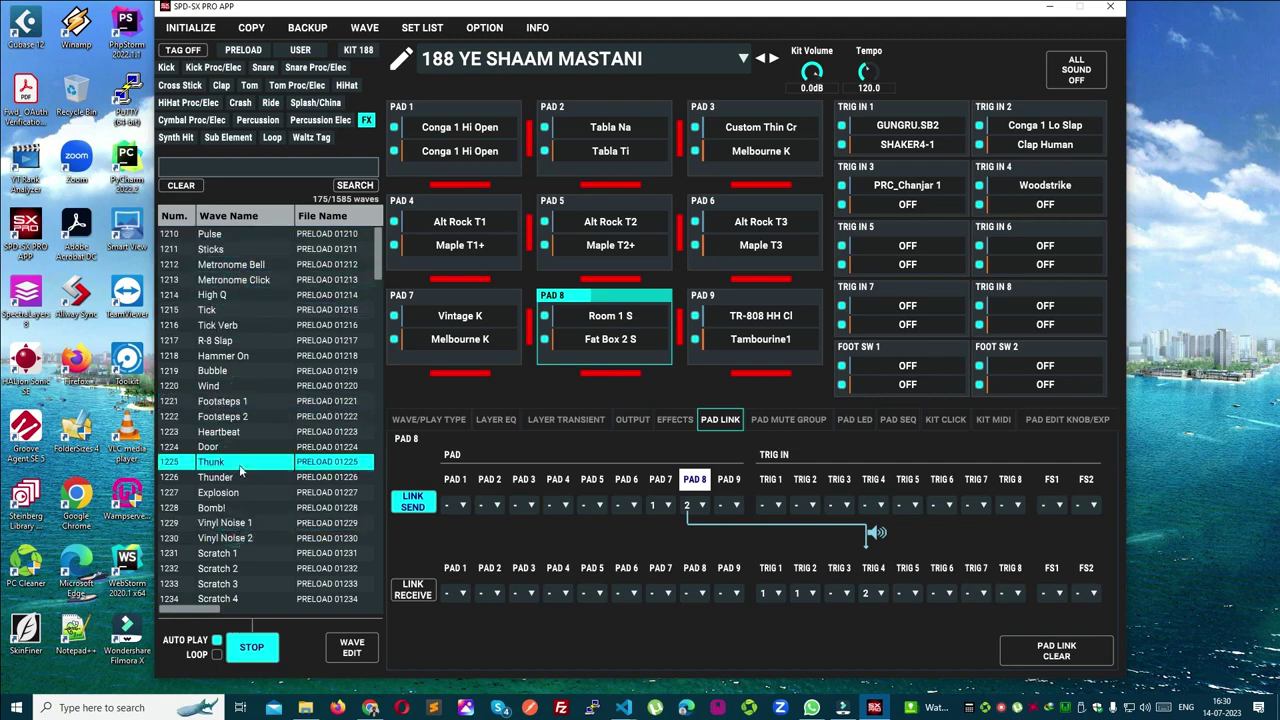
# Assign the Thunk wave to Trig In 4's second layer and turn off its Woodstrike layer.
pyautogui.click(229, 462)
pyautogui.moveTo(215, 470); pyautogui.dragTo(1015, 208)
pyautogui.click(979, 185)
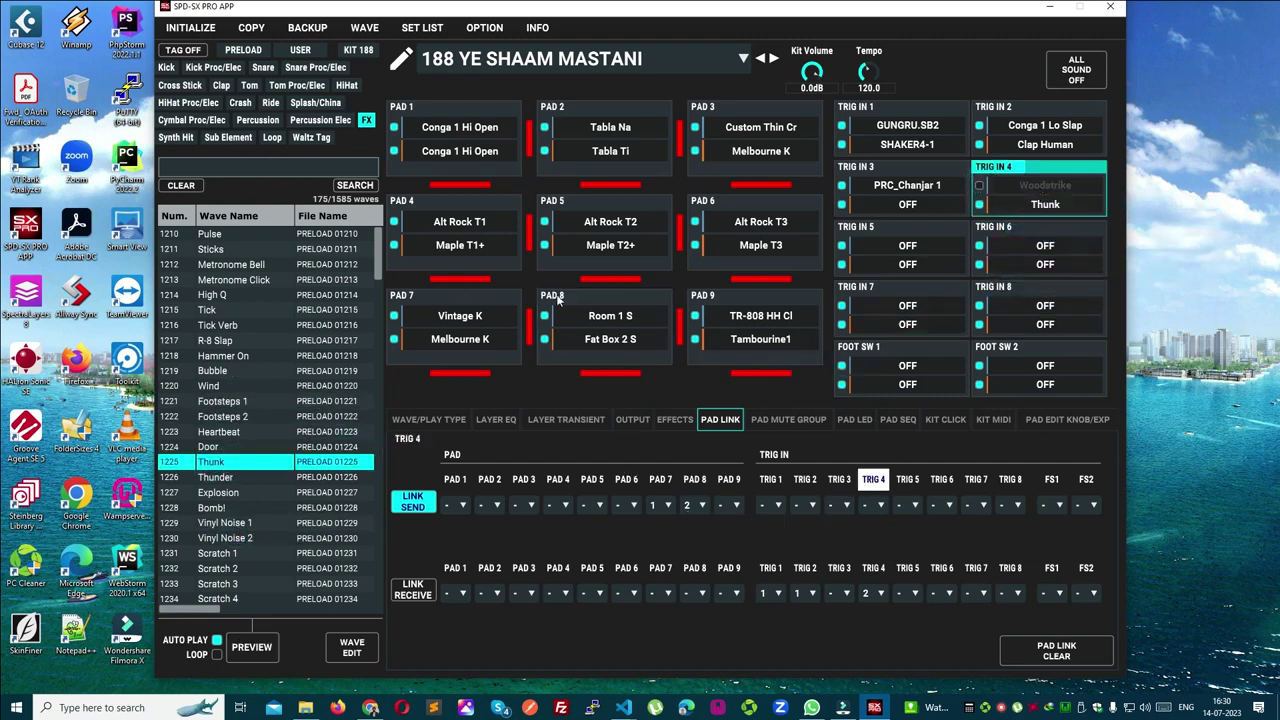
# Play Pad 8 several times to test its link to Trig In 4.
pyautogui.click(641, 297)
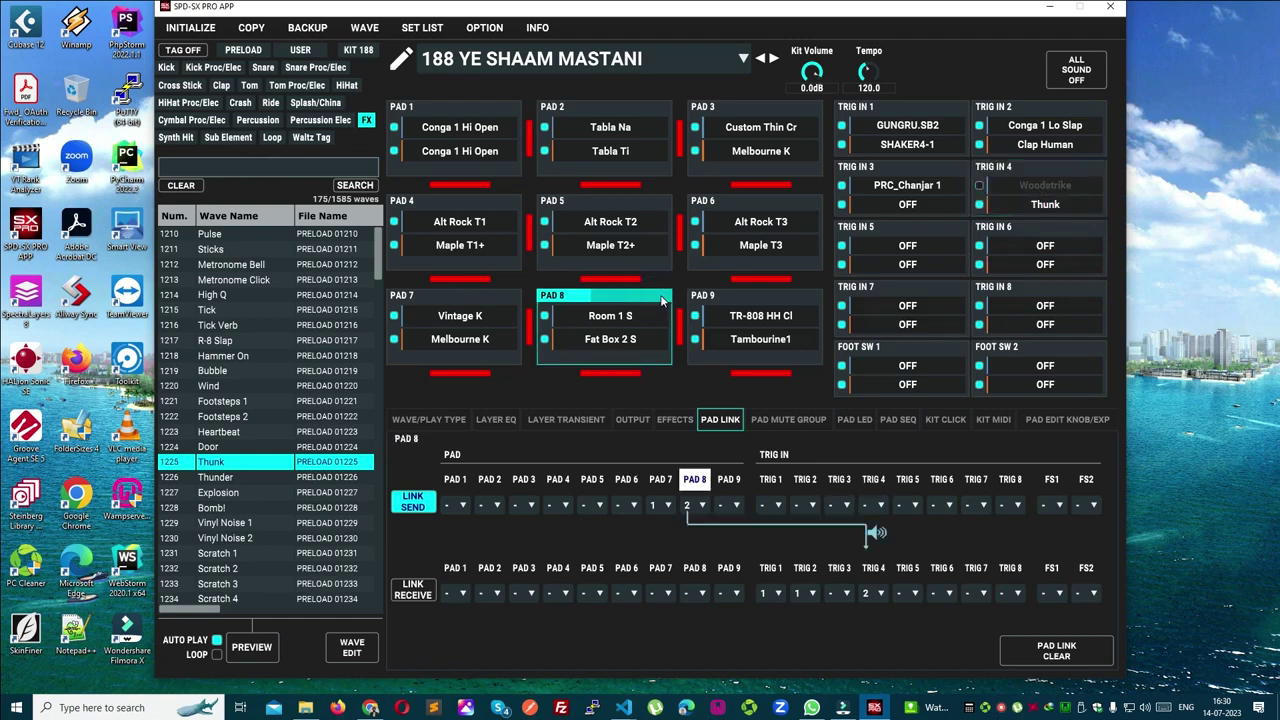
pyautogui.click(660, 298)
pyautogui.click(661, 298)
pyautogui.click(663, 298)
pyautogui.click(663, 298)
# Replace Trig In 4's second-layer wave with Thunder and play Pads 8 and 7 to test their links.
pyautogui.click(220, 479)
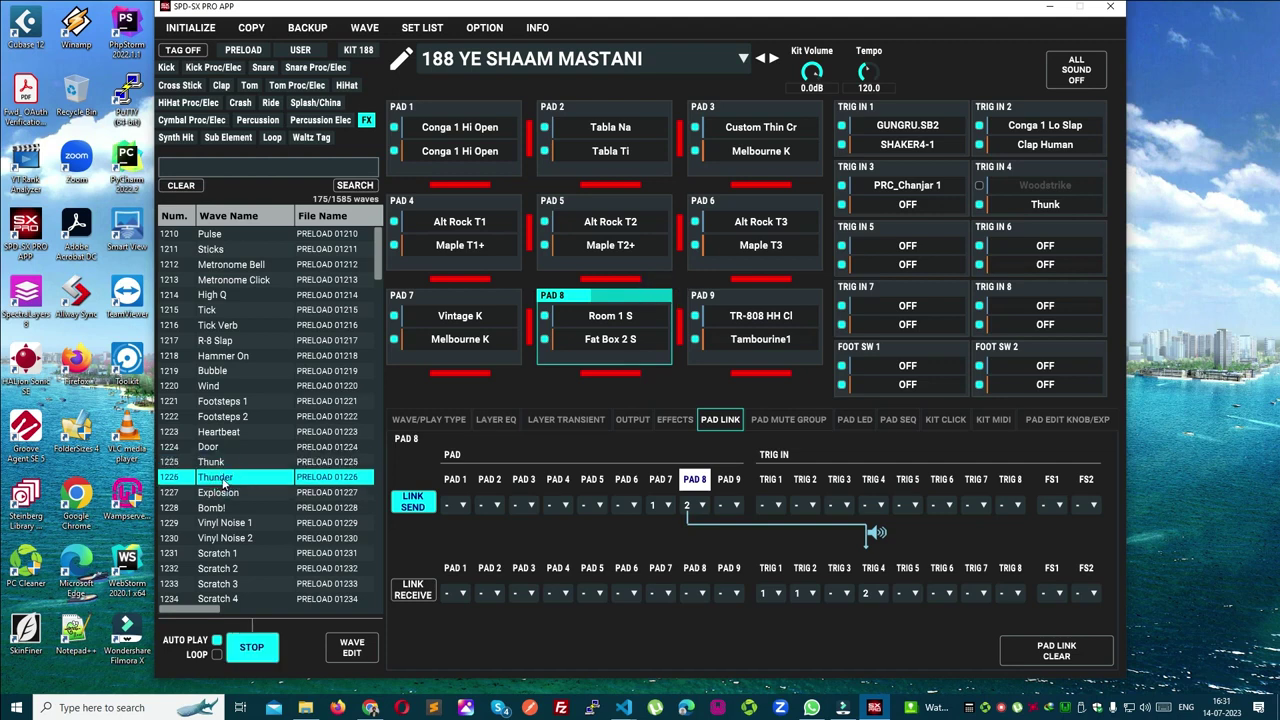
pyautogui.moveTo(222, 482); pyautogui.dragTo(1045, 204)
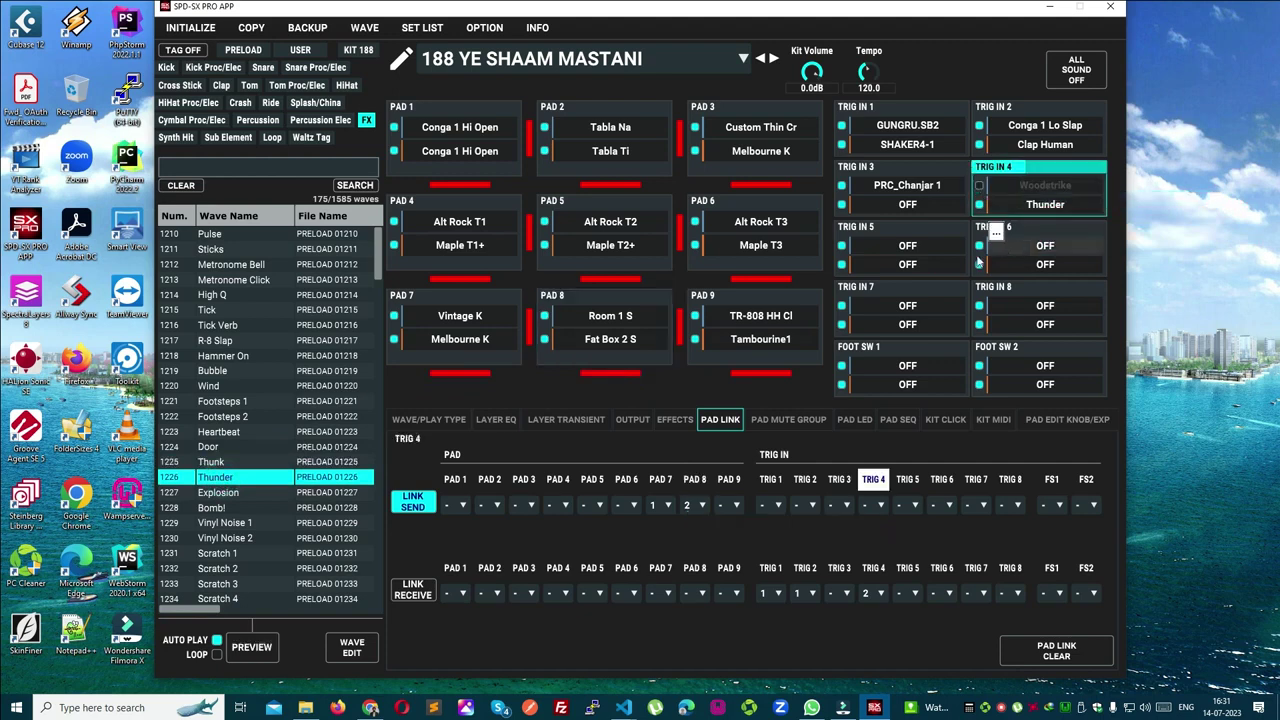
pyautogui.click(665, 300)
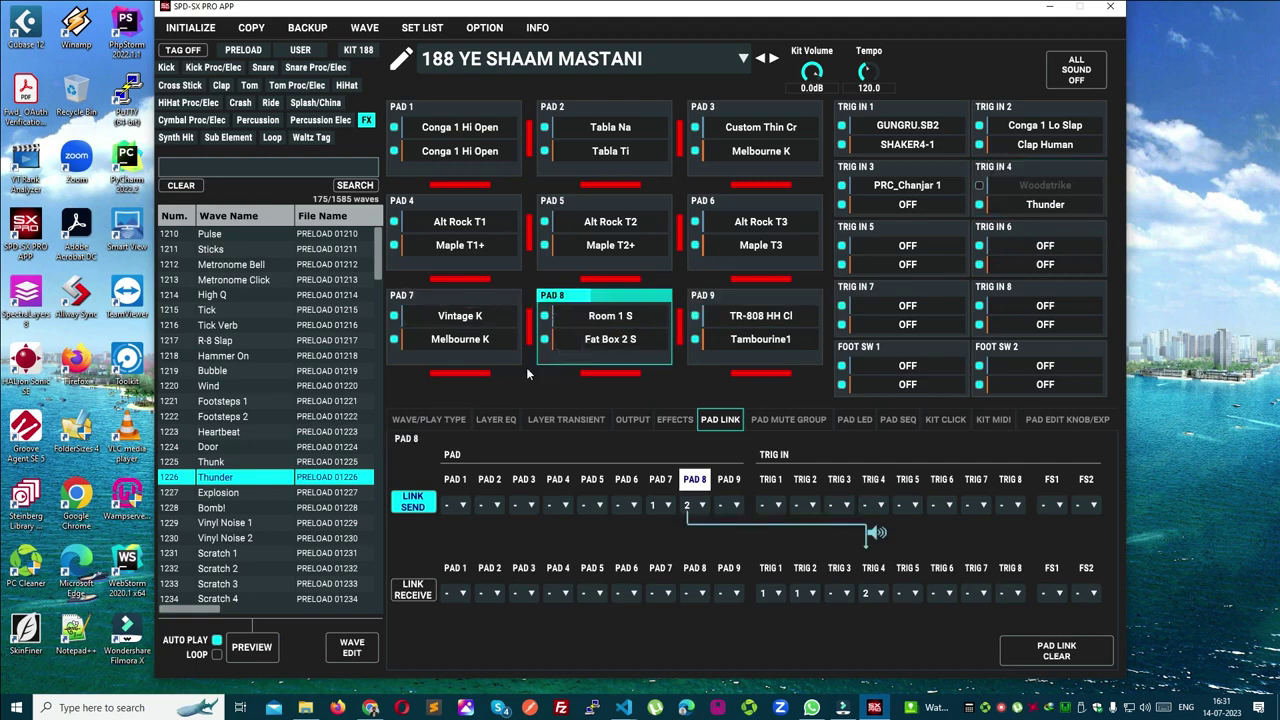
pyautogui.click(510, 303)
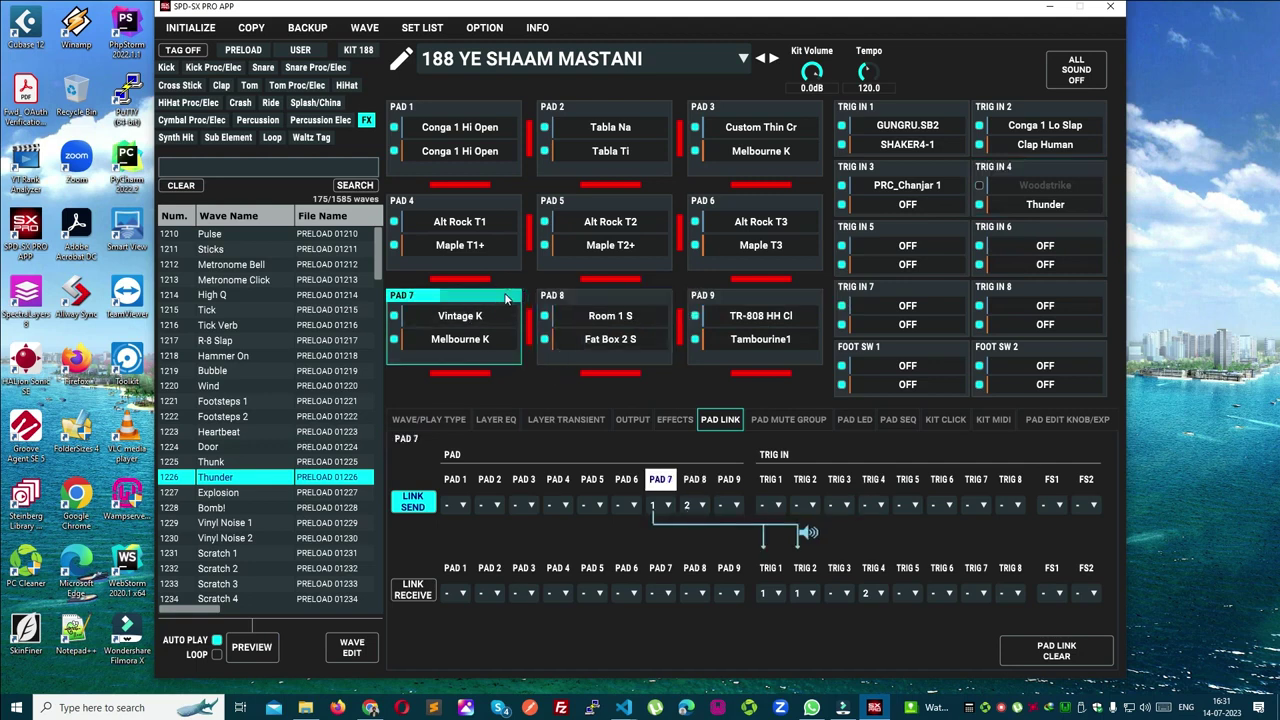
pyautogui.click(663, 297)
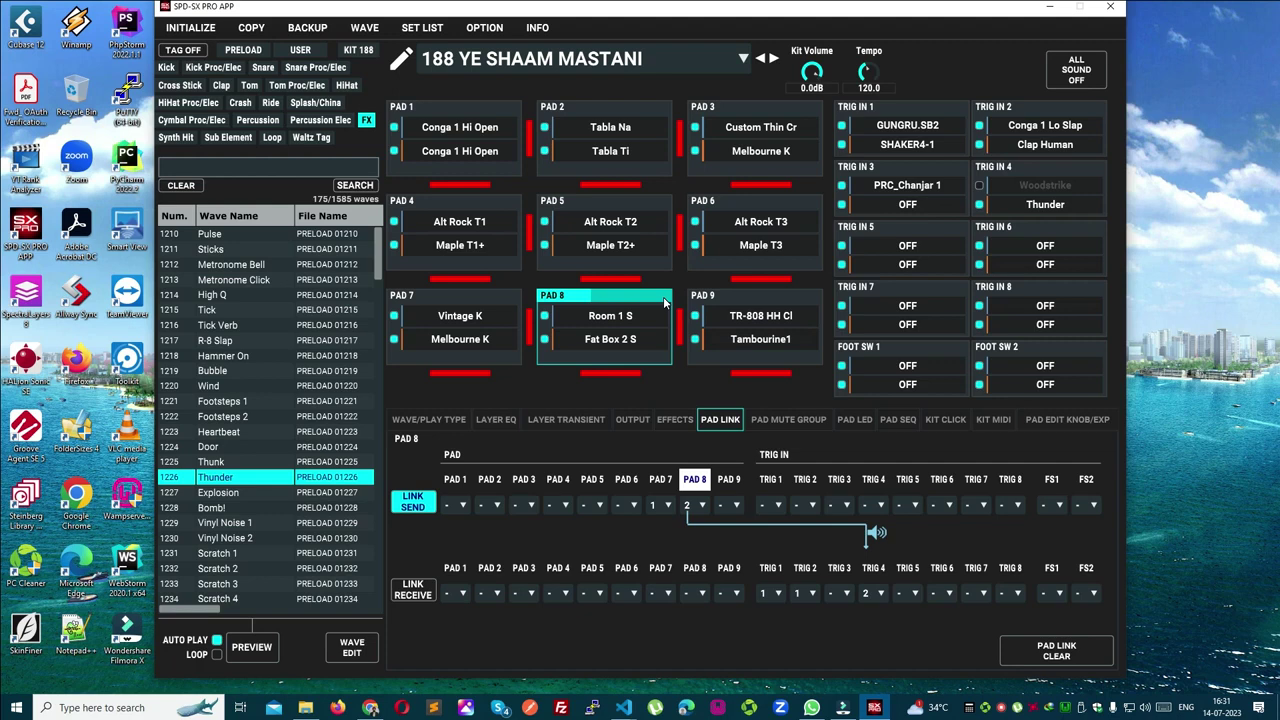
# Show the pad mute group settings, remove the FX filter from the wave list and assign Wave01583 to Trig In 6's first layer.
pyautogui.click(795, 420)
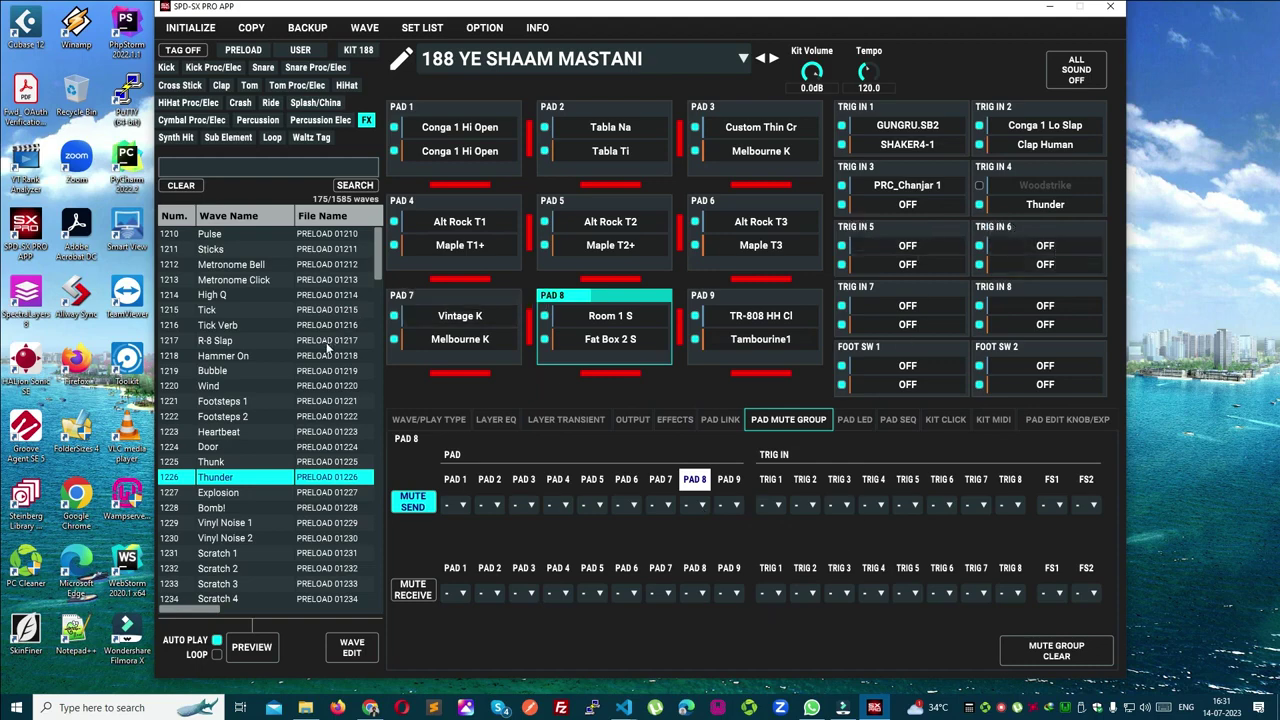
pyautogui.click(366, 121)
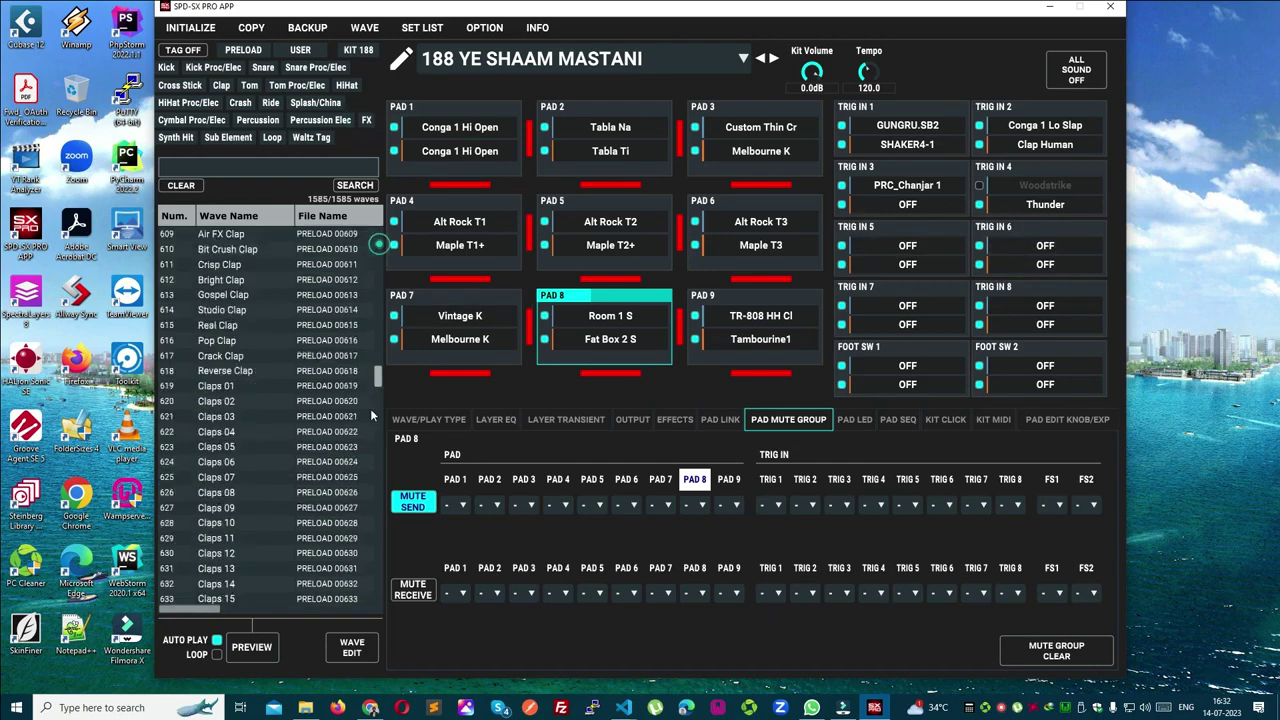
pyautogui.moveTo(370, 408); pyautogui.dragTo(364, 601)
pyautogui.click(226, 566)
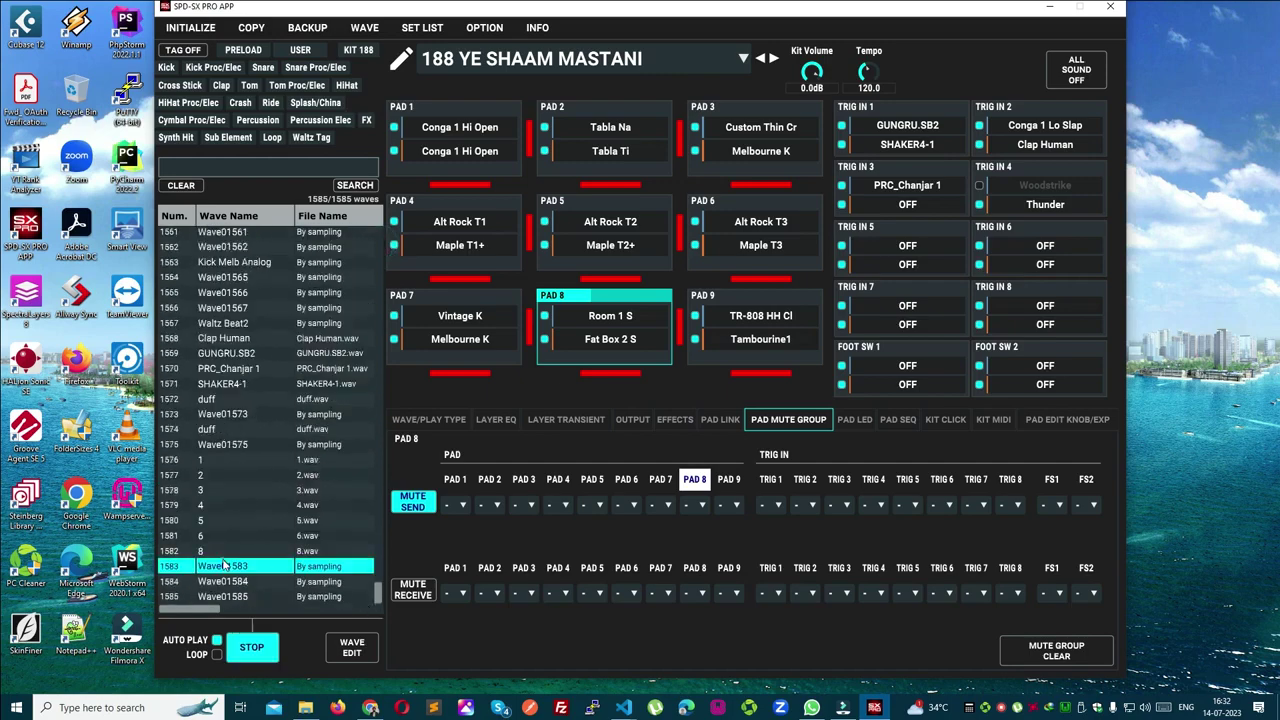
pyautogui.moveTo(226, 568); pyautogui.dragTo(1058, 250)
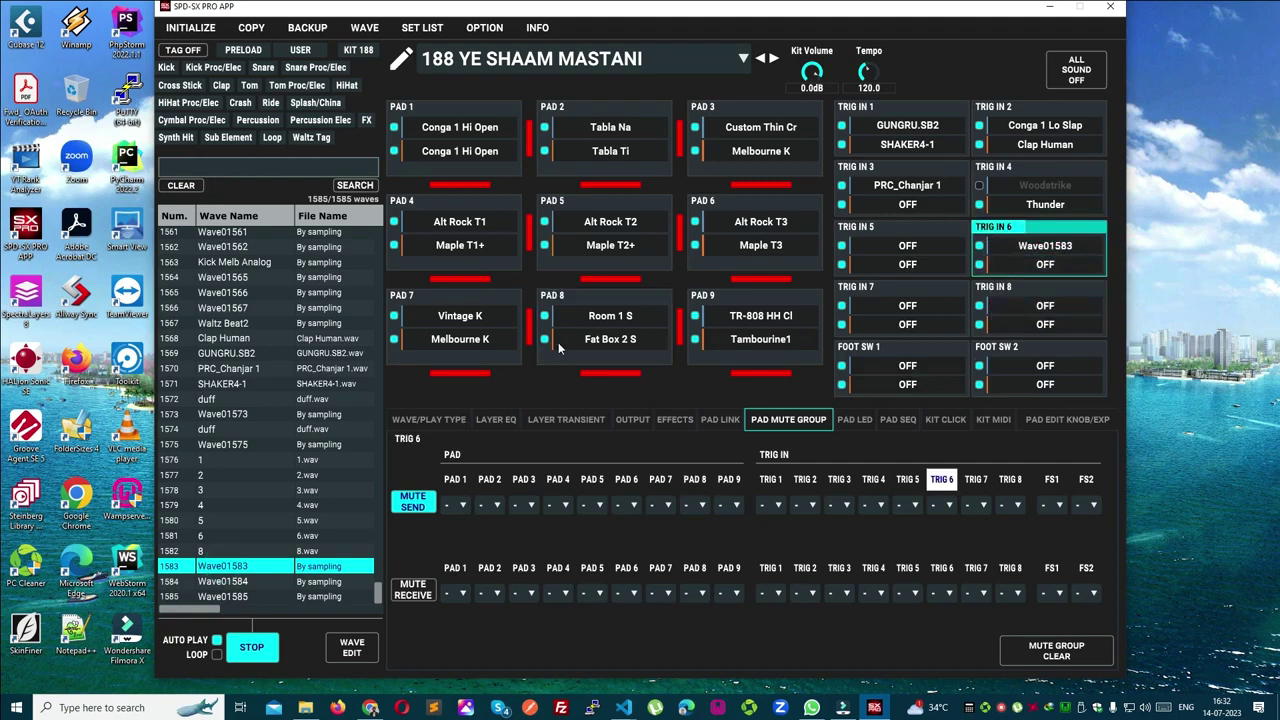
pyautogui.click(249, 652)
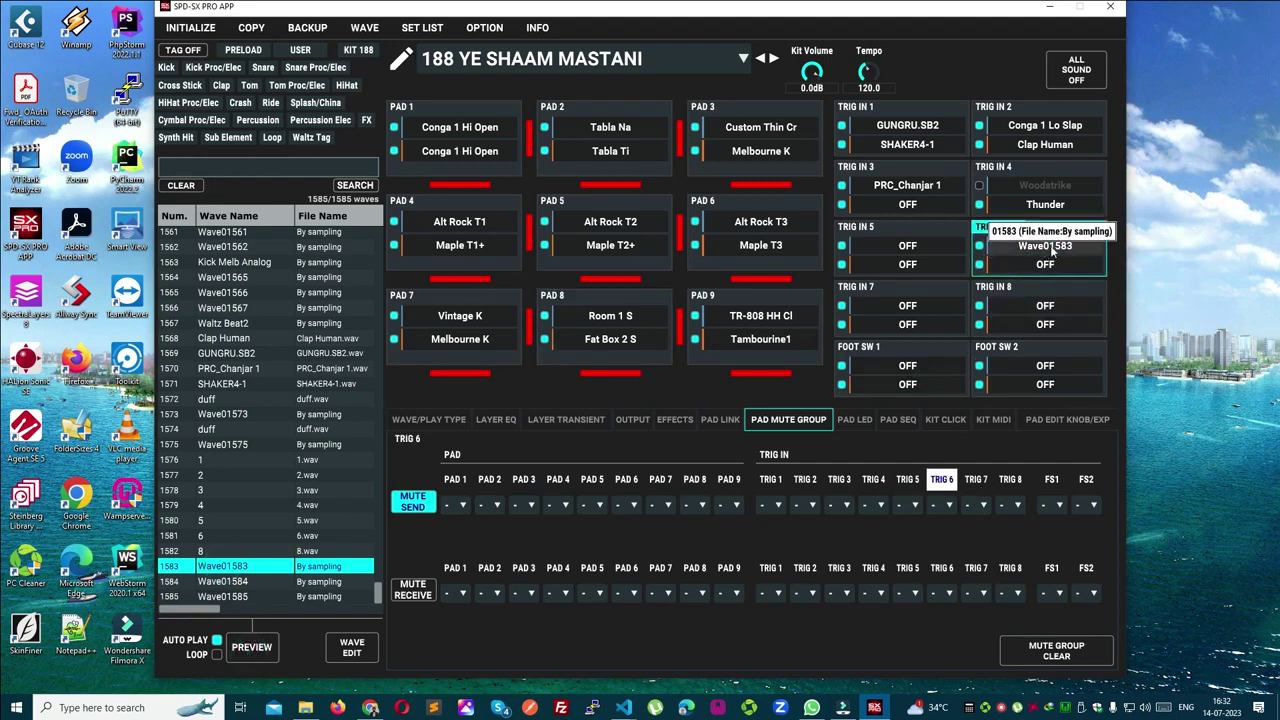
pyautogui.click(1097, 230)
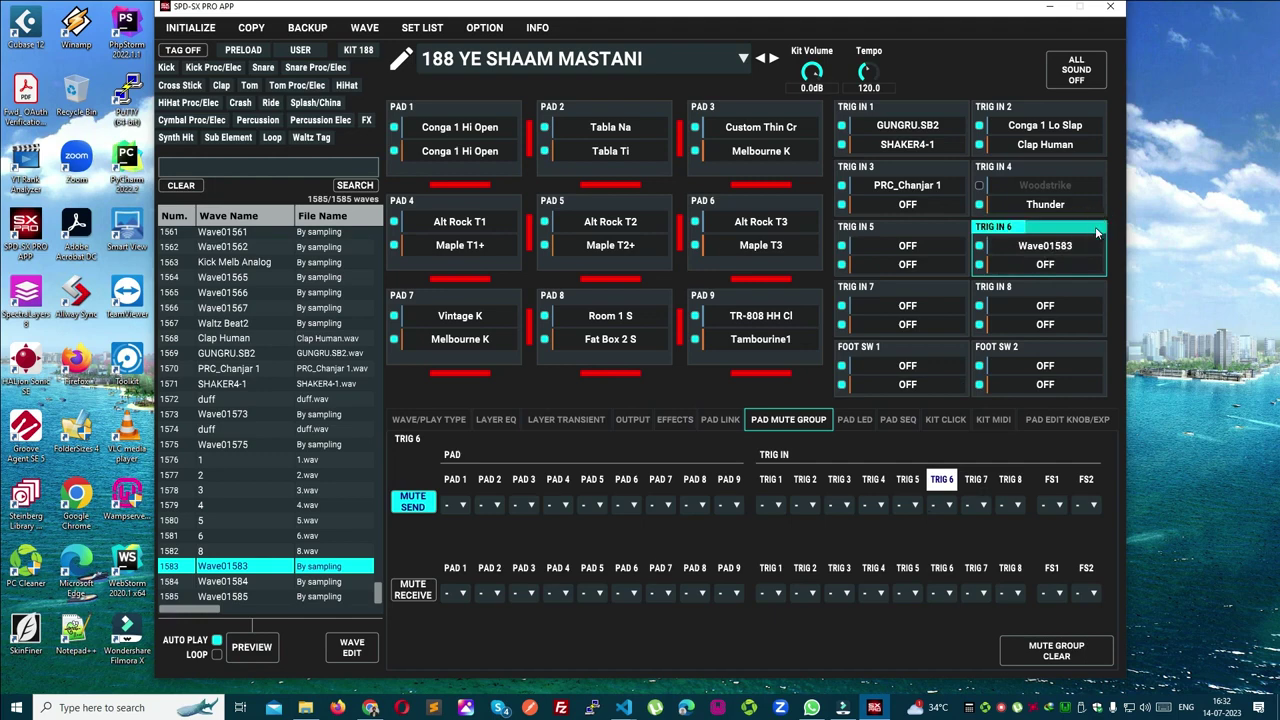
# Set Pad 7's mute send group to 1.
pyautogui.click(506, 307)
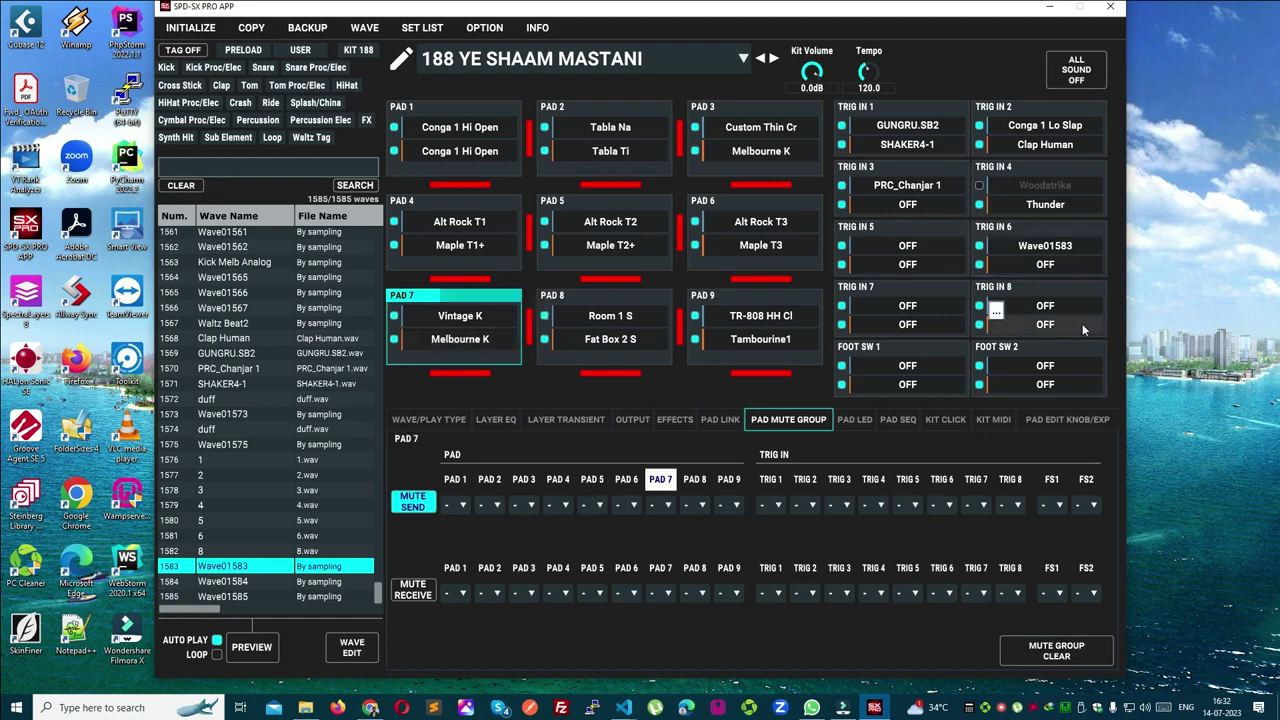
pyautogui.click(664, 505)
pyautogui.click(669, 541)
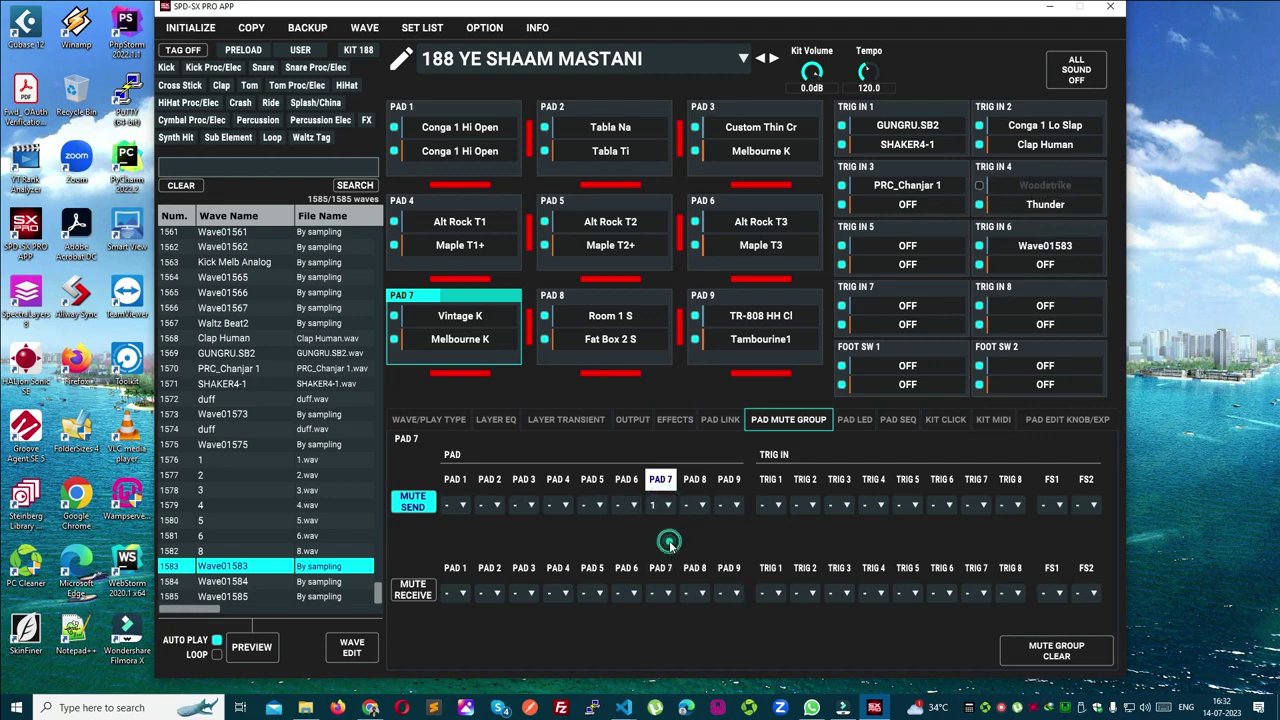
# Compare Pad 7's link and mute group settings, and set Trig 6's mute receive group to 1.
pyautogui.click(722, 419)
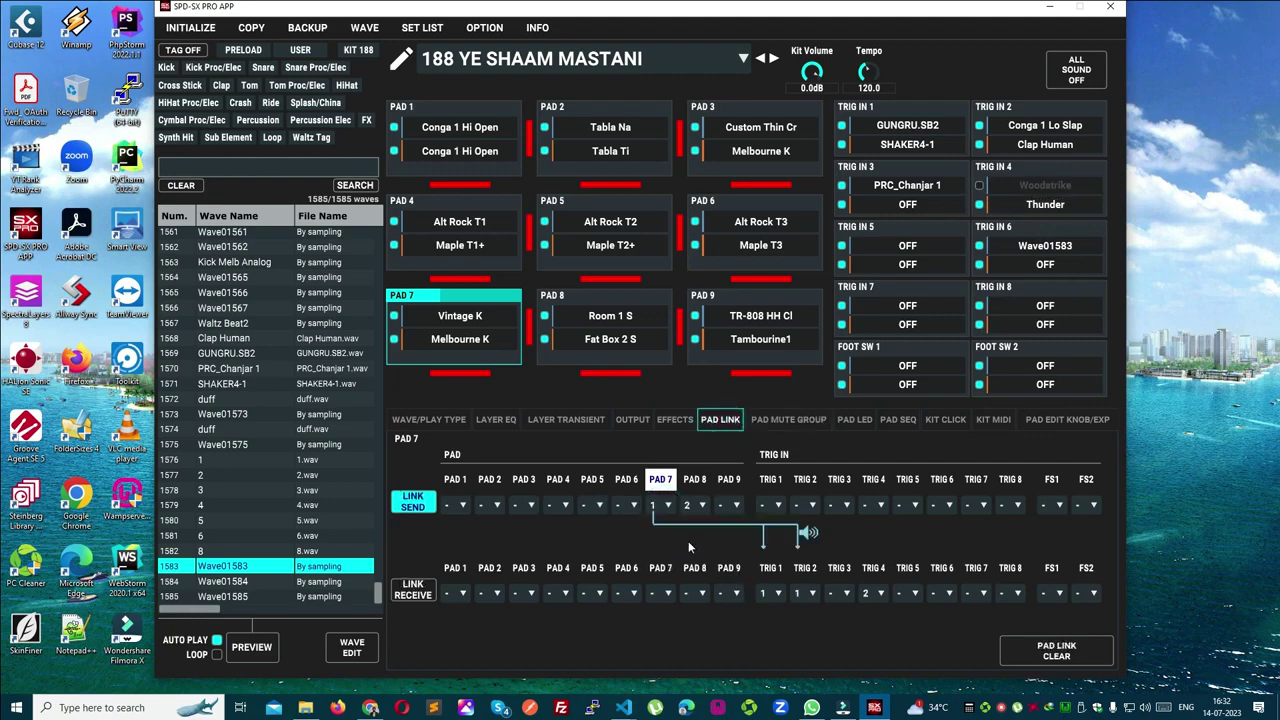
pyautogui.click(788, 419)
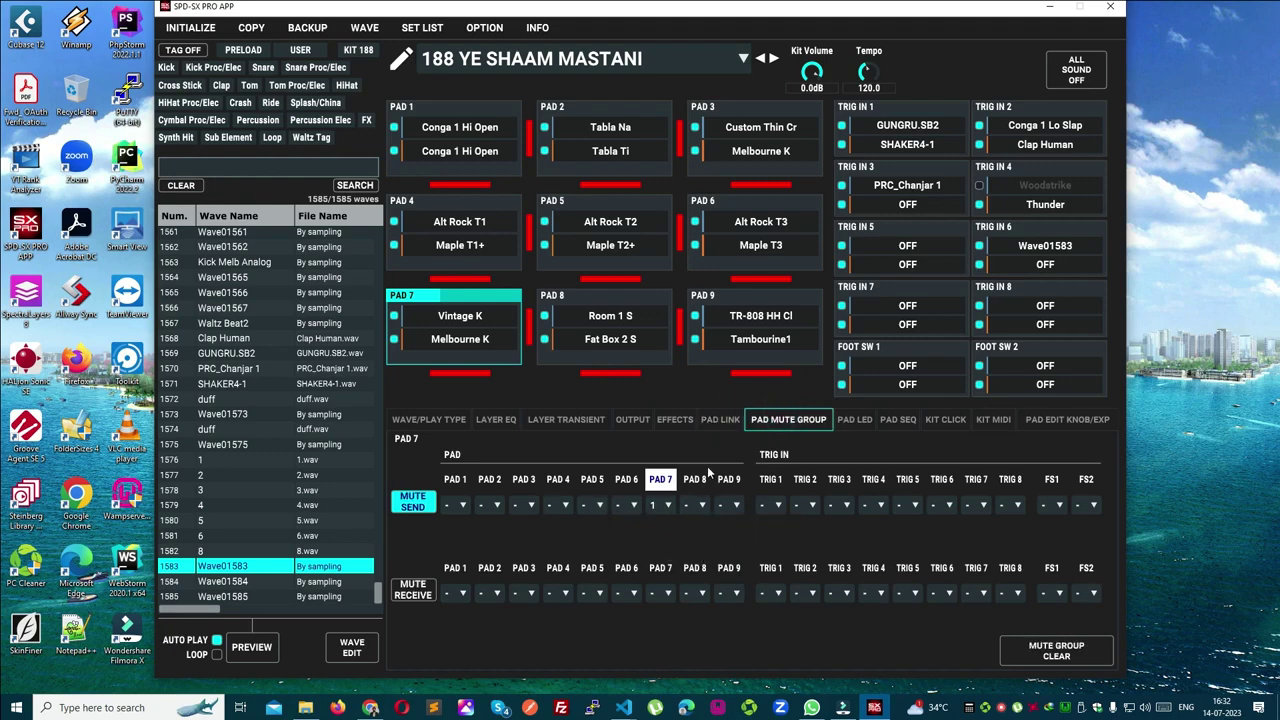
pyautogui.click(716, 423)
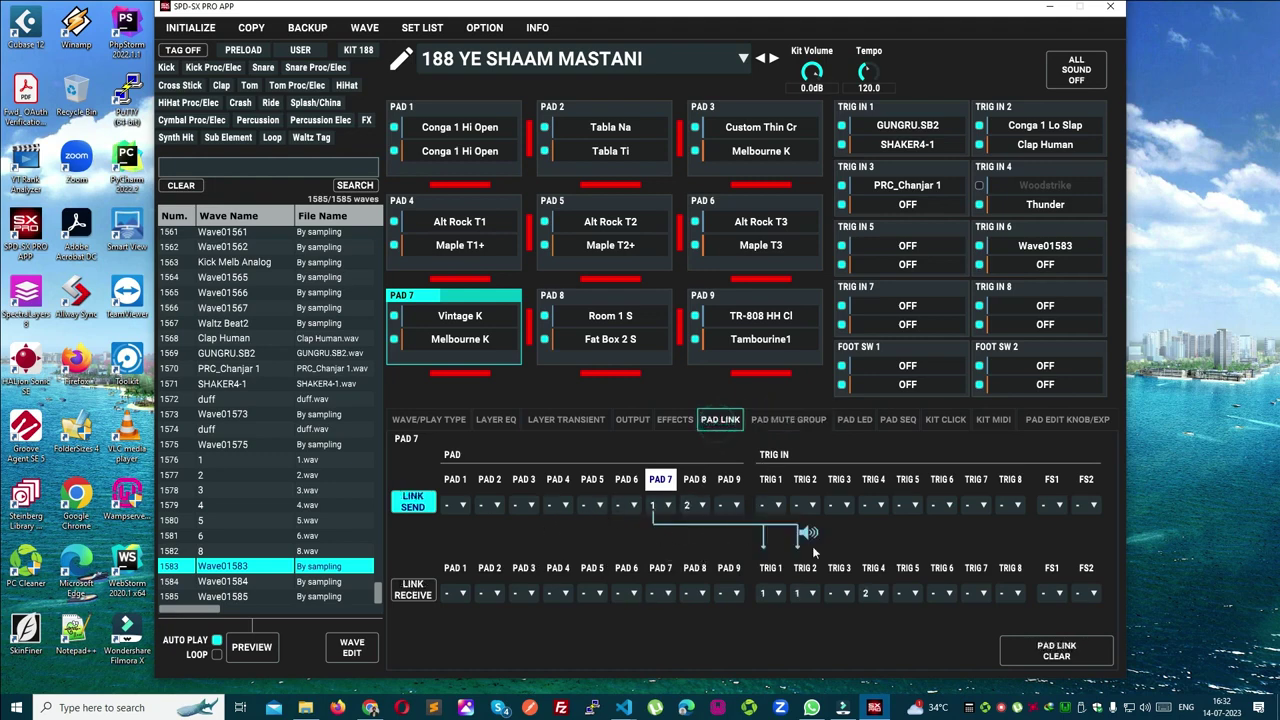
pyautogui.click(791, 421)
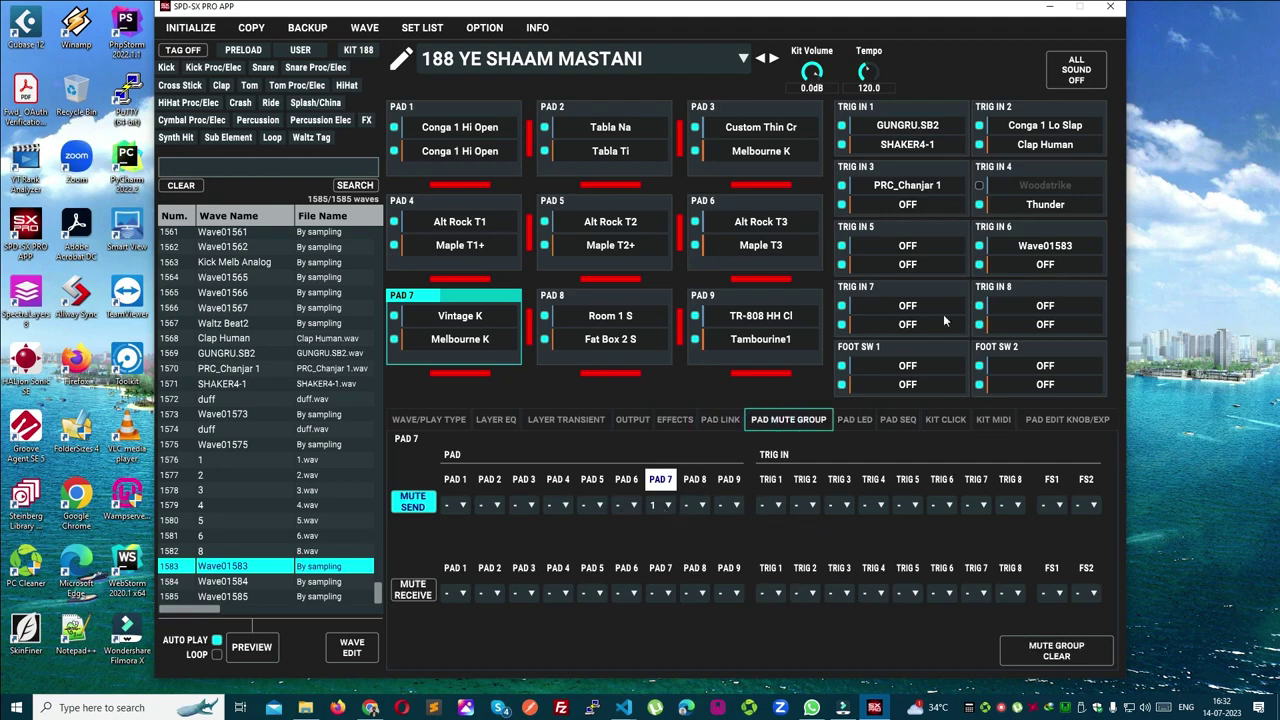
pyautogui.click(951, 597)
pyautogui.click(952, 464)
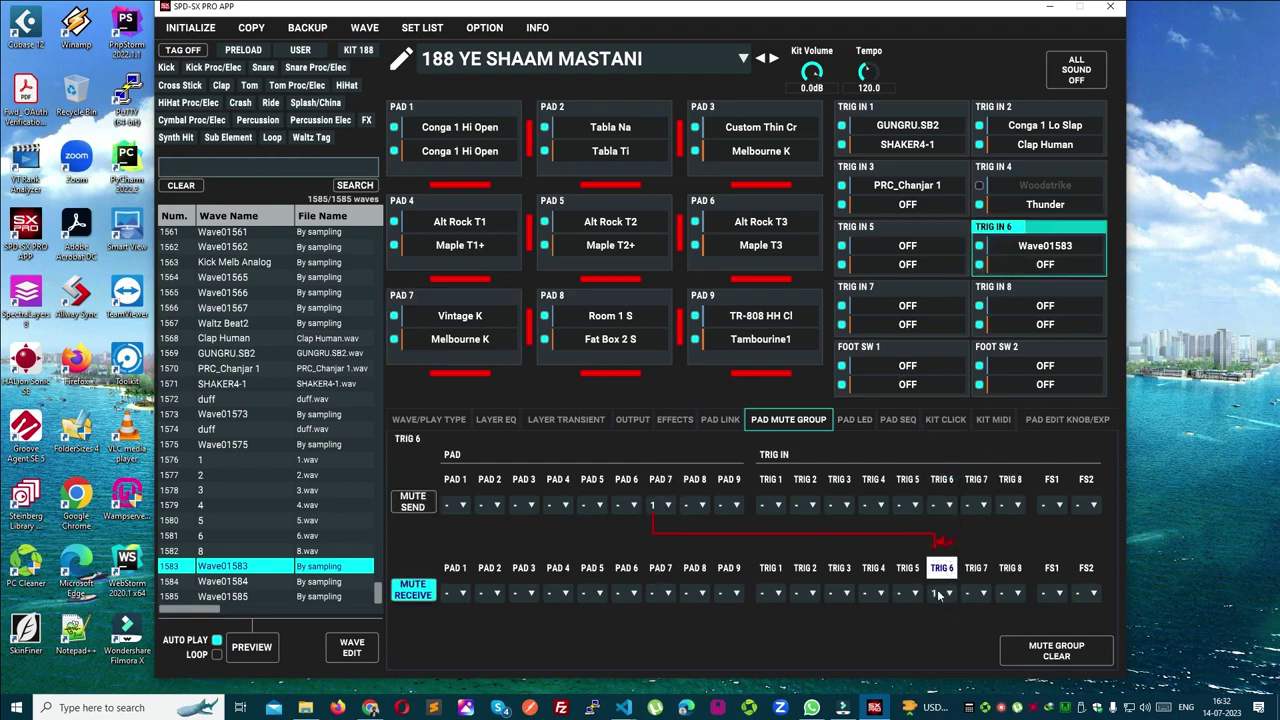
# Review Pad 7's link and mute routing, and play Trig In 6 and Pad 7 to test the mute group.
pyautogui.click(720, 419)
pyautogui.click(662, 505)
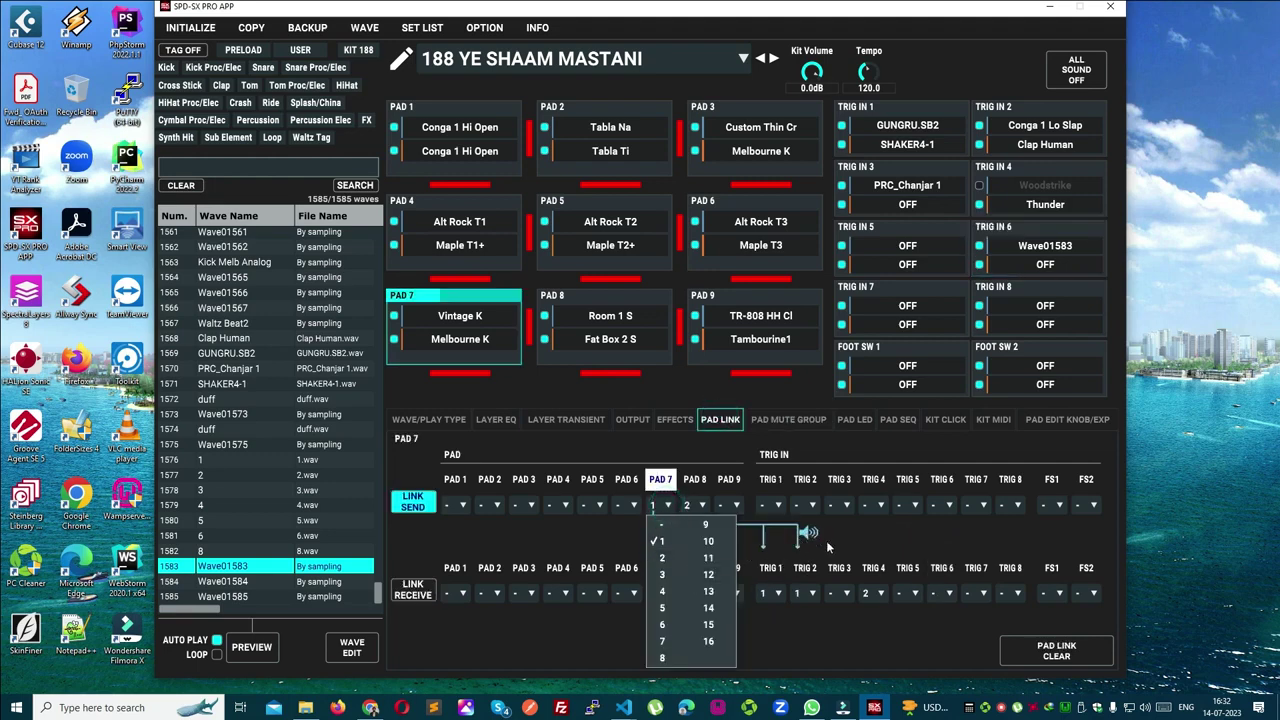
pyautogui.click(788, 414)
pyautogui.click(792, 415)
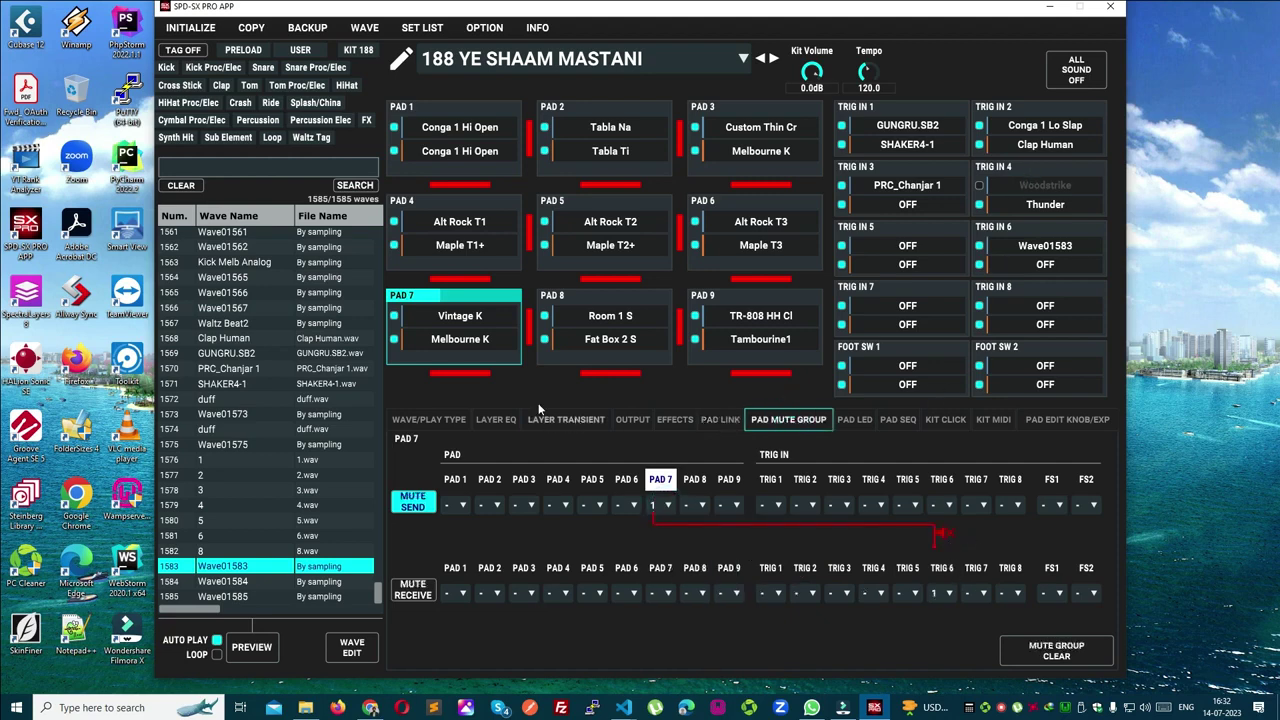
pyautogui.click(1090, 233)
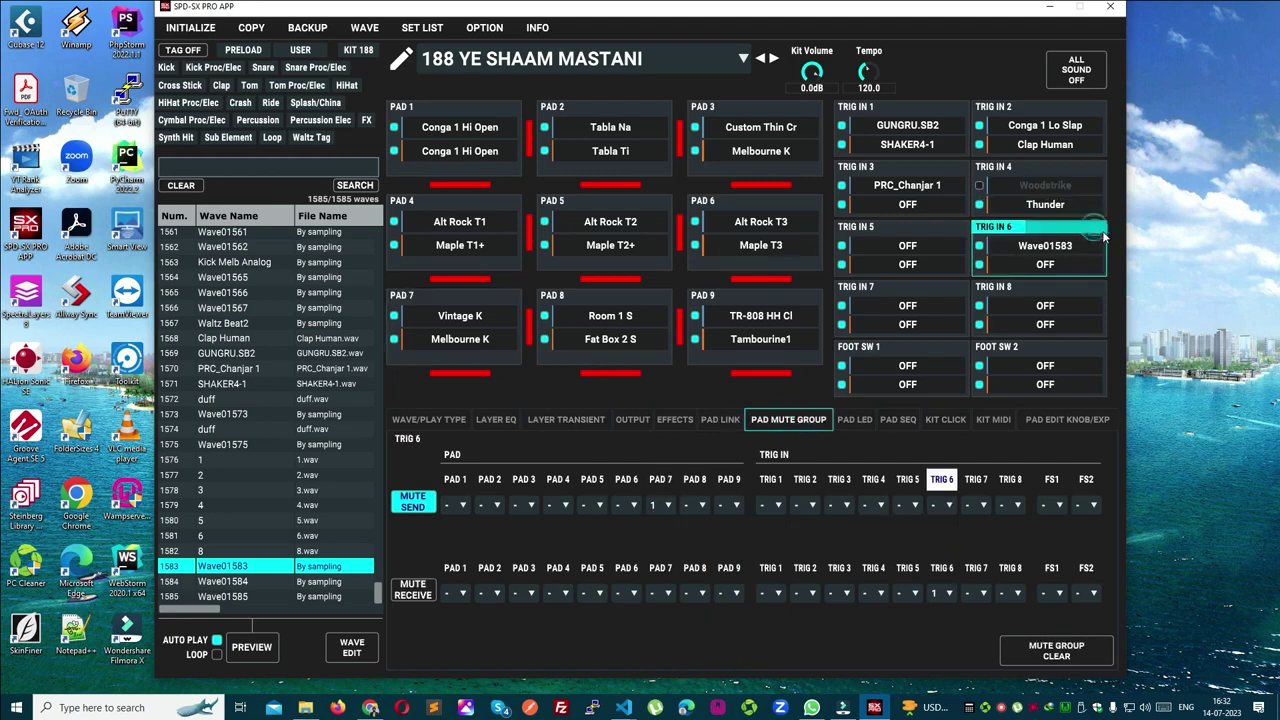
pyautogui.click(505, 295)
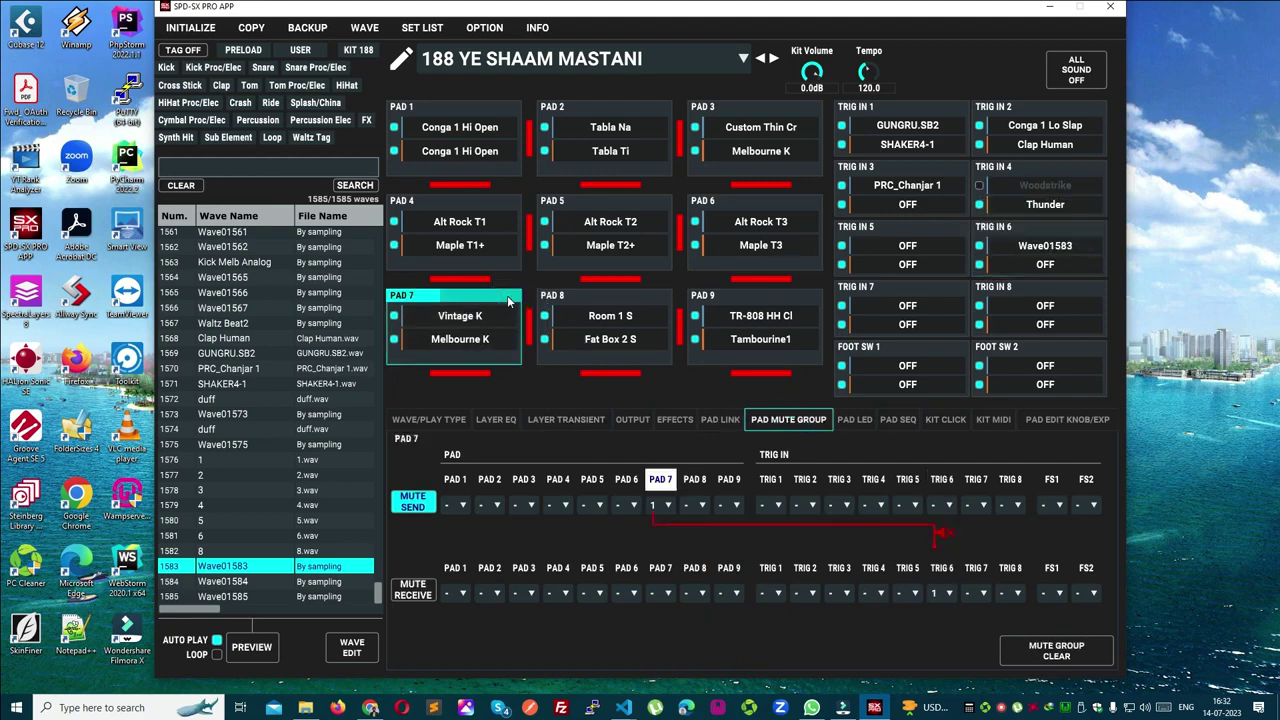
pyautogui.click(508, 300)
pyautogui.click(725, 420)
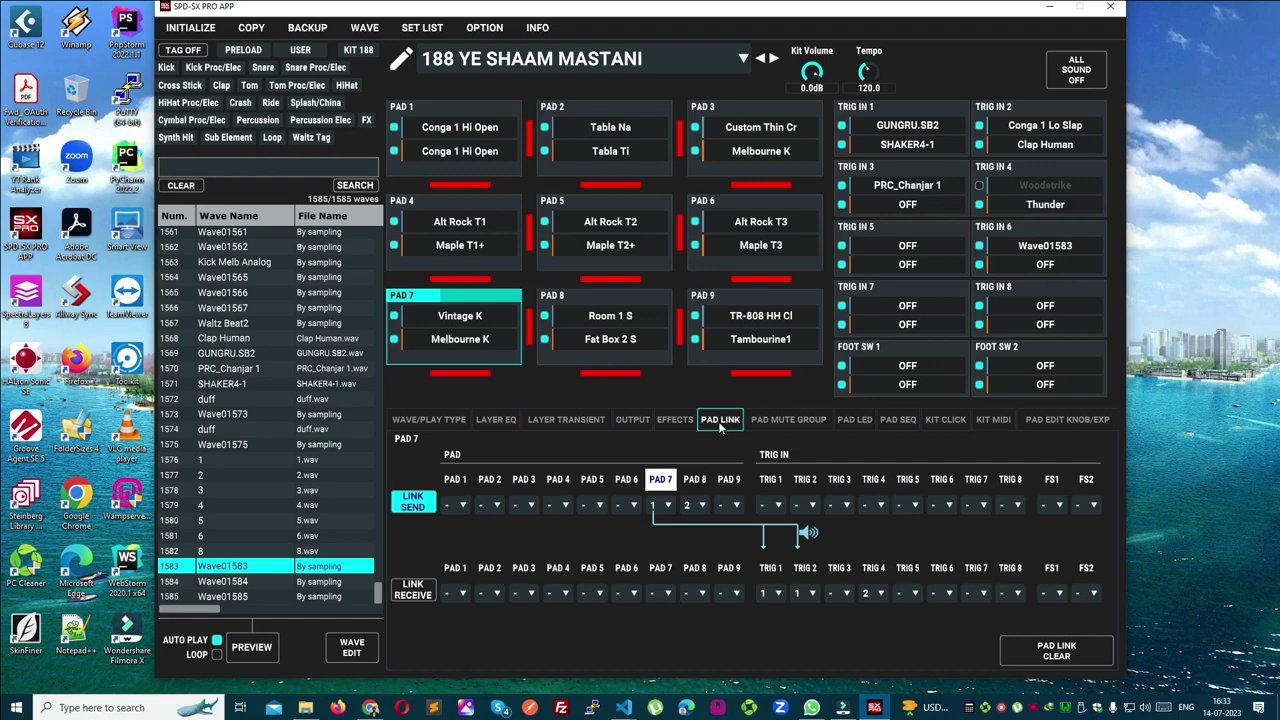
# Route Trig In 1's output to Direct 1 and Direct 2, and play Pad 7 to test the routing.
pyautogui.click(636, 420)
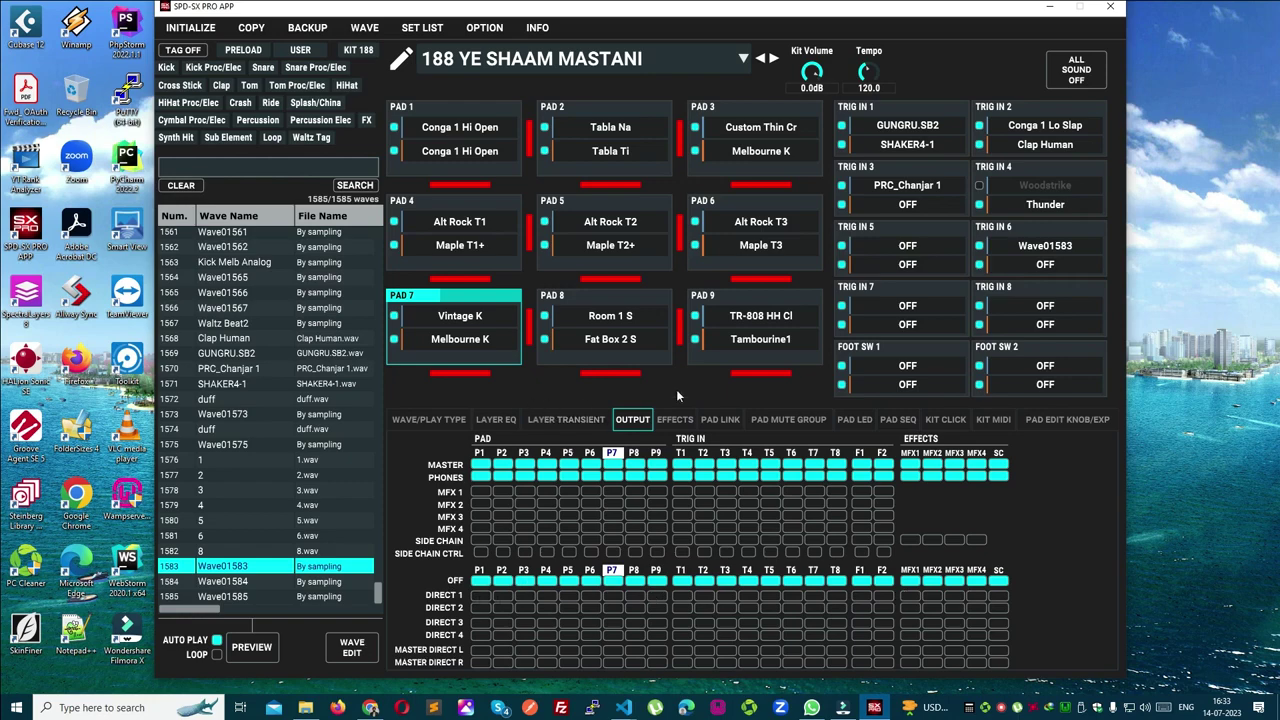
pyautogui.click(923, 116)
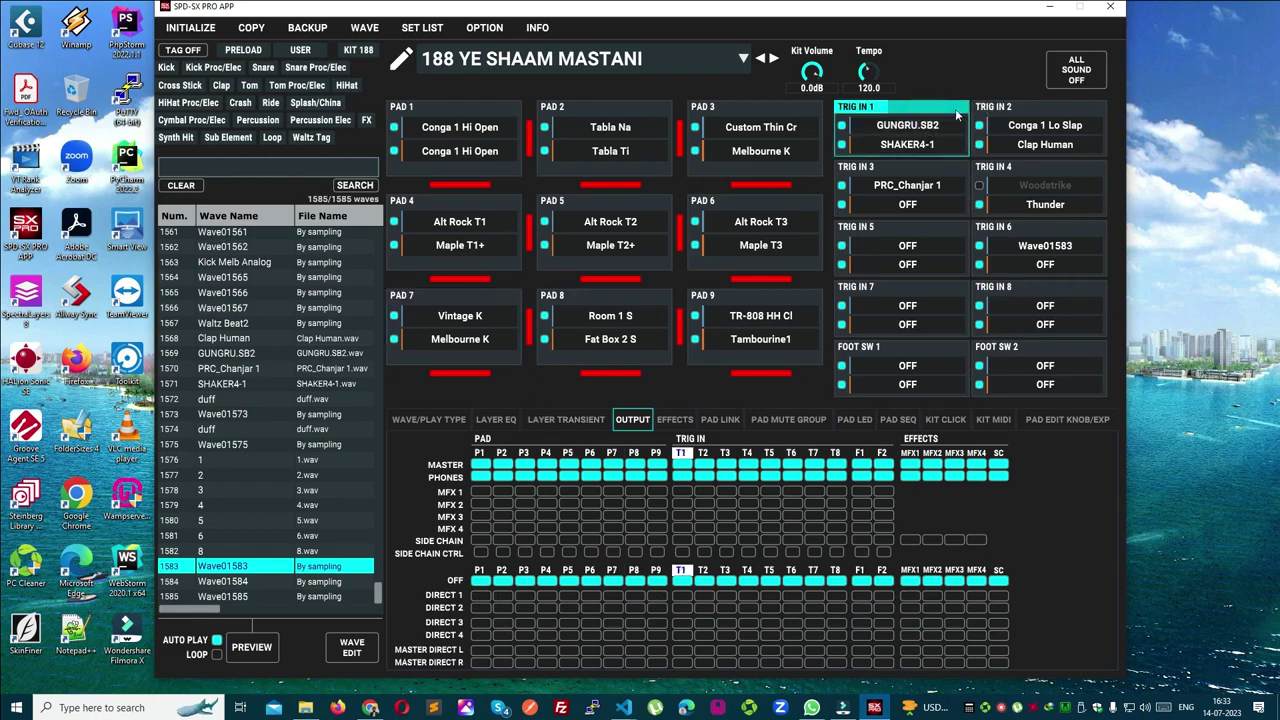
pyautogui.click(957, 110)
pyautogui.click(957, 110)
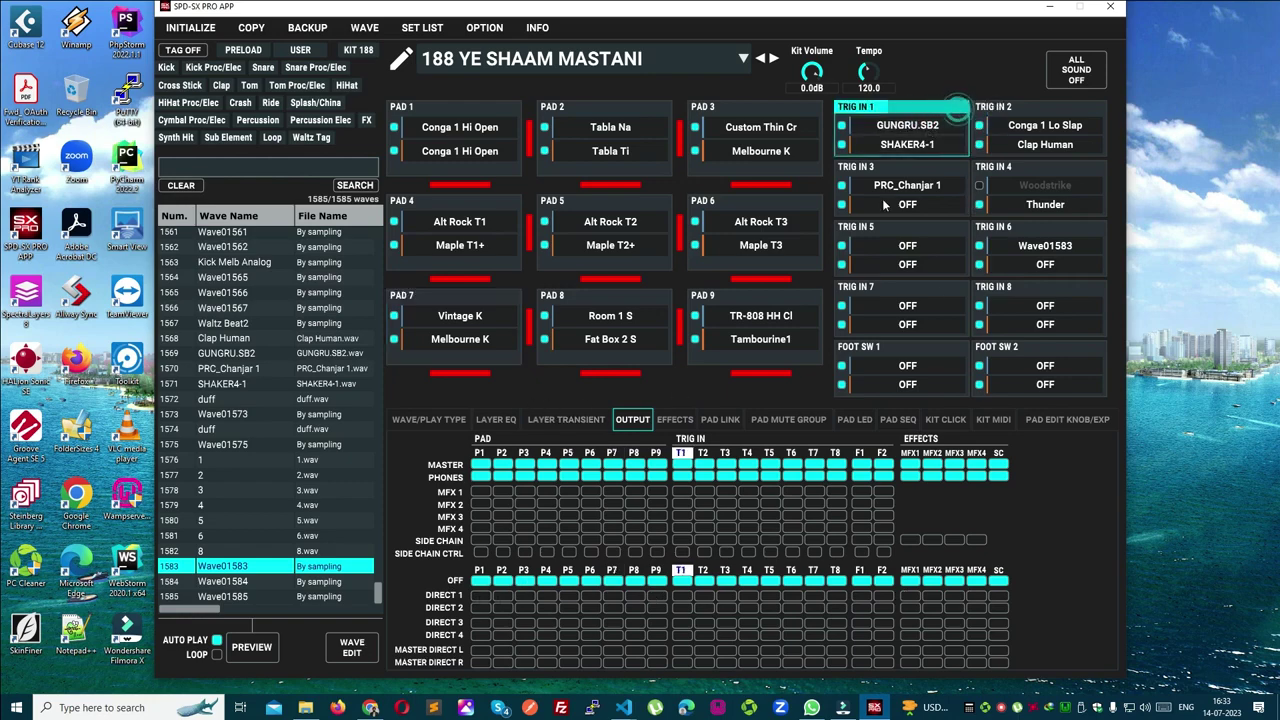
pyautogui.click(686, 605)
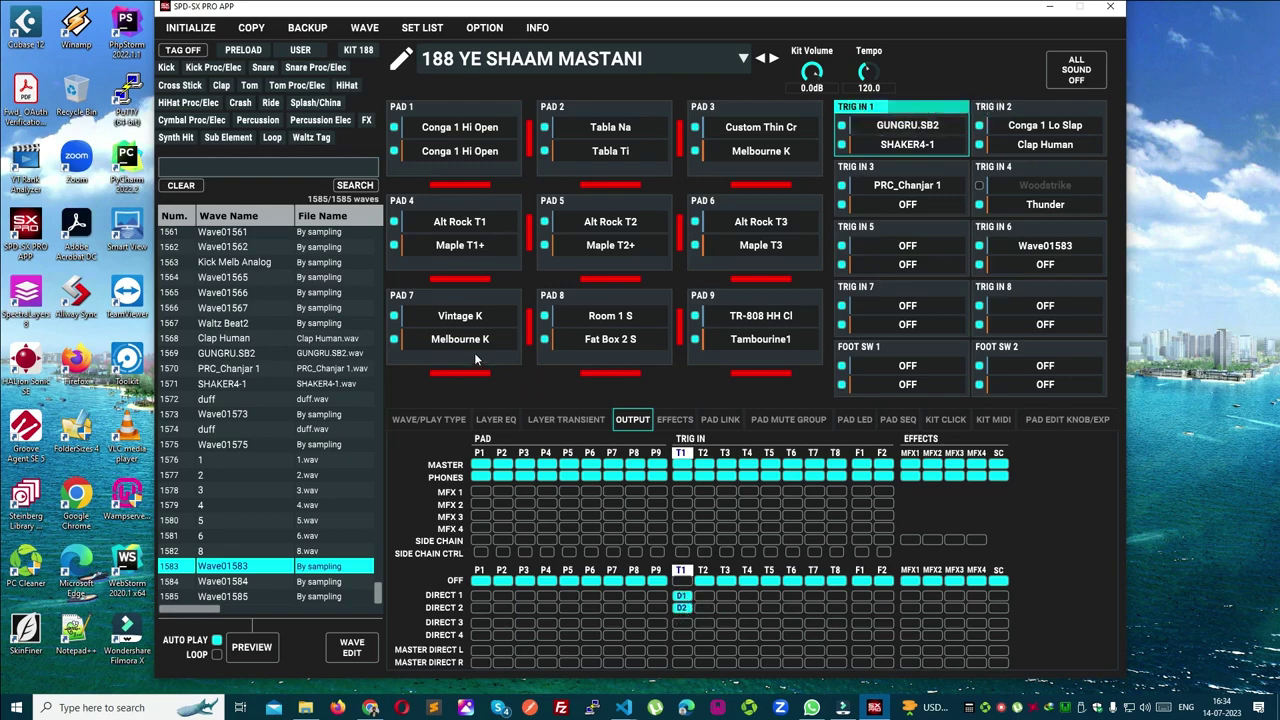
pyautogui.click(511, 298)
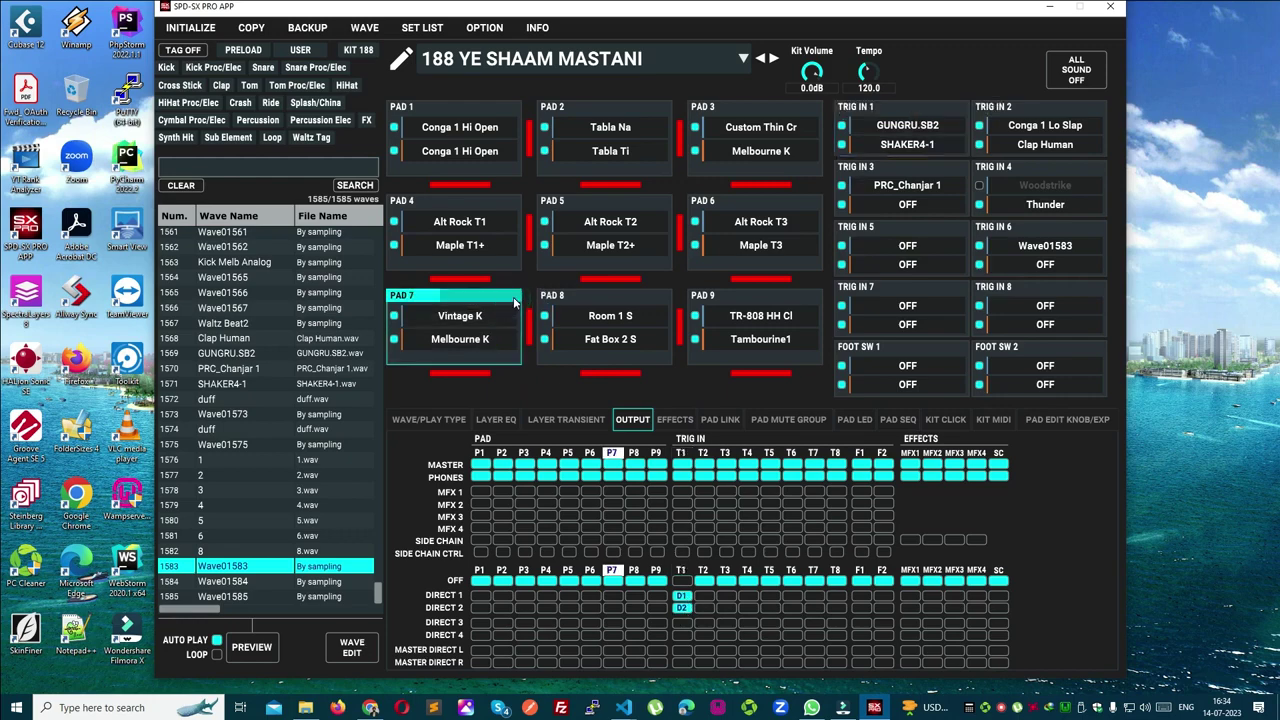
# Play Pad 7 twice, and switch off Trig In 1's Master output.
pyautogui.click(515, 301)
pyautogui.click(515, 301)
pyautogui.click(681, 468)
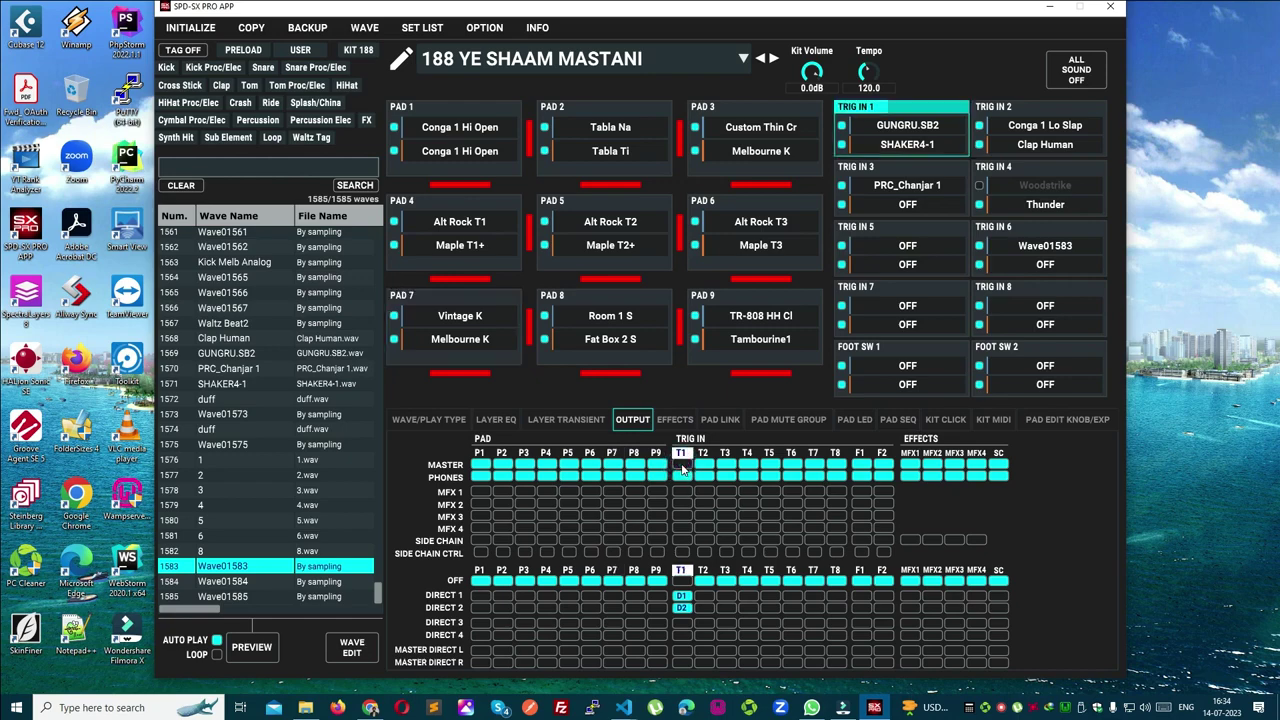
# Play Pads 7, 8, 9 and 4 to test how they sound with Trig In 1 removed from the Master output.
pyautogui.click(516, 295)
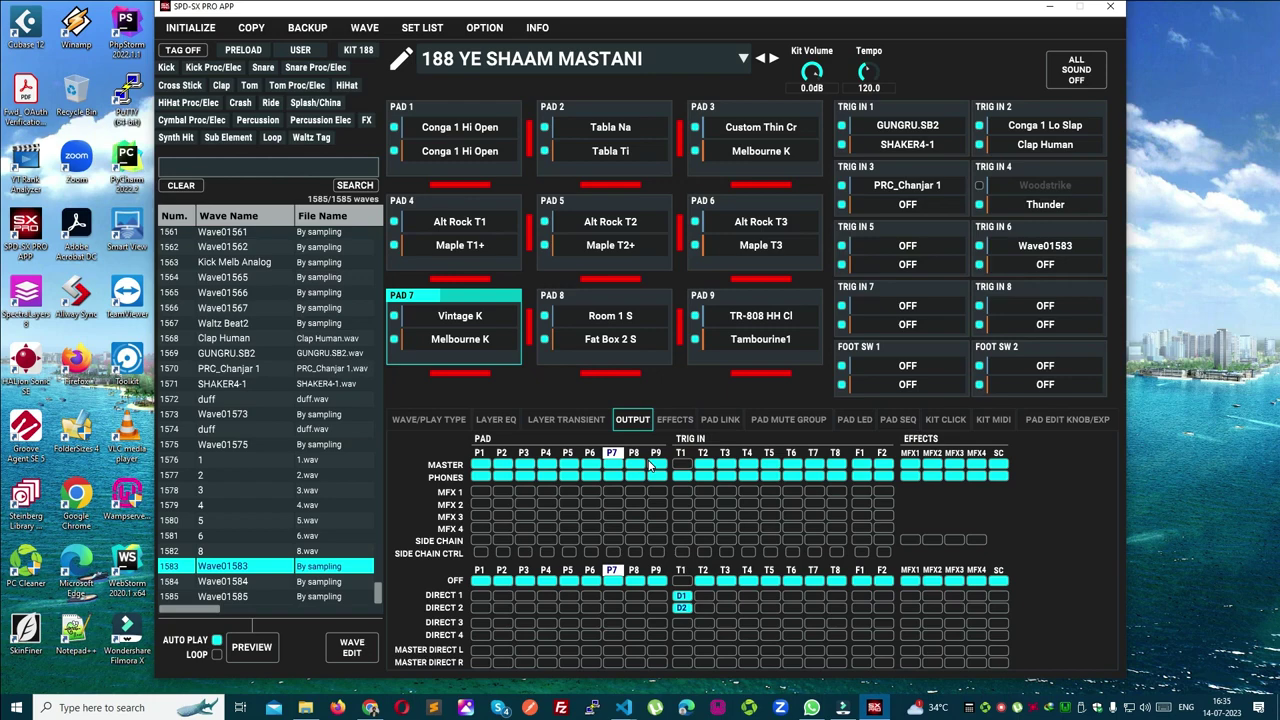
pyautogui.click(516, 301)
pyautogui.click(516, 301)
pyautogui.click(516, 301)
pyautogui.click(516, 301)
pyautogui.click(664, 300)
pyautogui.click(666, 301)
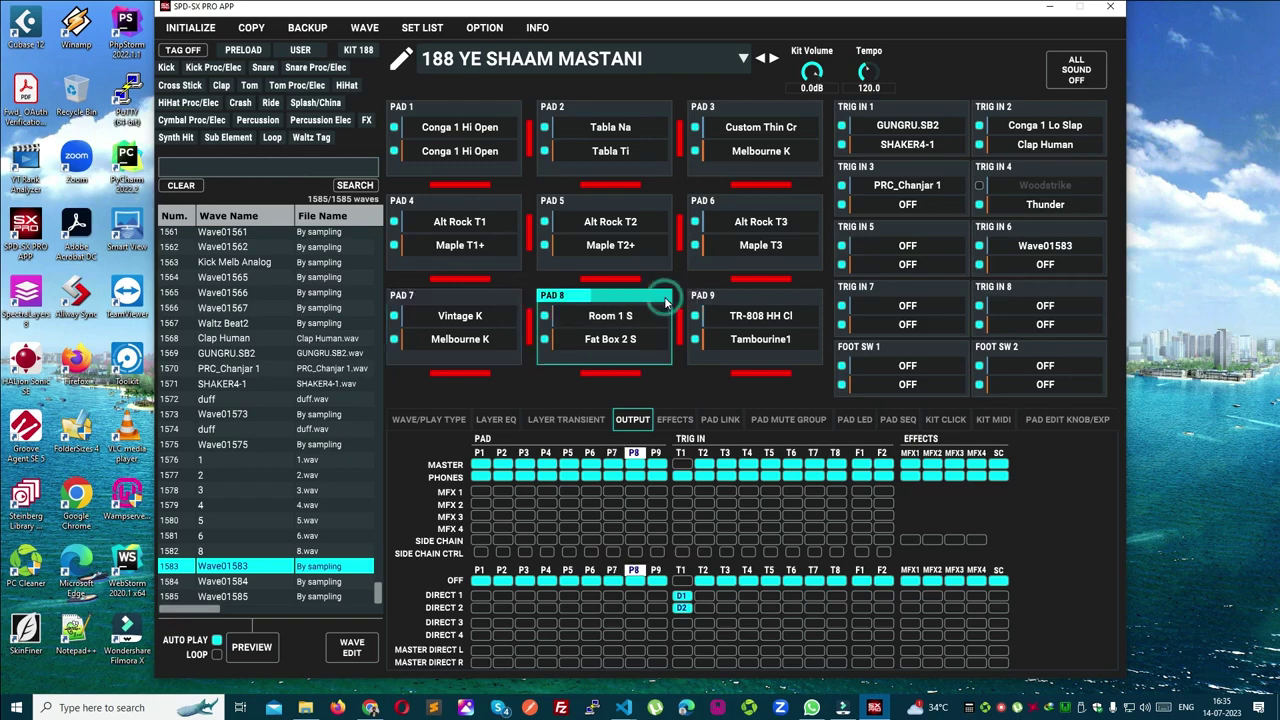
pyautogui.click(665, 300)
pyautogui.click(665, 300)
pyautogui.click(812, 300)
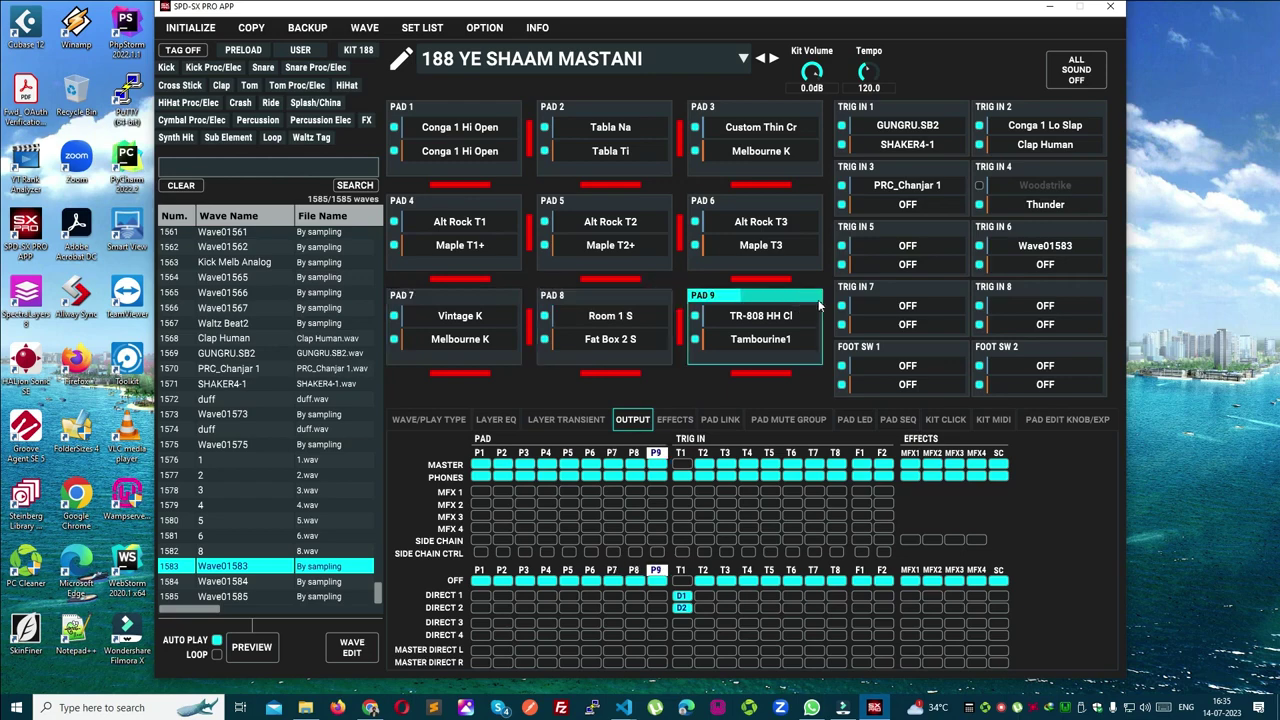
pyautogui.click(505, 210)
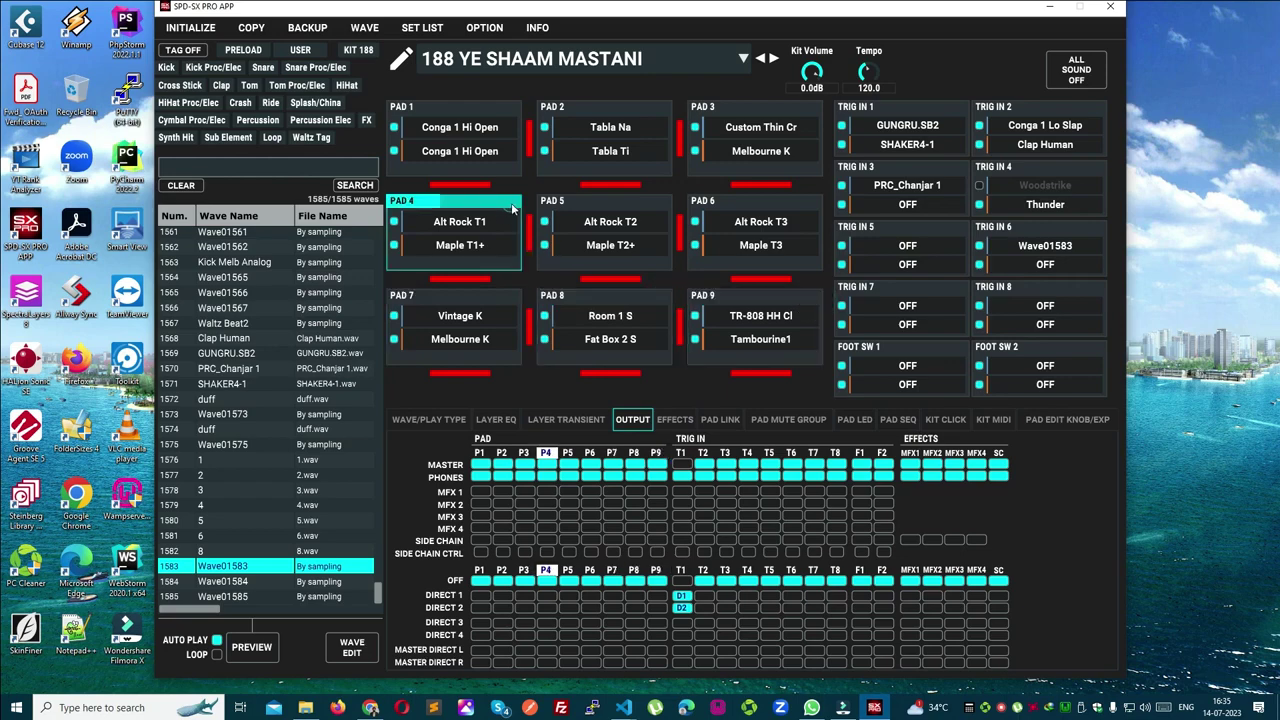
pyautogui.click(512, 297)
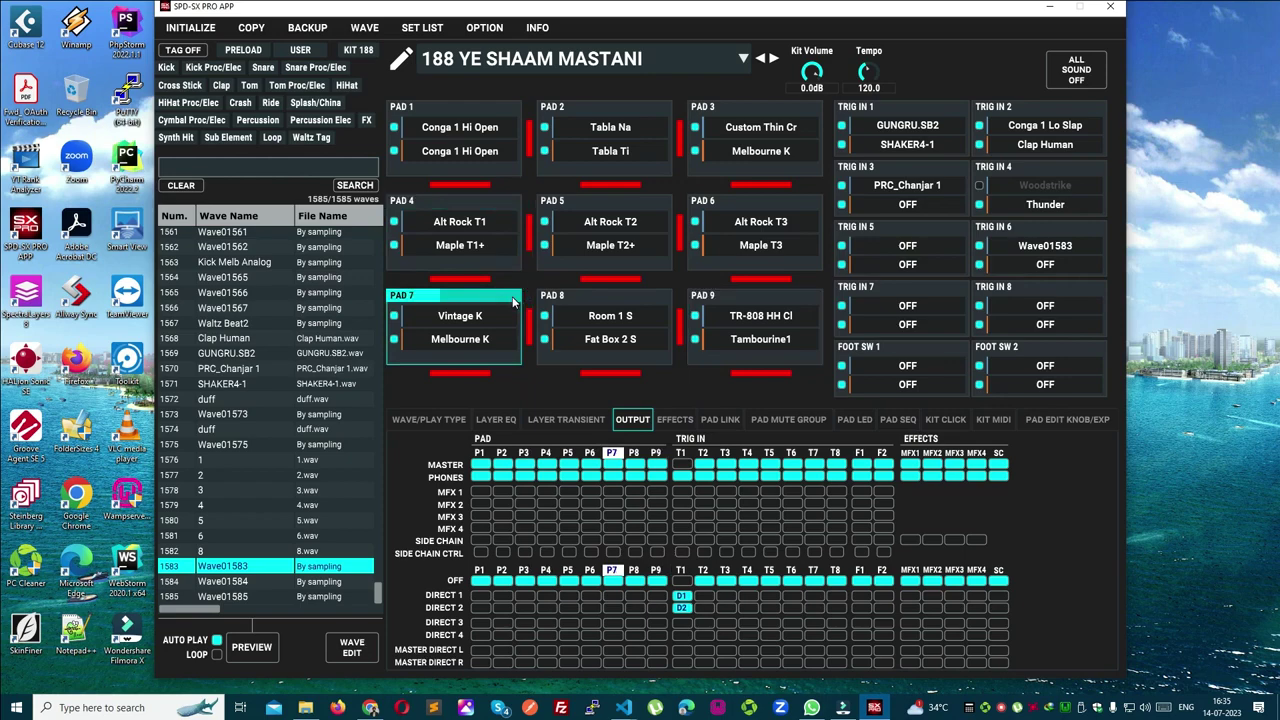
pyautogui.click(512, 300)
# Route the outputs of Pad 8 and Trig In 4 to Direct 1 and Direct 2, and play both to check the routing.
pyautogui.click(636, 340)
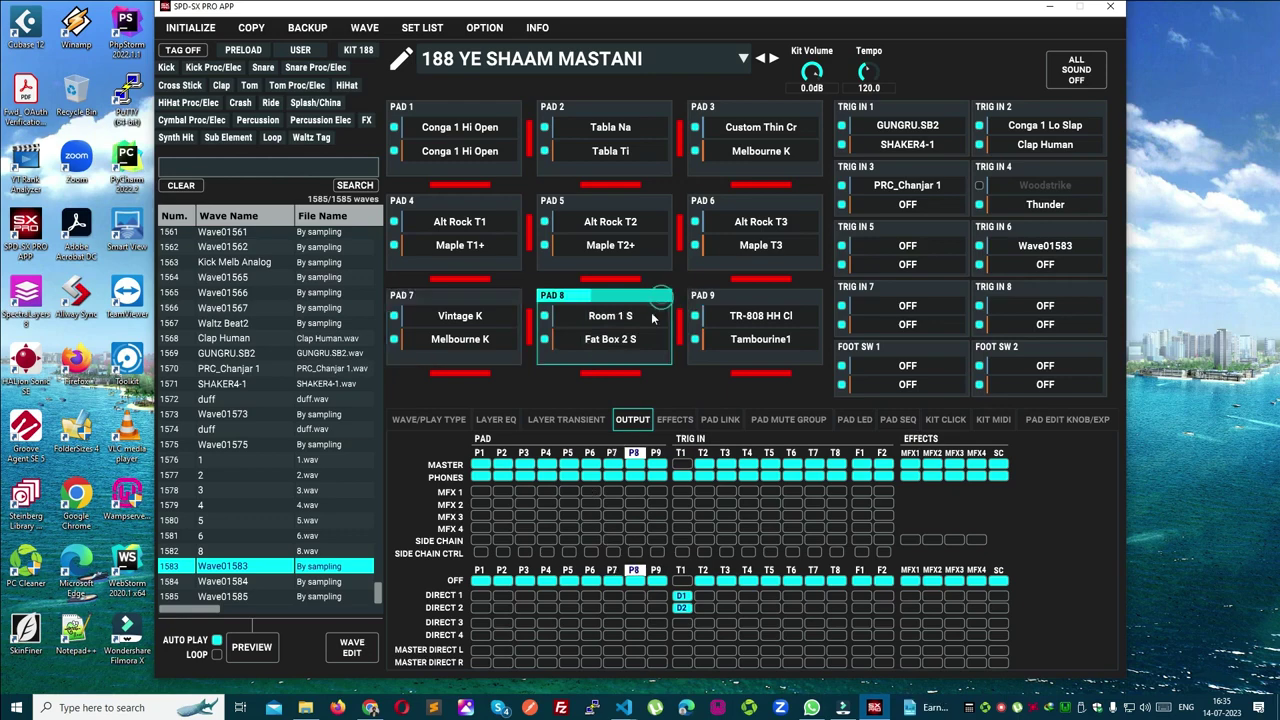
pyautogui.click(636, 606)
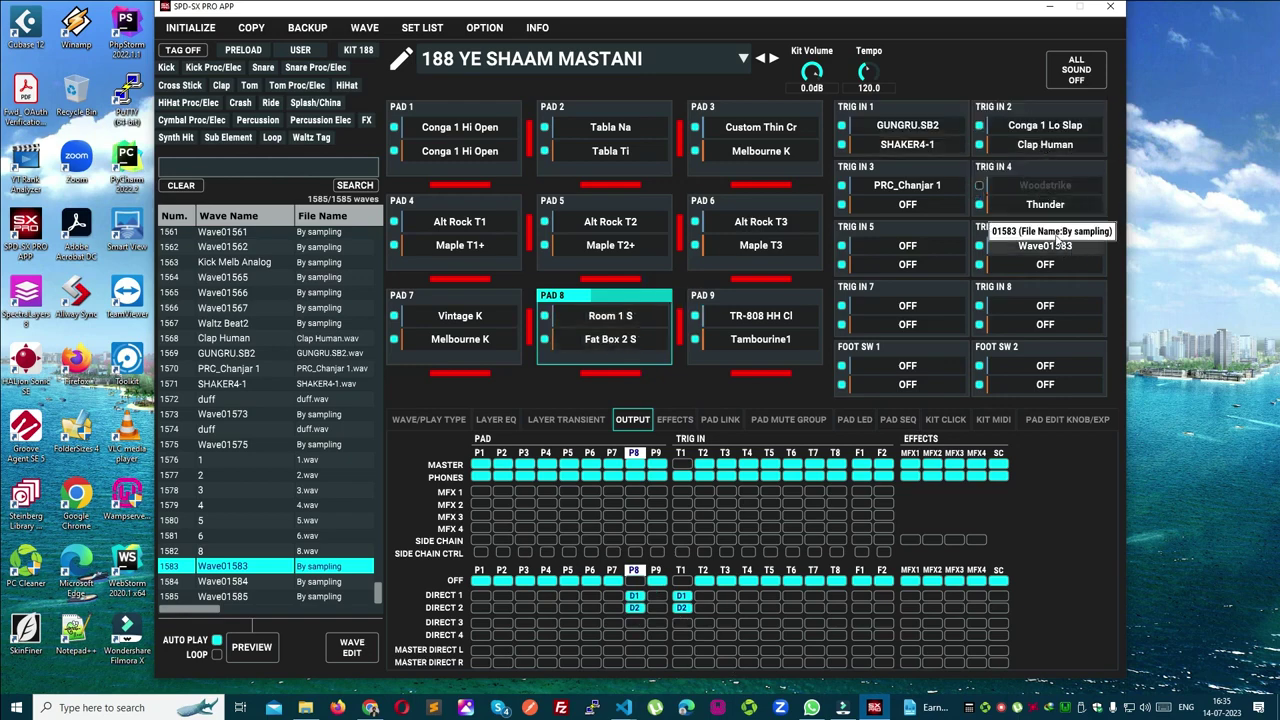
pyautogui.click(1097, 167)
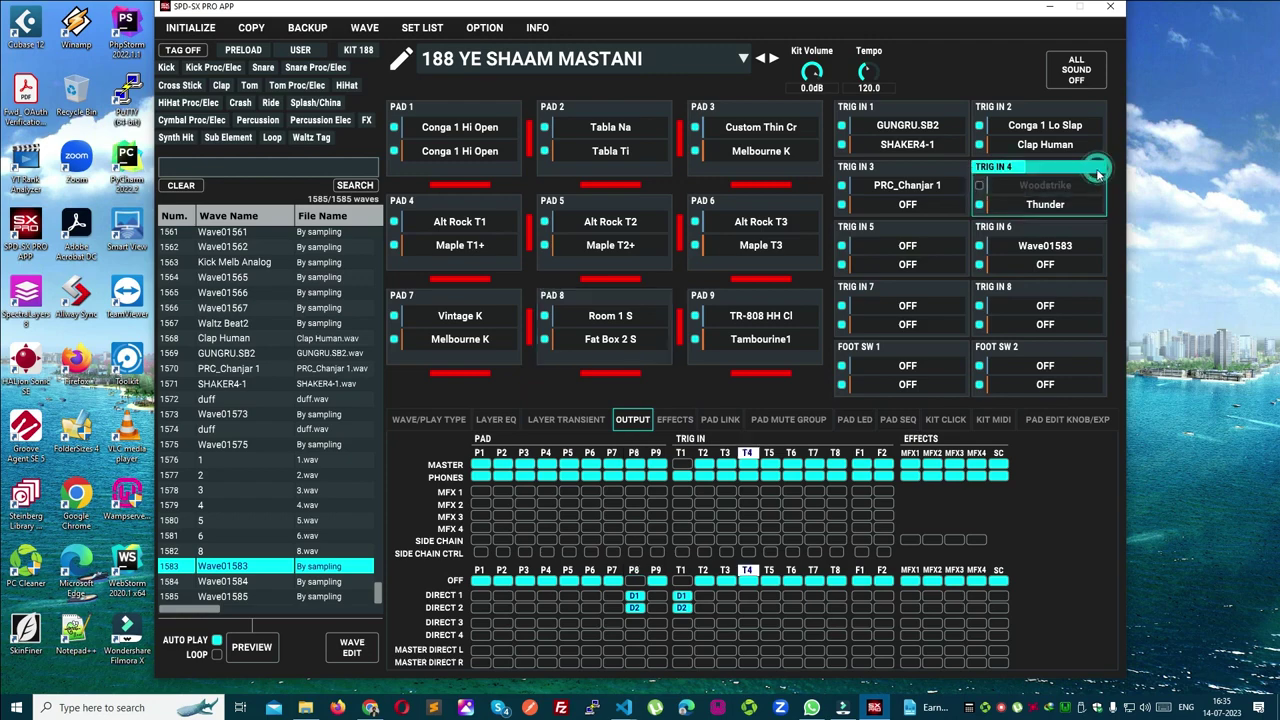
pyautogui.click(750, 605)
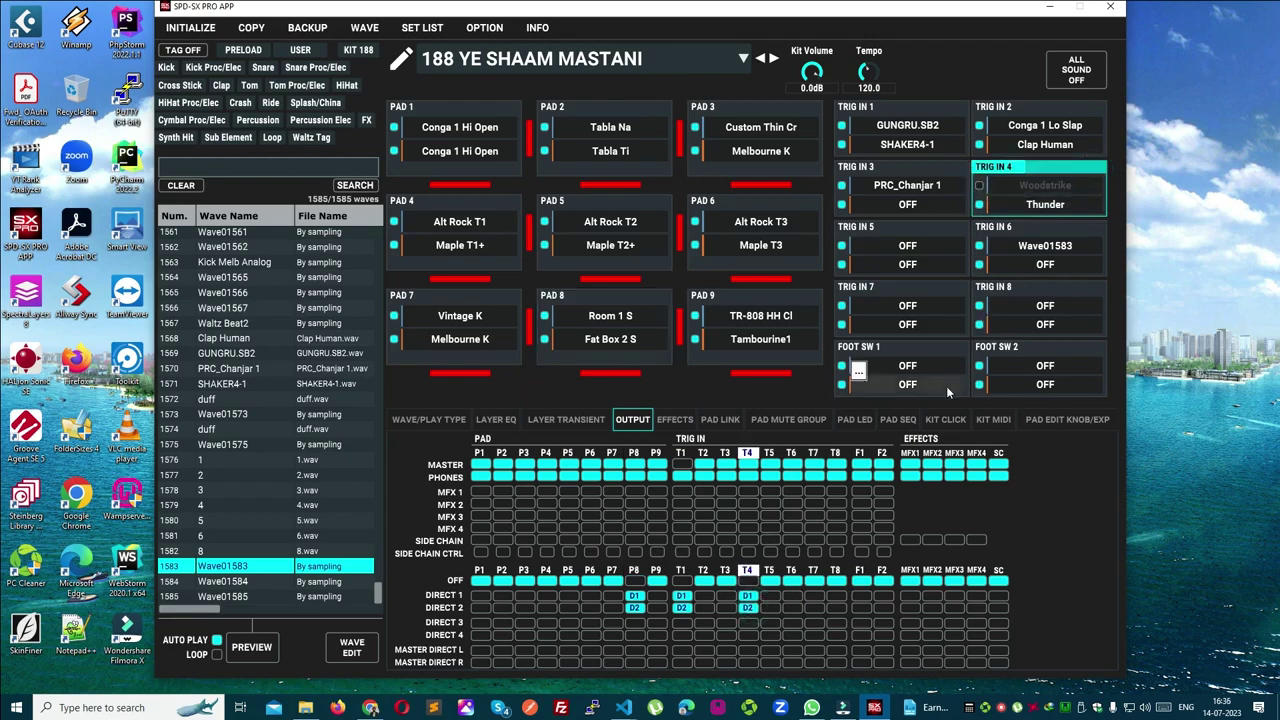
pyautogui.click(750, 610)
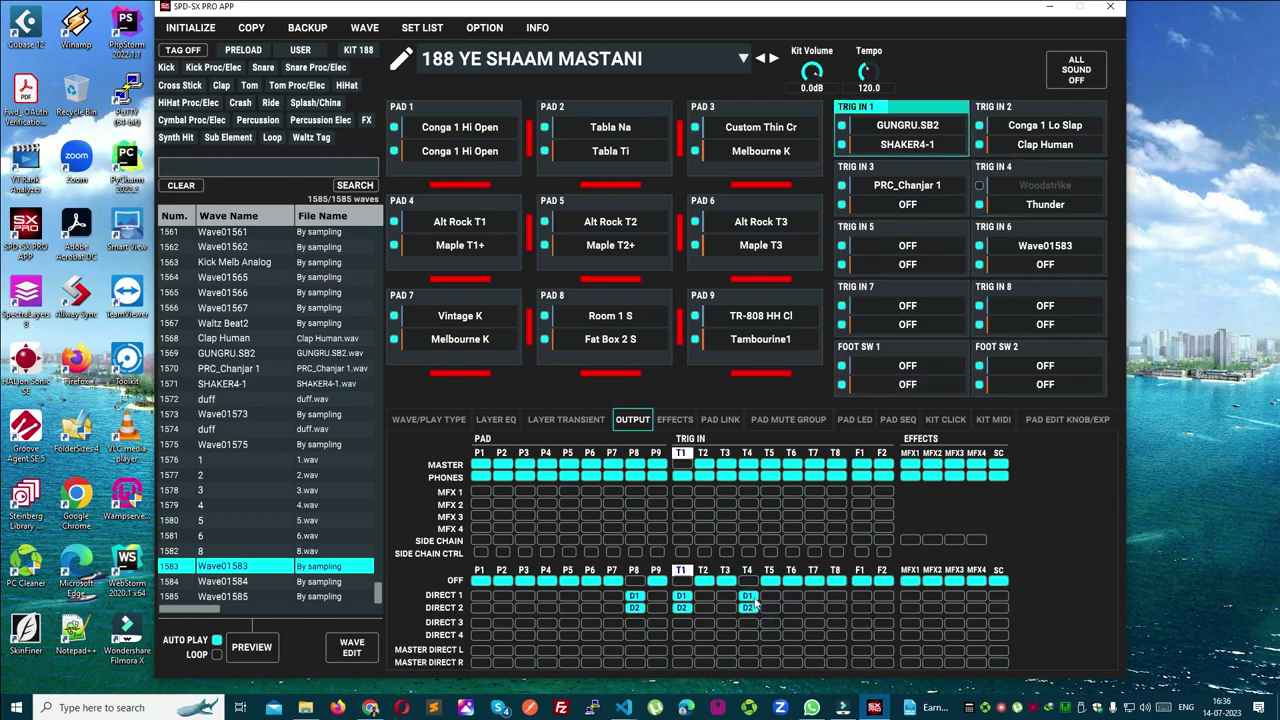
pyautogui.click(1092, 171)
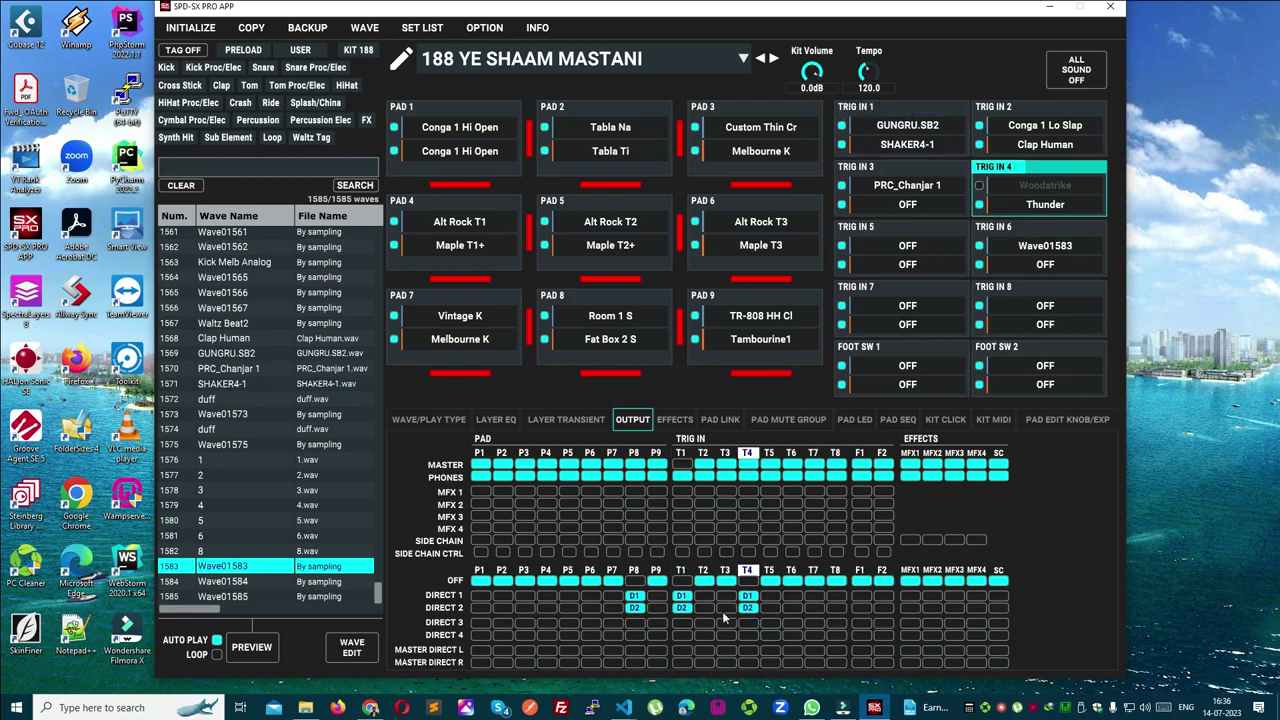
pyautogui.click(658, 300)
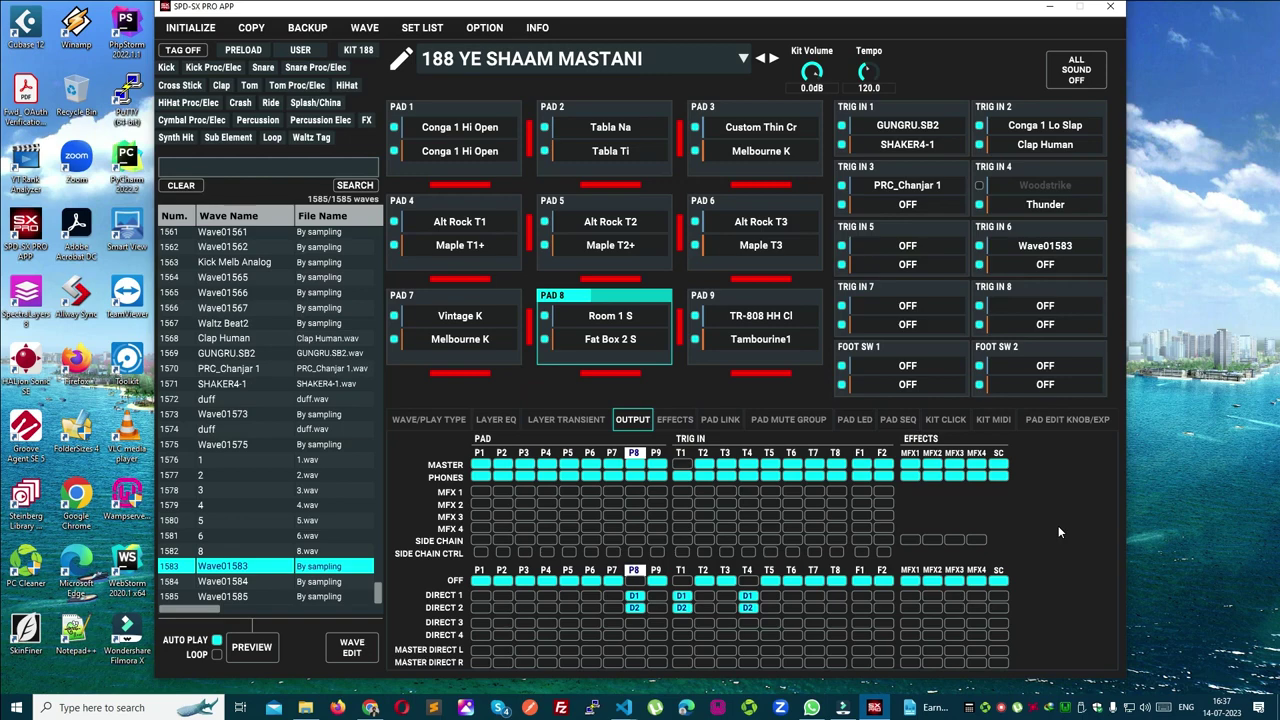
# Review the pad sequence, kit click, and pad edit knob and expression pedal settings.
pyautogui.click(899, 420)
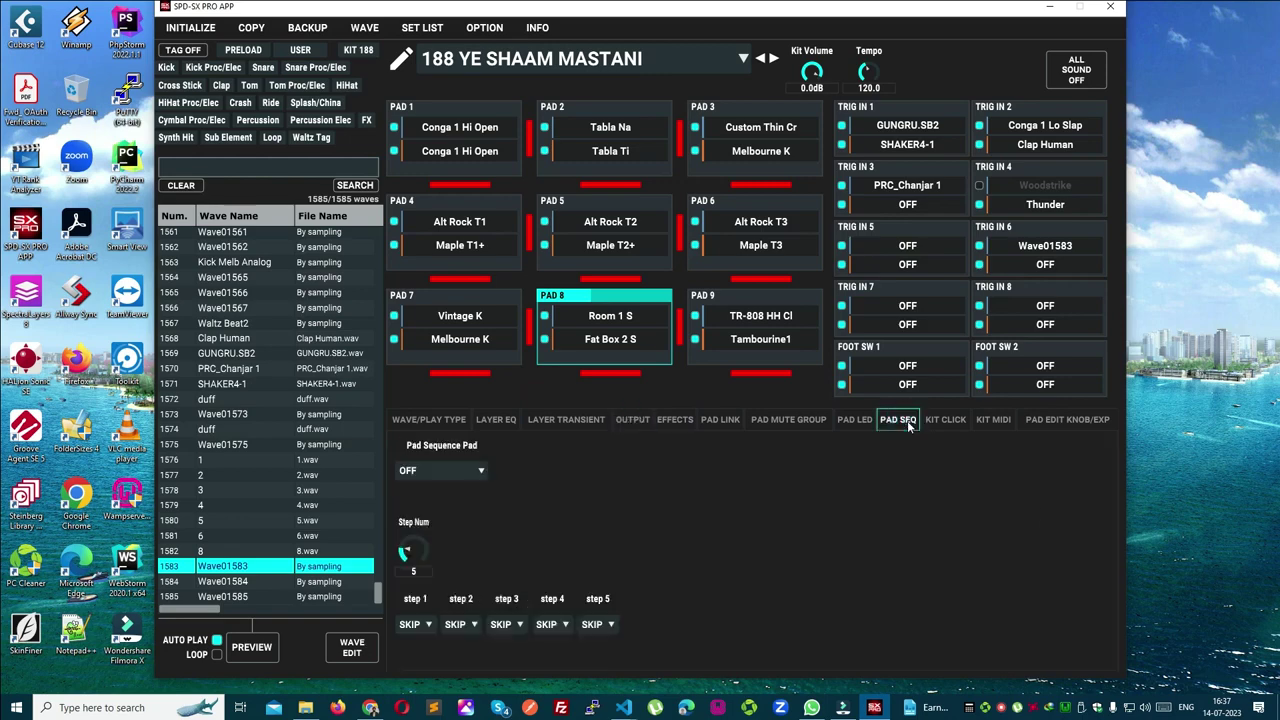
pyautogui.click(946, 420)
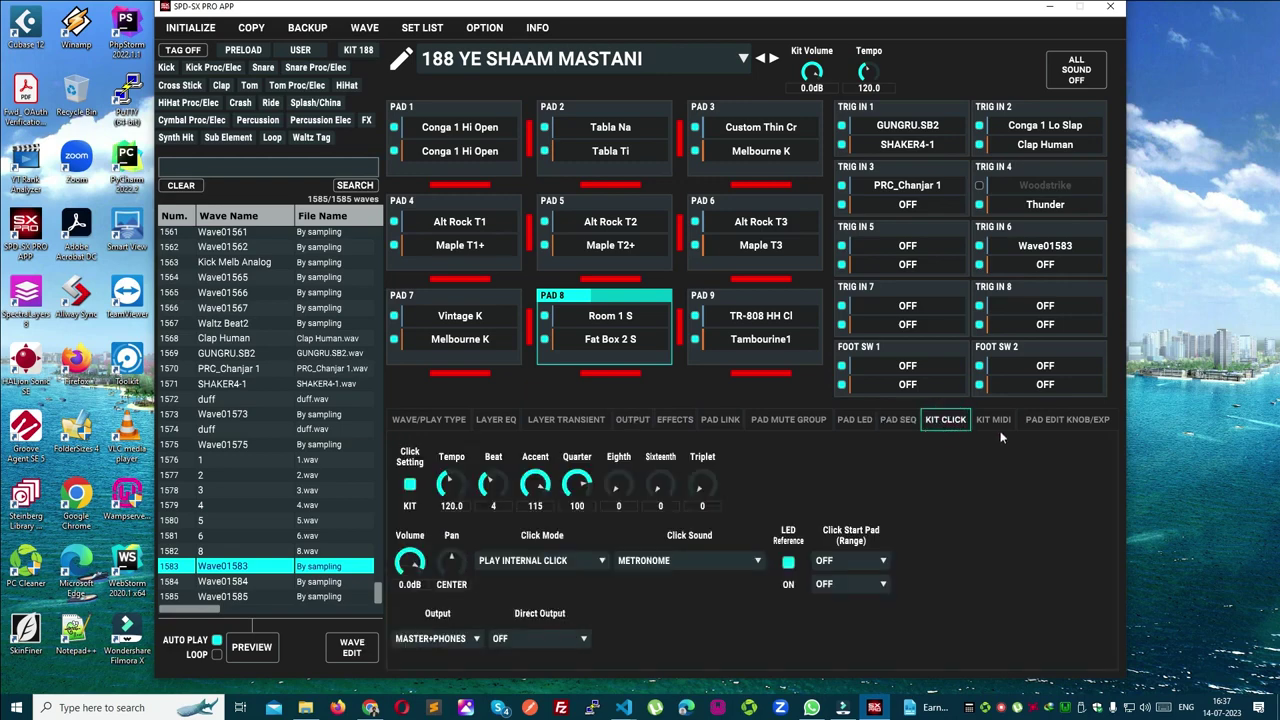
pyautogui.click(1051, 420)
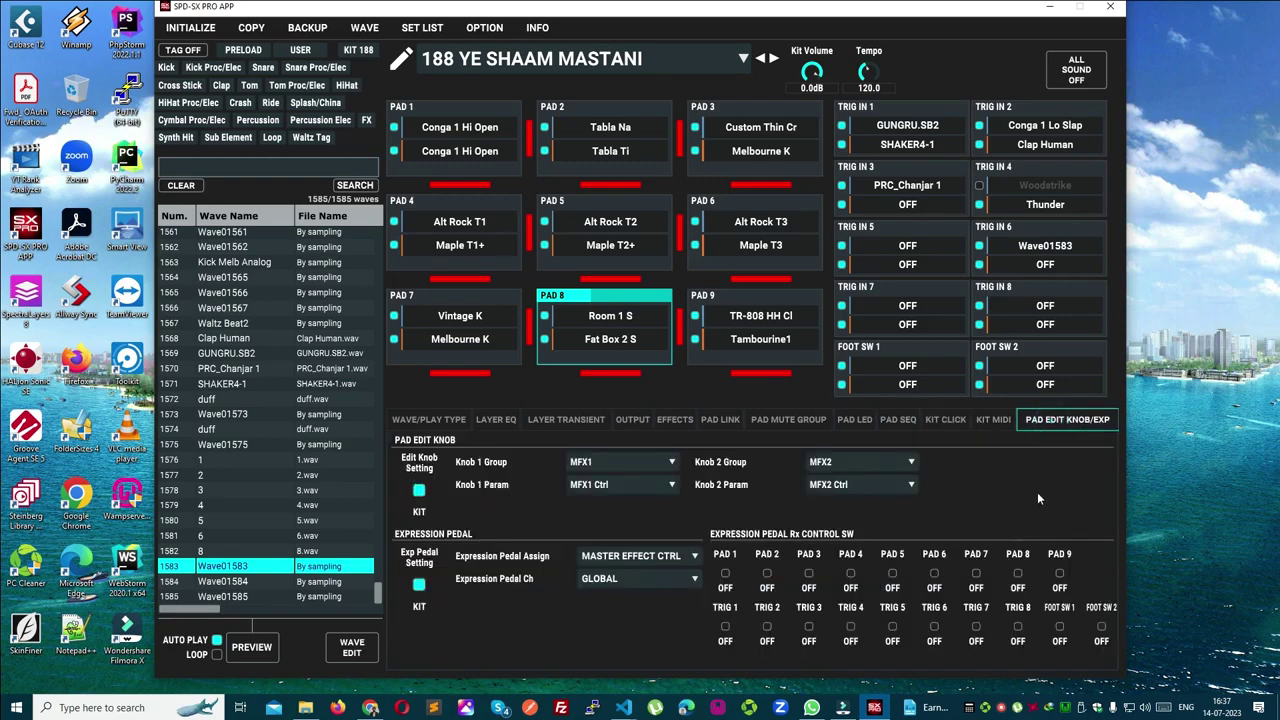